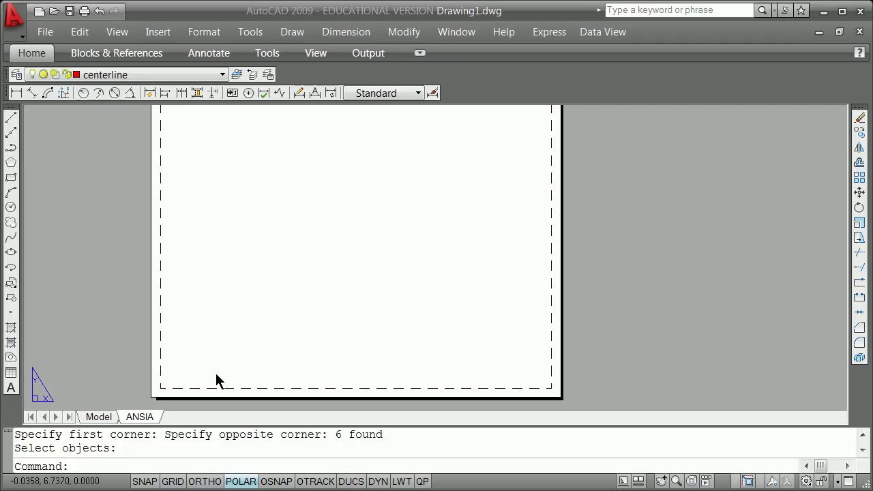
In model space, purge the unused ANSI A and ARCH D blocks.
left_click(98, 418)
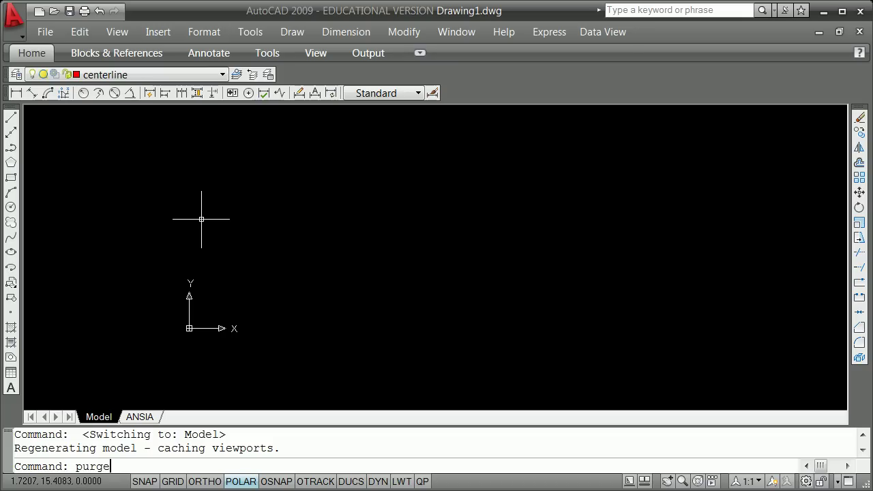
key("Return")
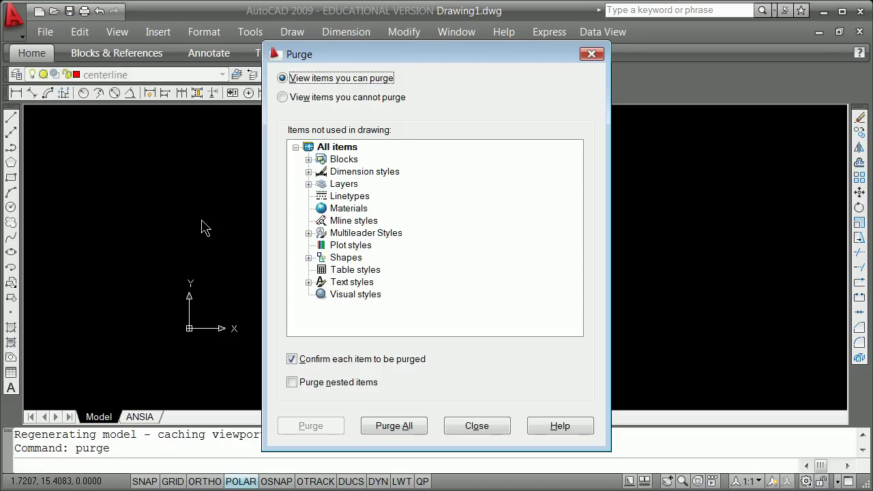
left_click(309, 159)
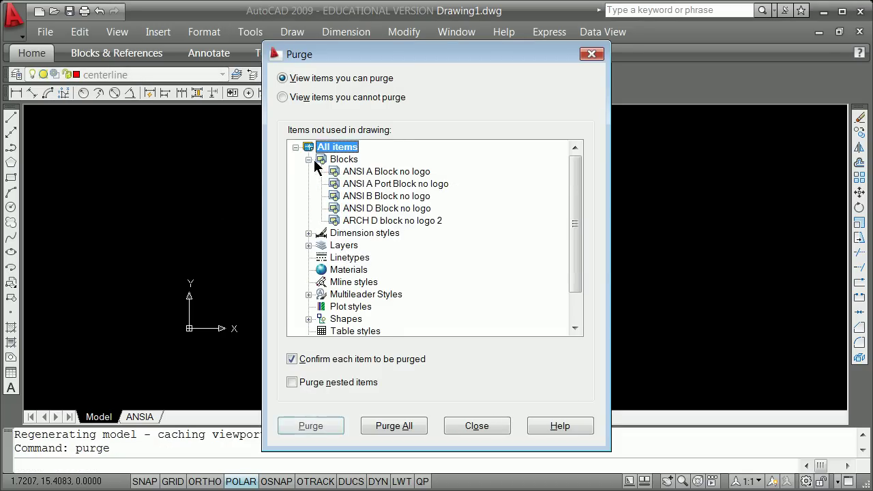
left_click(348, 173)
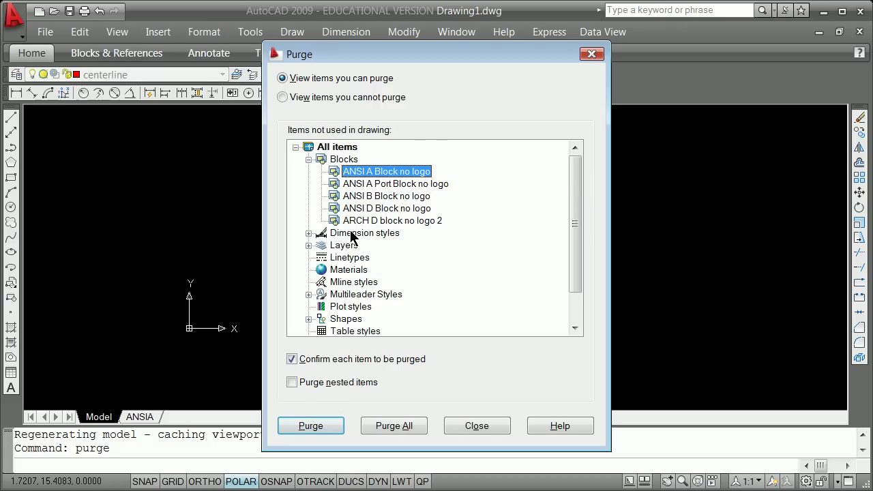
left_click(352, 221, "shift")
left_click(353, 222)
left_click(356, 183)
left_click(364, 221, "shift")
left_click(322, 428)
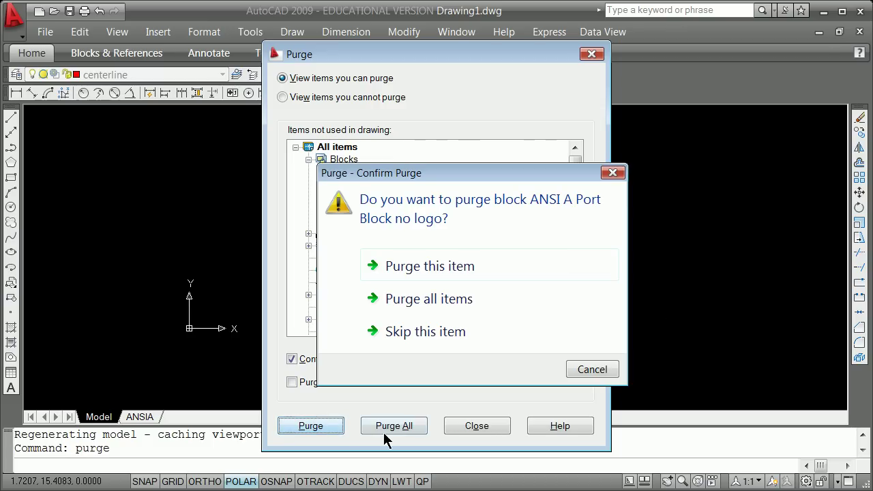
left_click(400, 299)
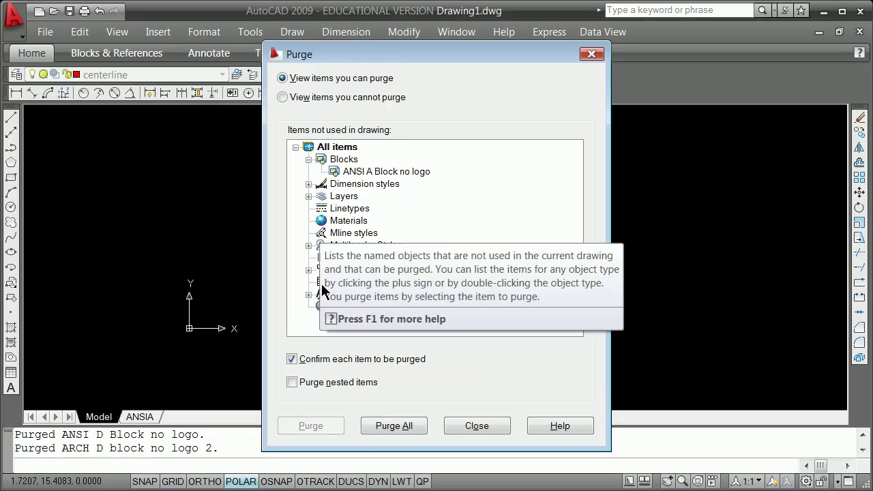
Purge the unused layers and all remaining items, including the HIDDEN linetype.
left_click(308, 196)
left_click(332, 208)
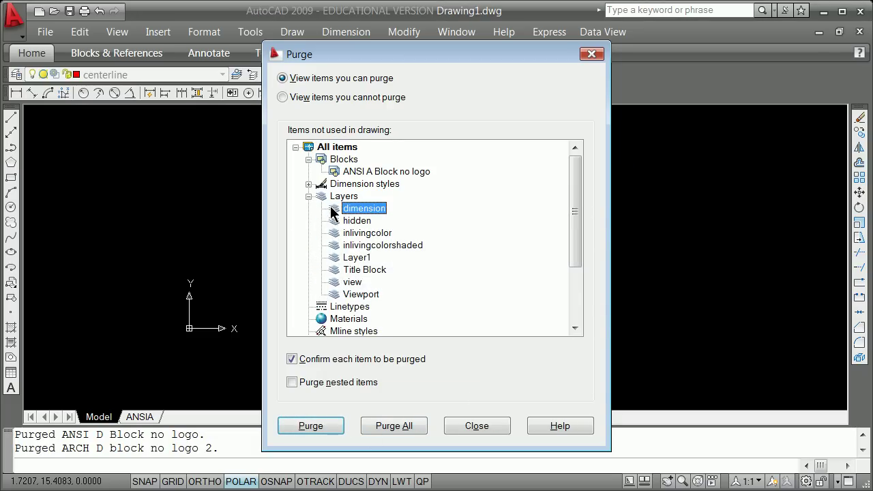
left_click(348, 289, "shift")
left_click(376, 428)
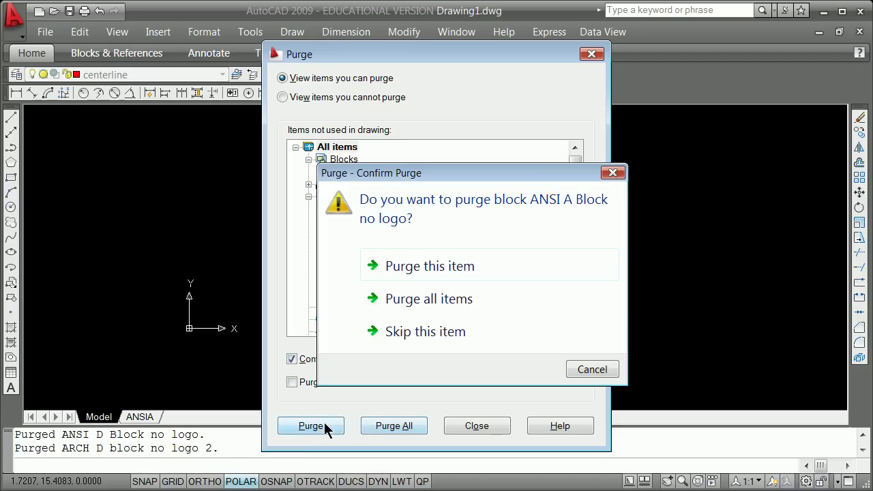
left_click(413, 301)
left_click(403, 429)
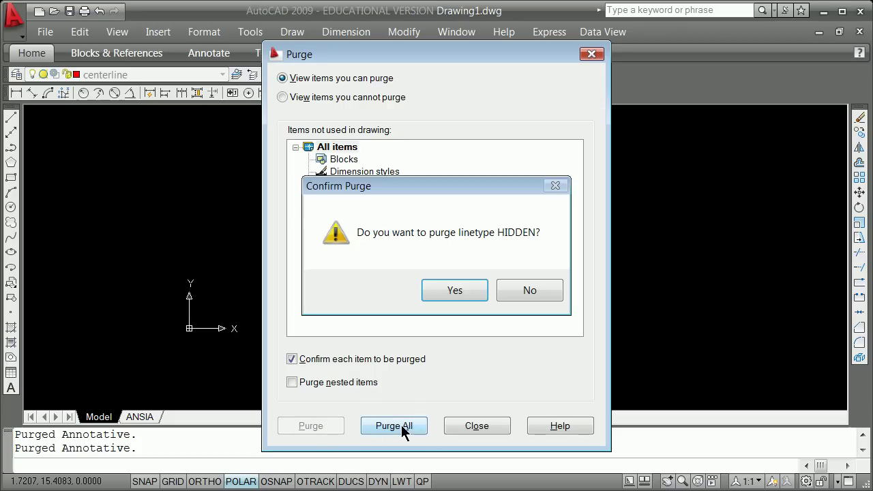
left_click(455, 290)
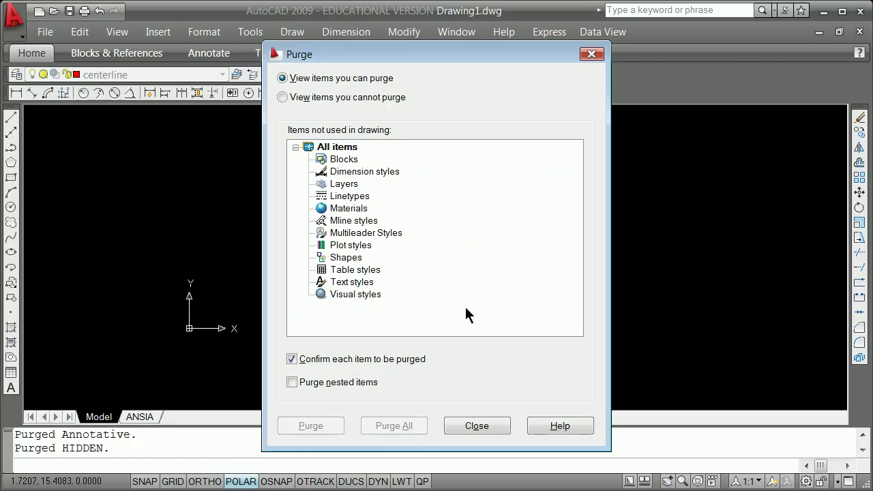
Close Purge, turn the object layer back on, and make layer 0 current.
left_click(477, 426)
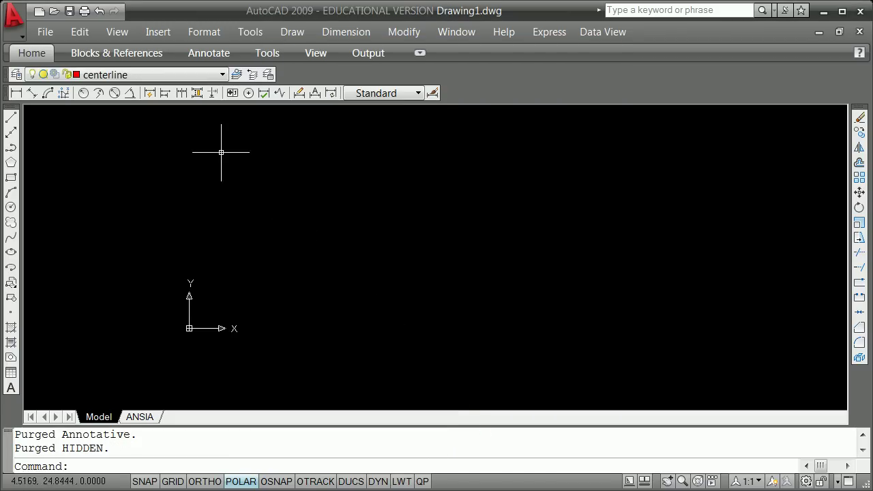
left_click(223, 74)
left_click(221, 74)
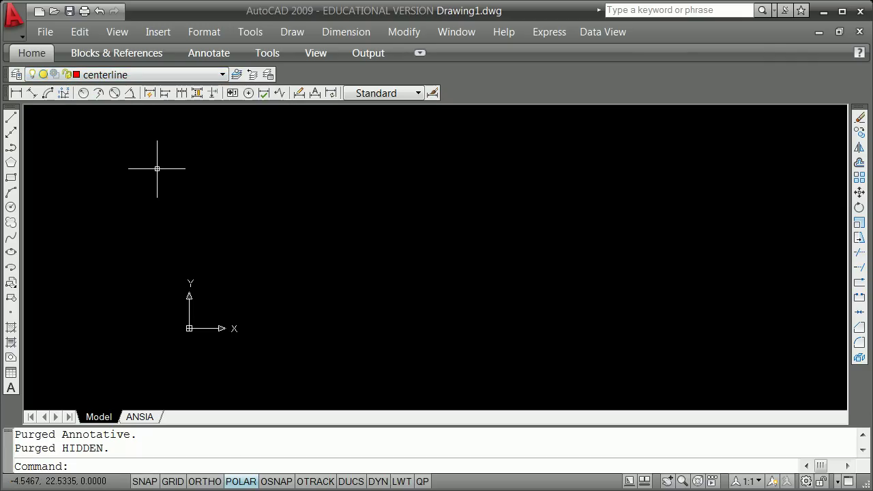
left_click(17, 74)
left_click(314, 144)
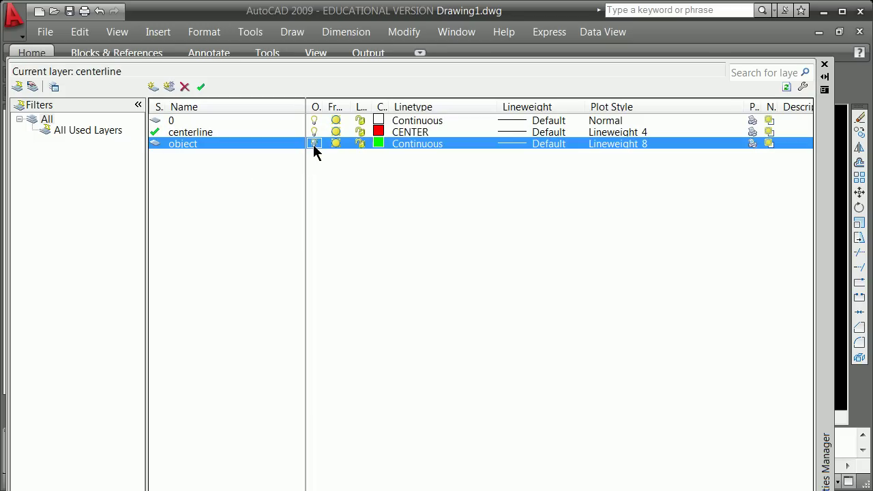
double_click(160, 122)
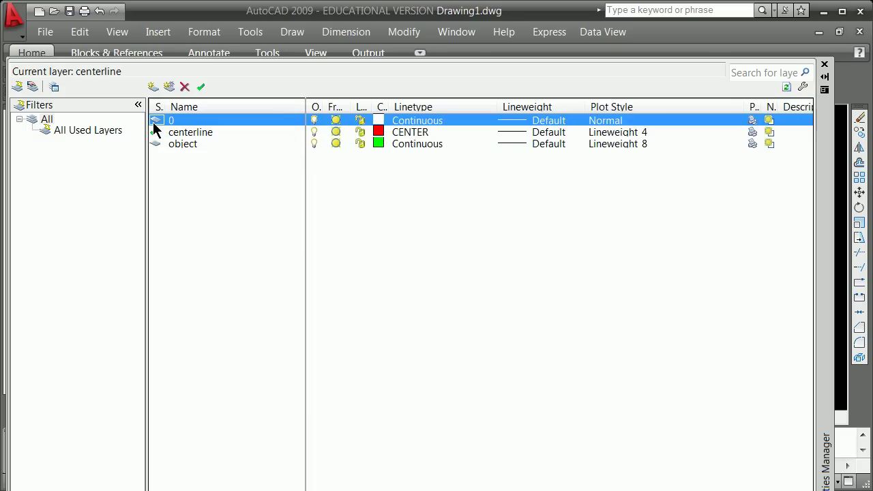
left_click(825, 64)
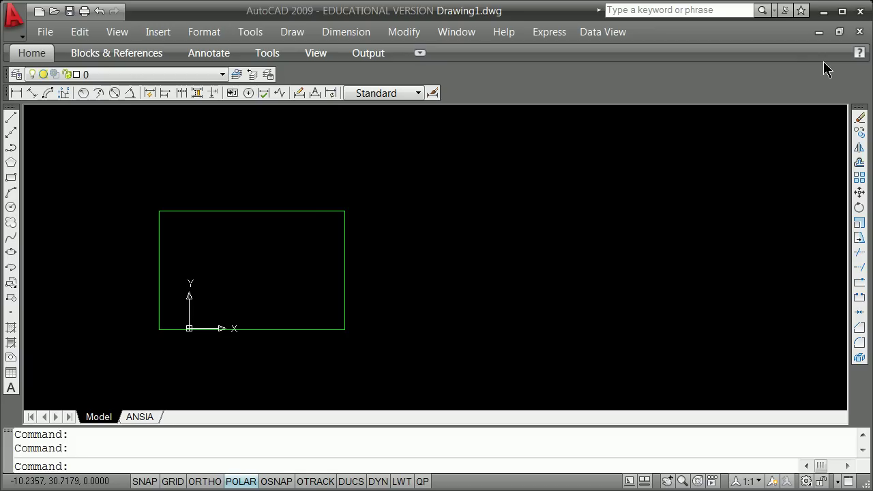
Erase the green rectangle using a crossing selection window.
type("e")
key("Return")
type("c")
key("Return")
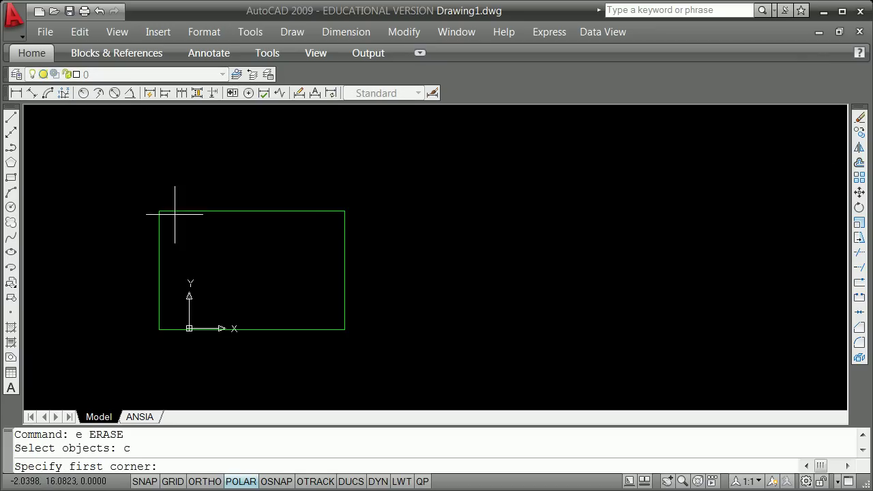
left_click(37, 181)
left_click(419, 350)
key("Return")
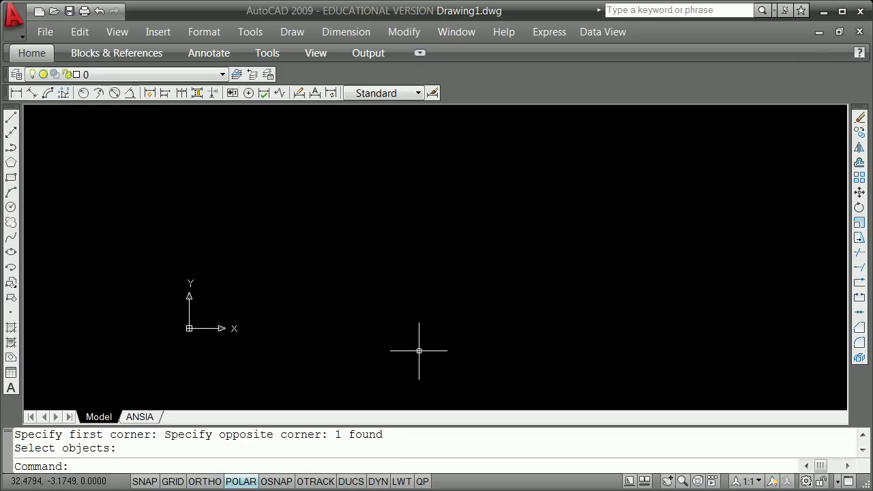
Purge the unused centerline and object layers, leaving only layer 0.
type("purge")
key("Return")
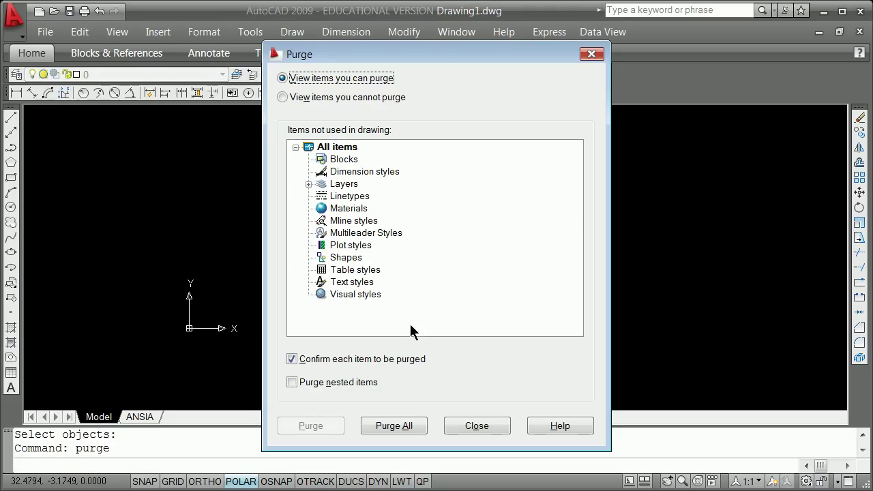
left_click(308, 184)
left_click(357, 196)
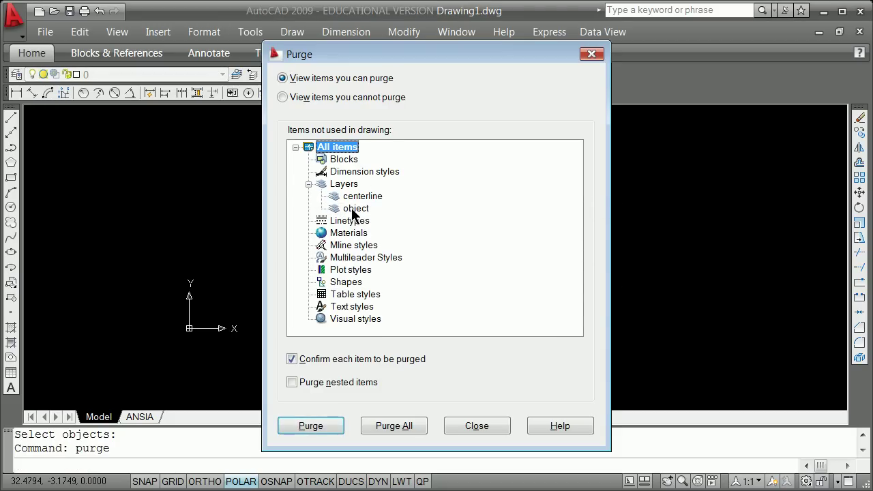
left_click(355, 208)
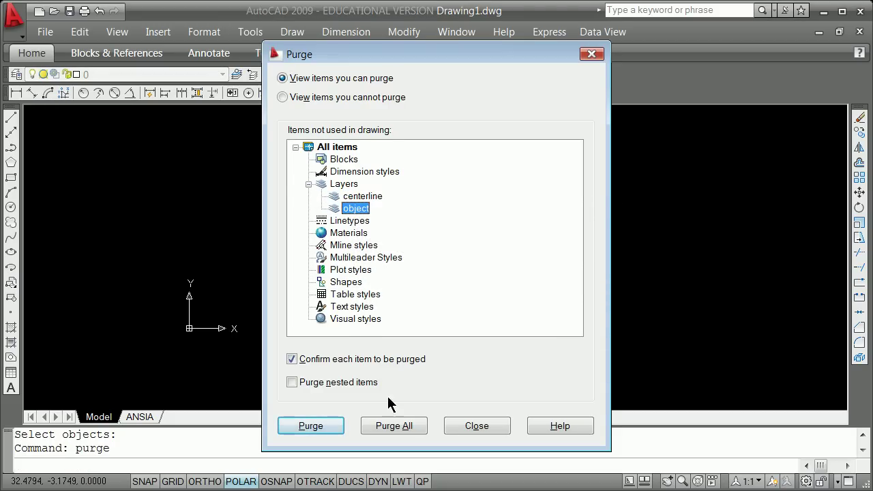
left_click(355, 197)
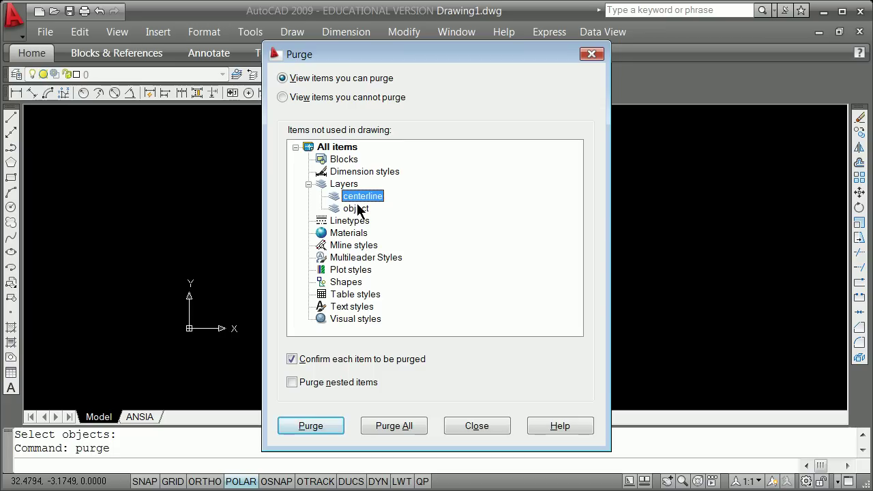
left_click(356, 209)
left_click(390, 426)
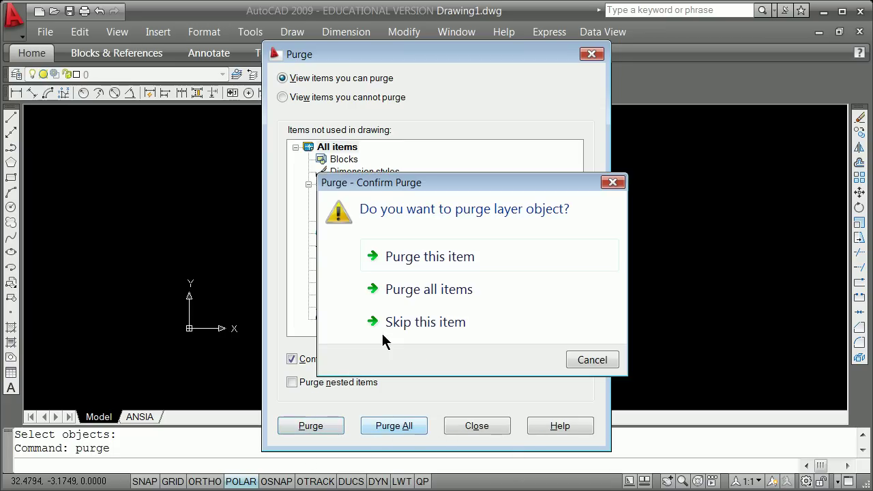
left_click(382, 289)
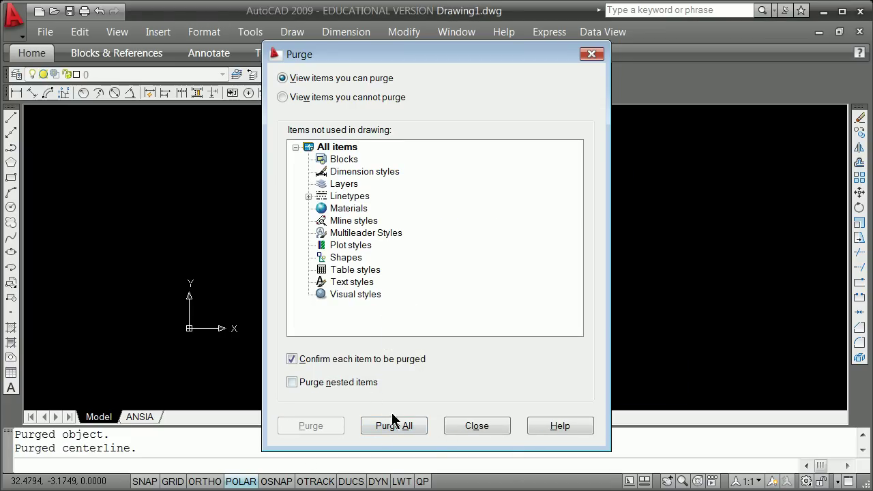
left_click(489, 424)
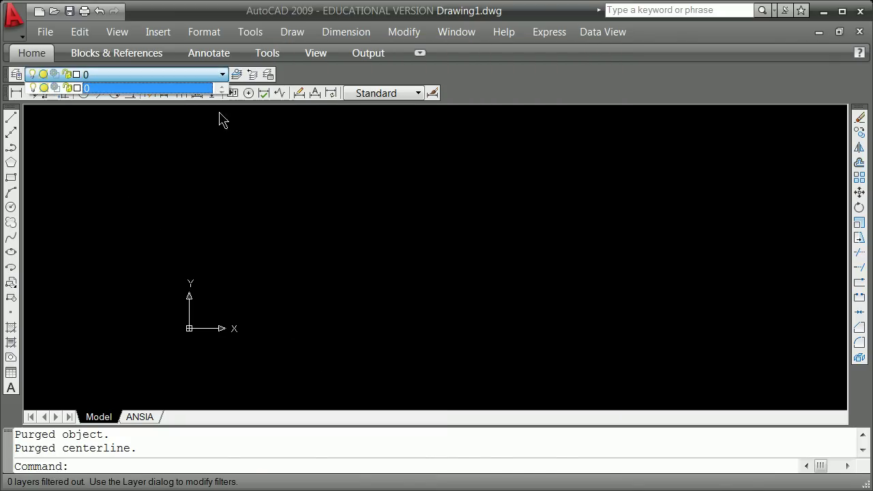
Check the Insert dialog for available blocks, find none, and cancel it.
key("Escape")
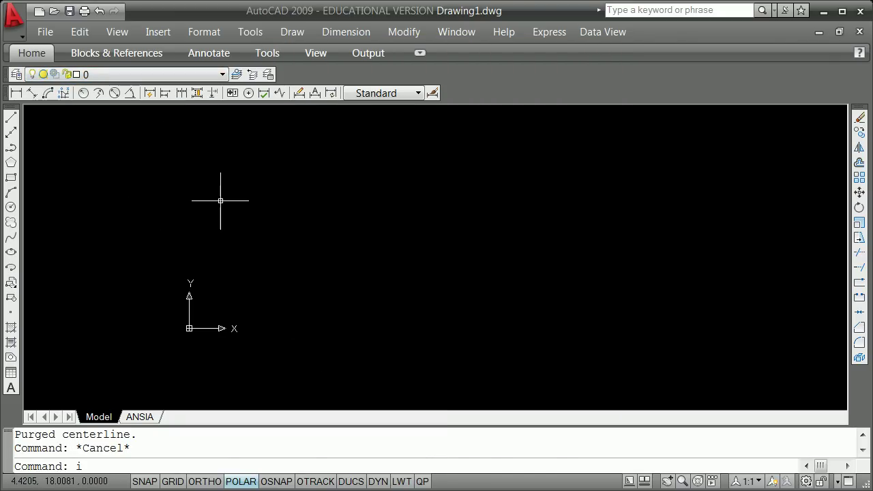
type("i")
key("Return")
left_click(341, 118)
left_click(341, 117)
left_click(437, 311)
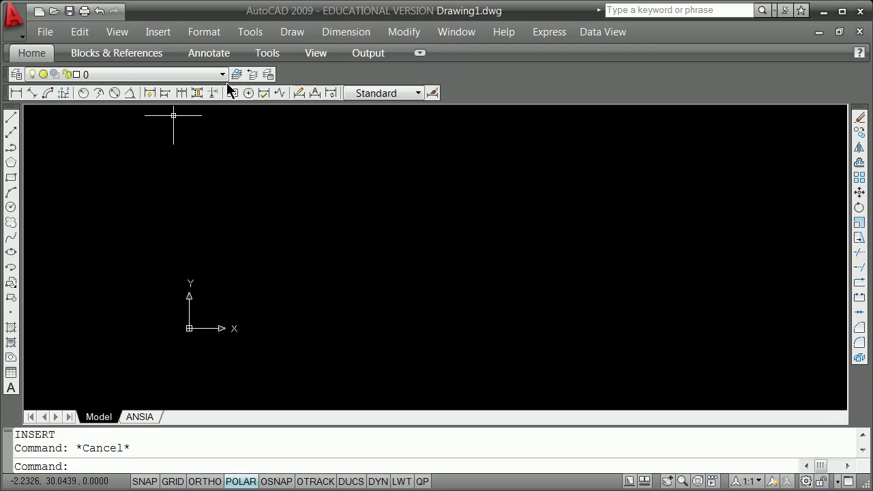
Set the length units to Architectural with 0'-0 1/16" precision.
type("nits")
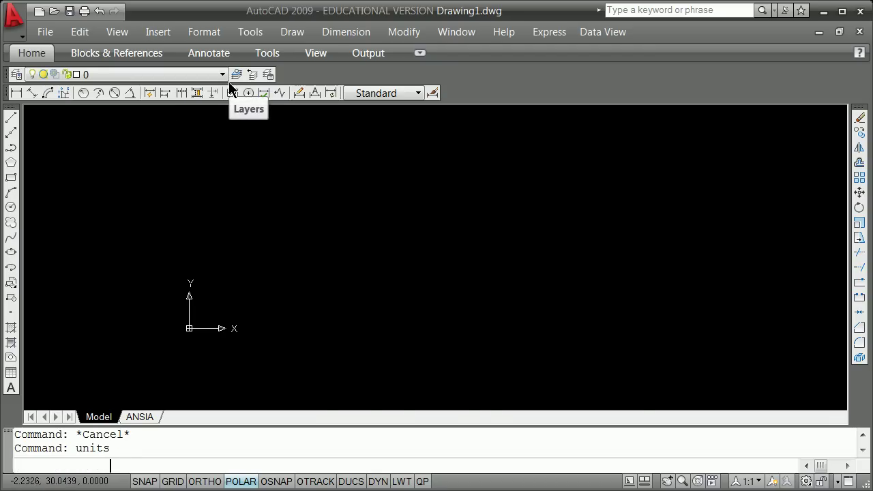
key("Return")
left_click(464, 176)
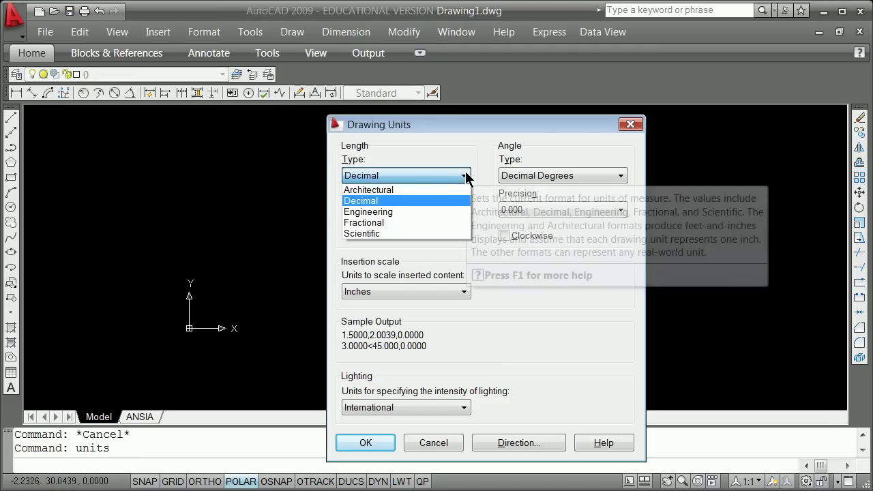
left_click(375, 191)
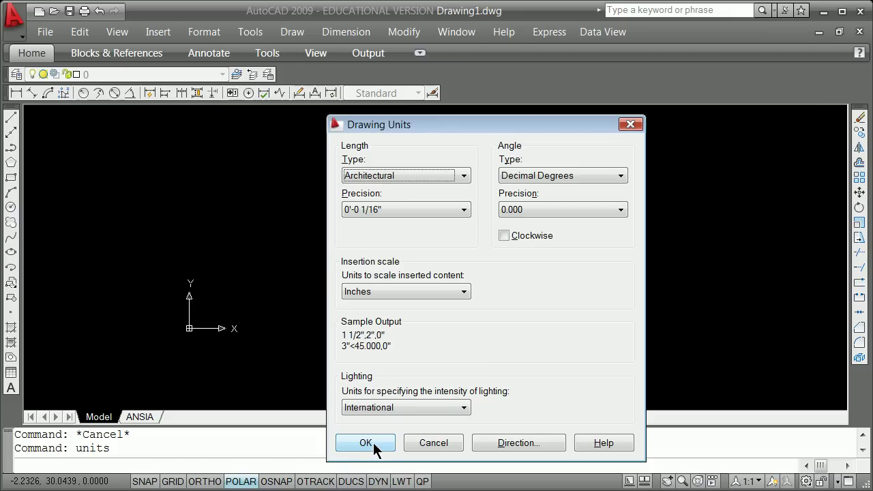
left_click(366, 444)
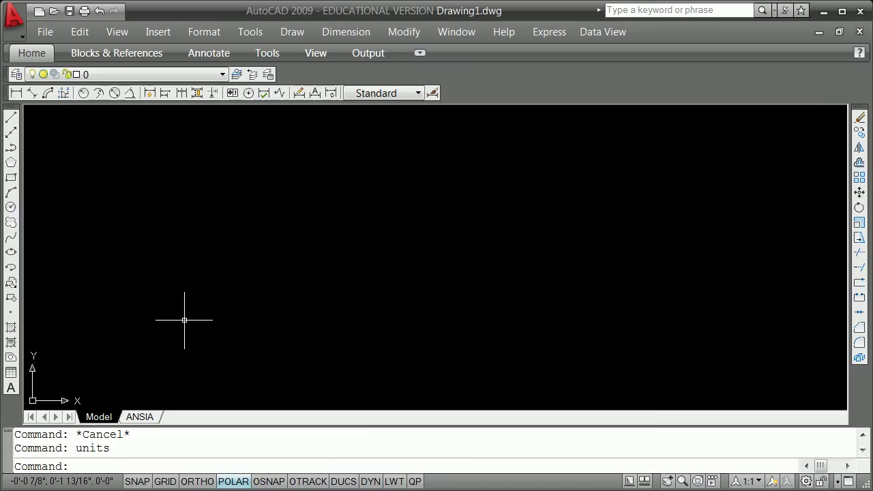
Draw a 6 by 4 rectangle near the origin.
middle_click_drag(184, 320, 208, 351)
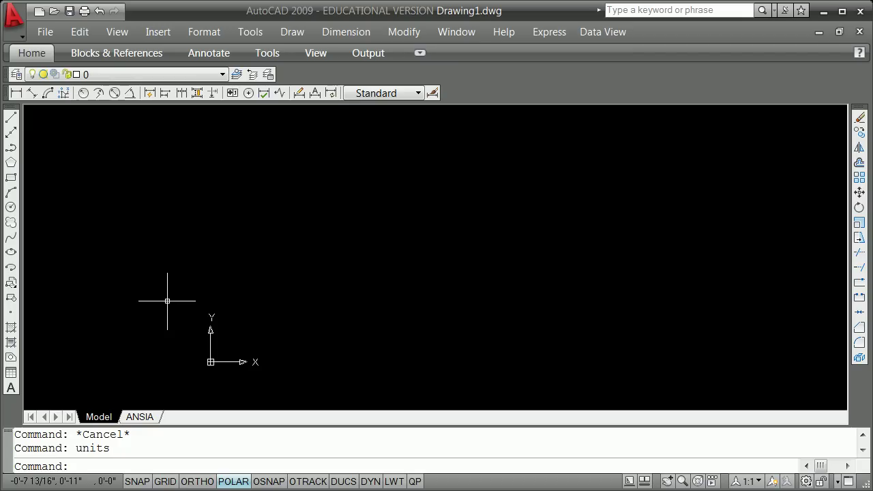
left_click(10, 177)
left_click(315, 295)
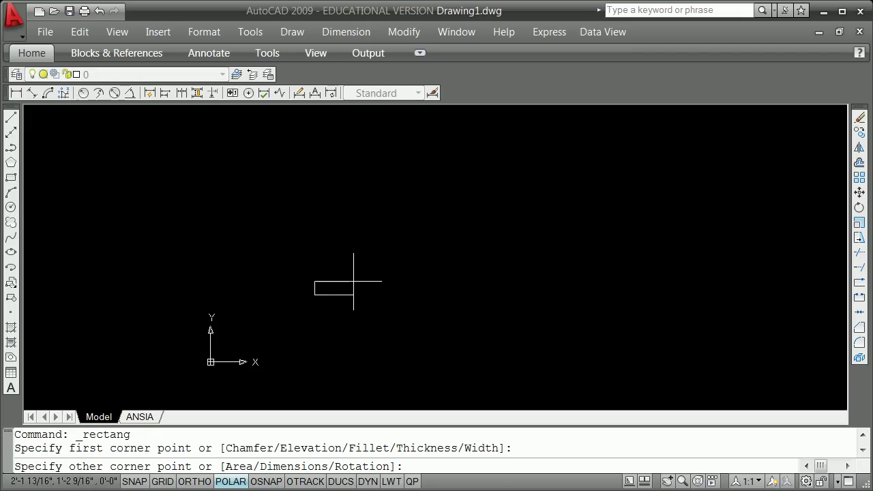
type("@6,4")
key("Return")
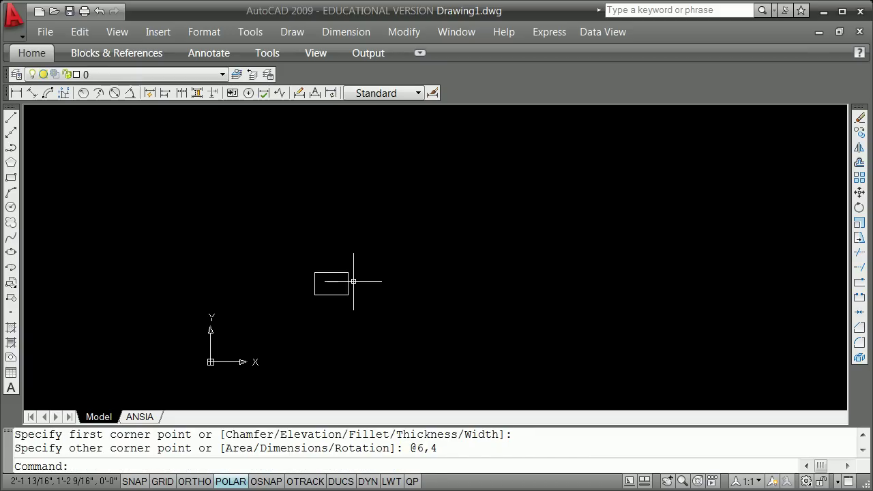
Offset the rectangle 1/4" inward to make a second outline.
type("o")
key("Return")
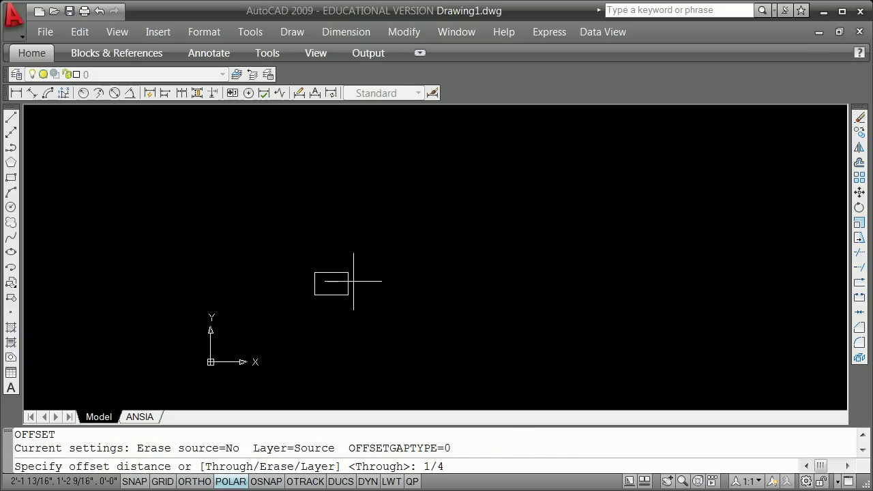
type("1/4\"")
key("Return")
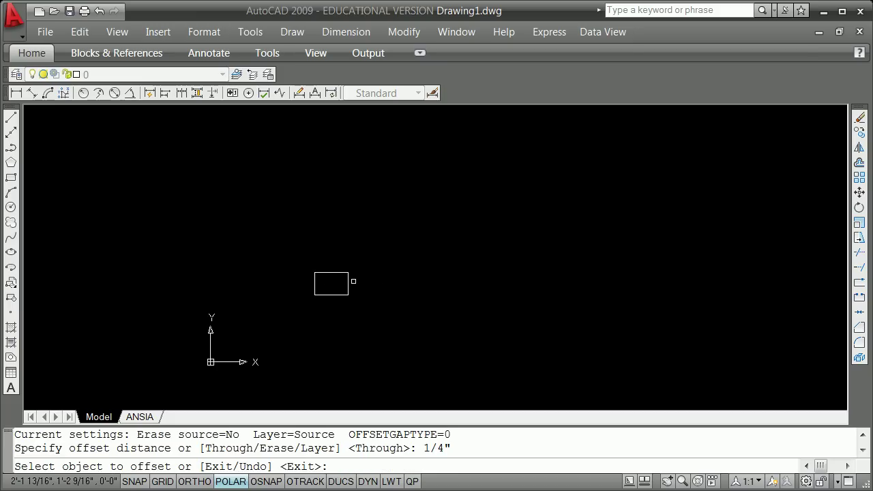
left_click(343, 273)
left_click(337, 289)
key("Return")
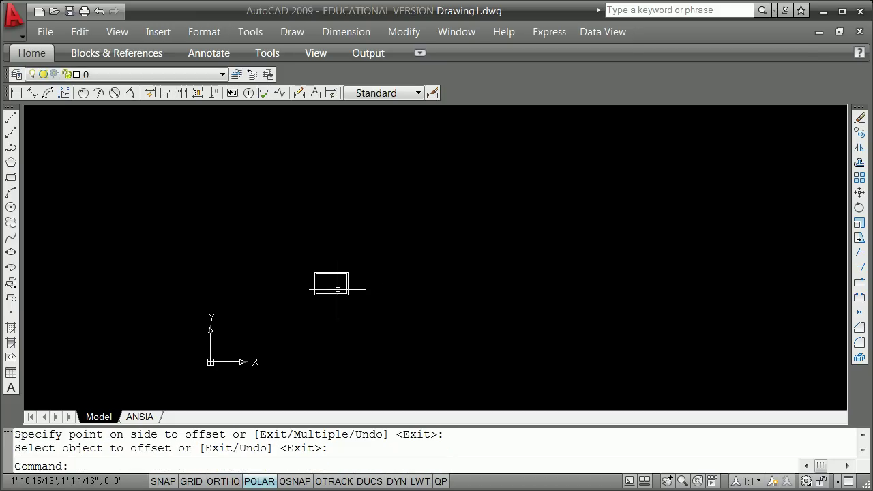
Zoom window in on the double-bordered rectangle.
type("z")
key("Return")
type("w")
key("Return")
left_click(290, 311)
left_click(436, 262)
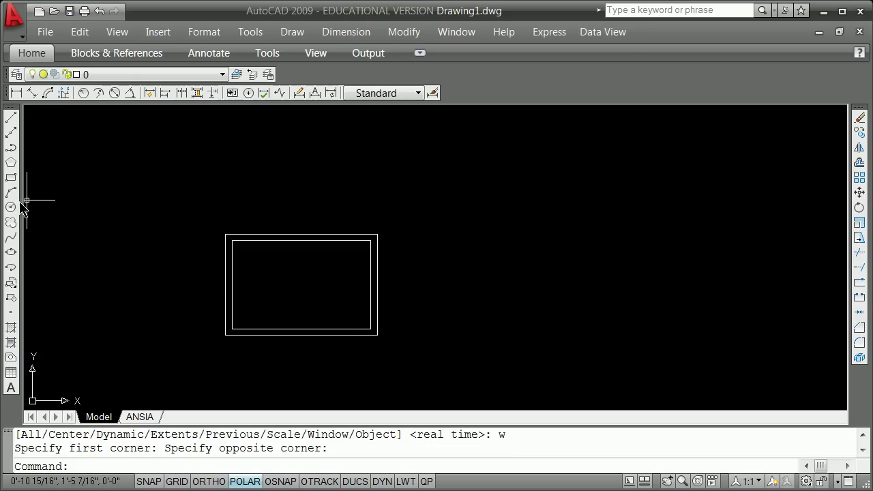
Draw a 6 by 6 square beside the first rectangle.
left_click(11, 177)
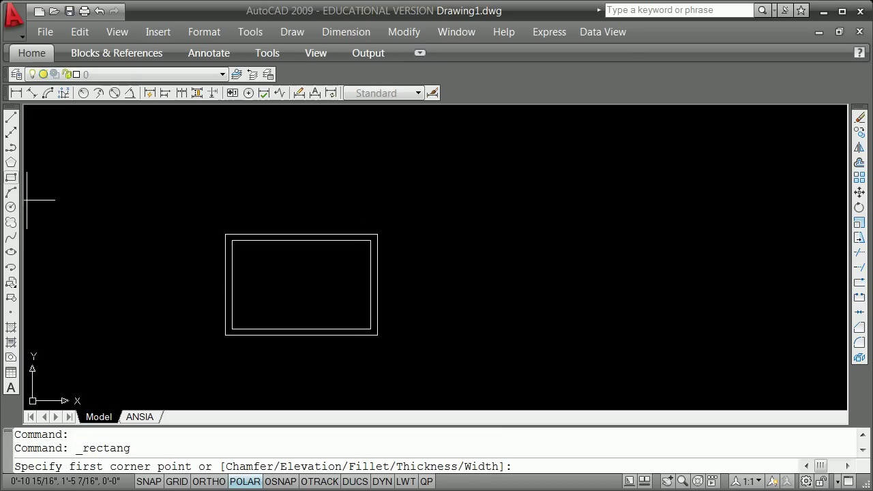
left_click(461, 329)
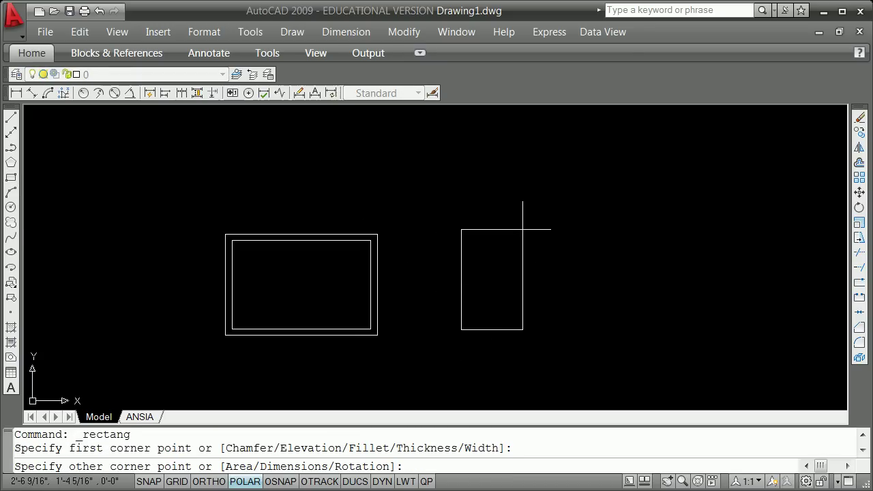
type("@6,6")
key("Return")
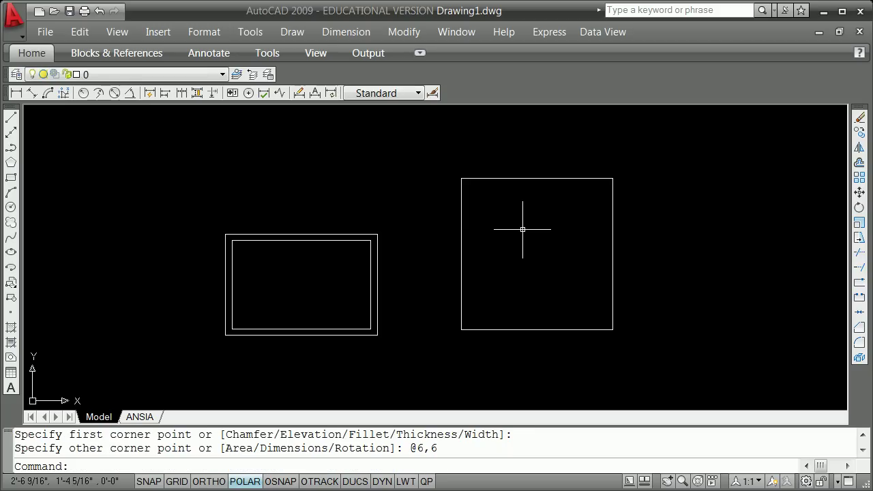
Offset the square 1/2" inward to create an inner outline.
type("o")
key("Return")
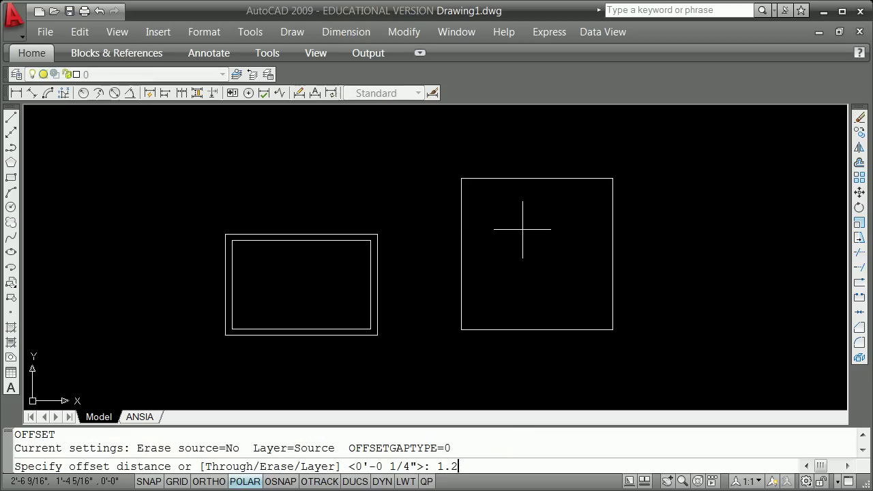
type("1.")
key("Return")
left_click(578, 179)
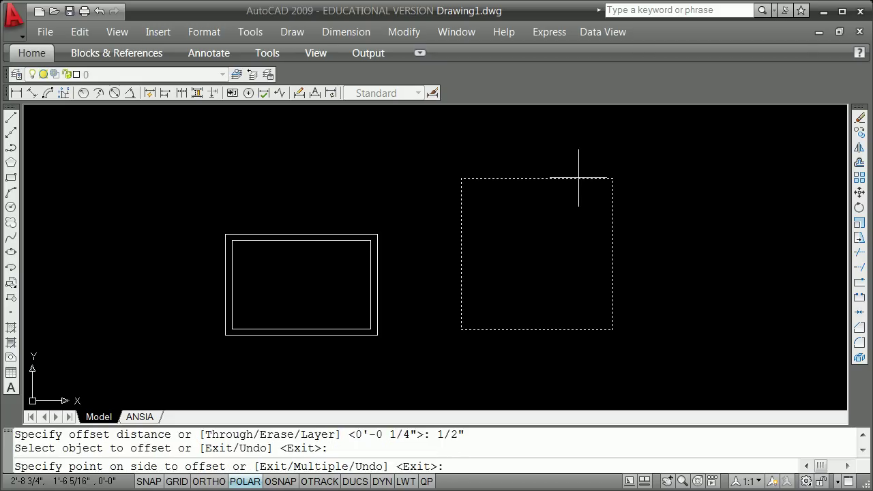
left_click(567, 203)
key("Return")
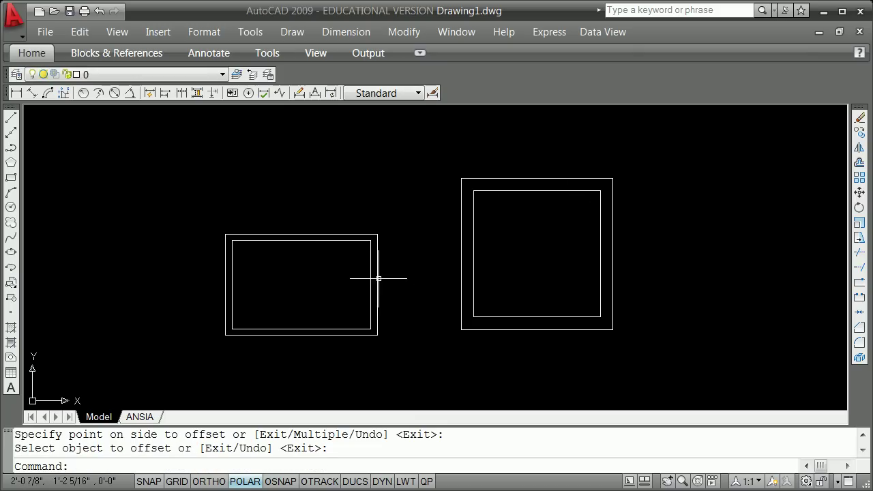
Draw a 12 by 1 rectangle for the bottom flange.
scroll(367, 224, "down", 2)
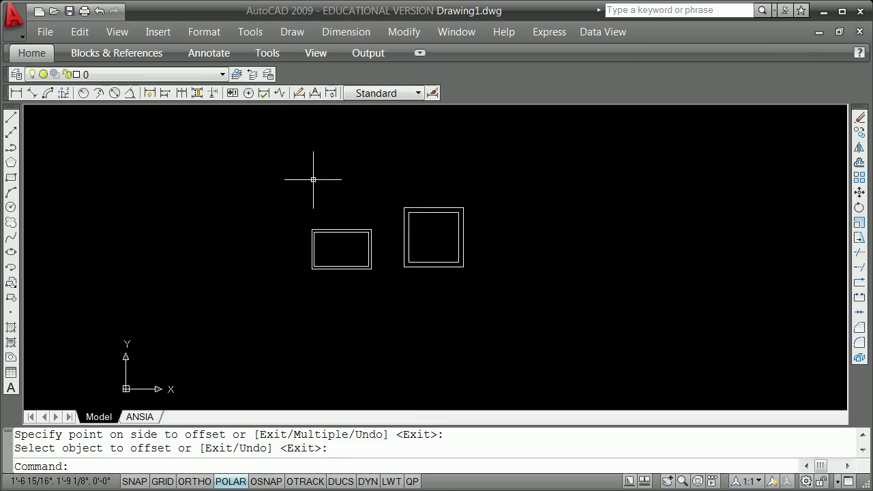
left_click(11, 178)
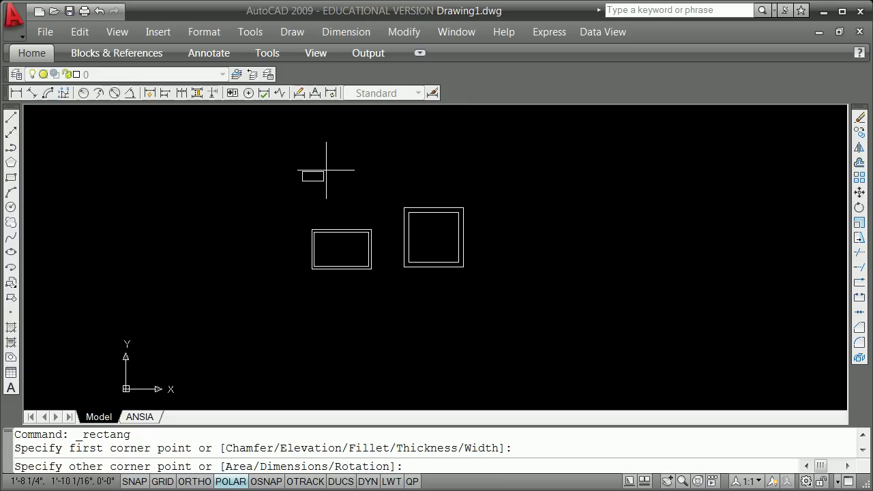
type("@")
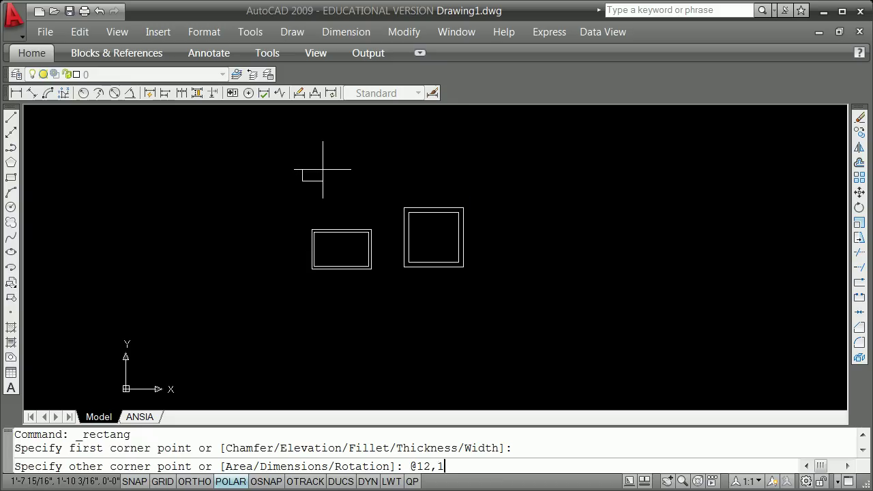
type("12,1")
key("Return")
key("Return")
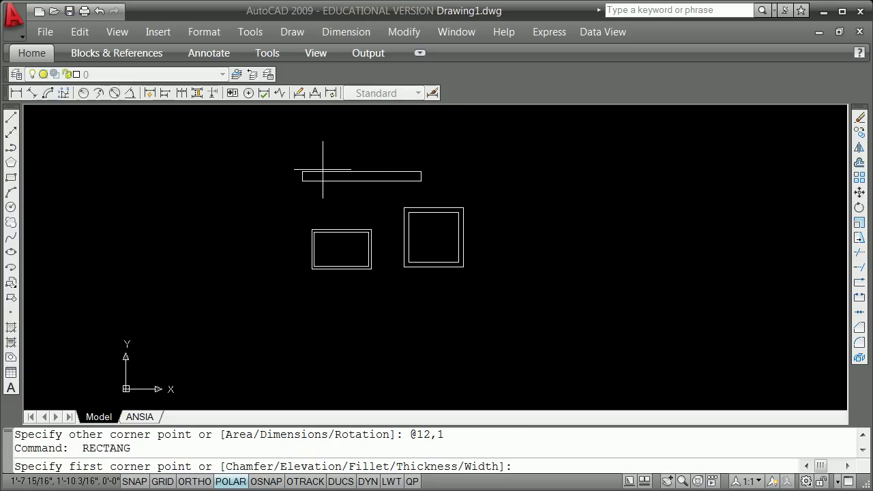
scroll(325, 168, "down", 2)
type("copy")
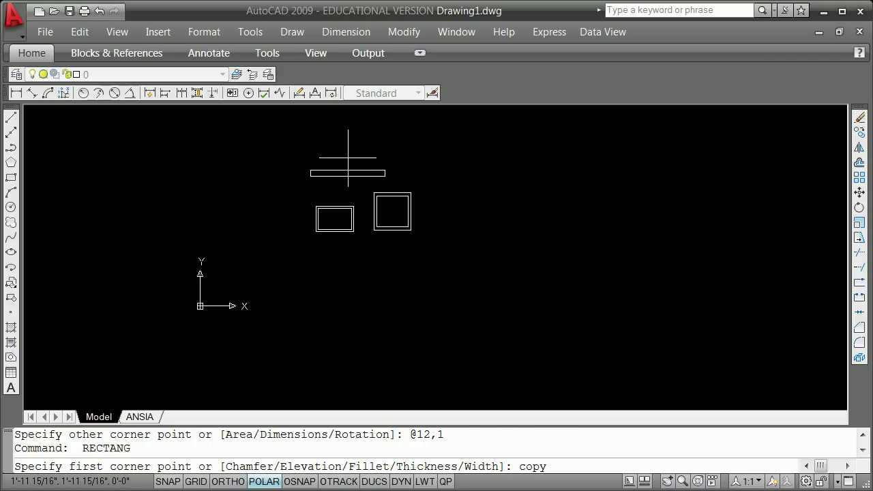
key("Return")
key("Escape")
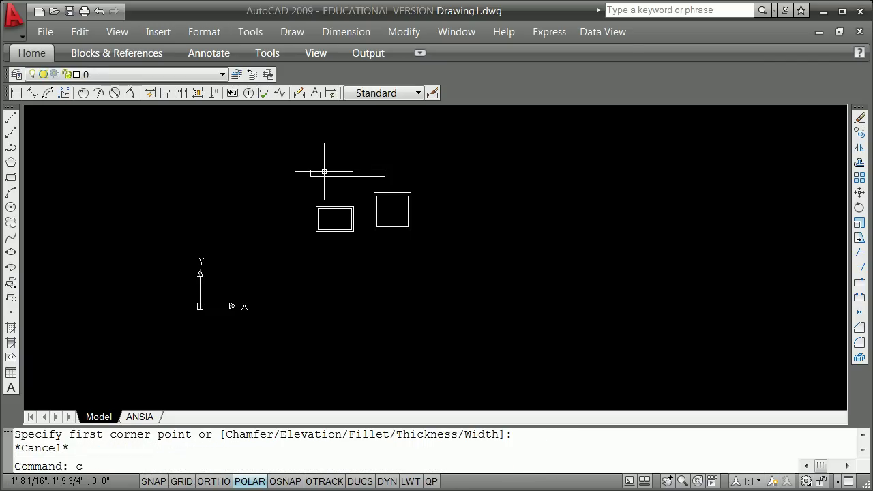
key("Return")
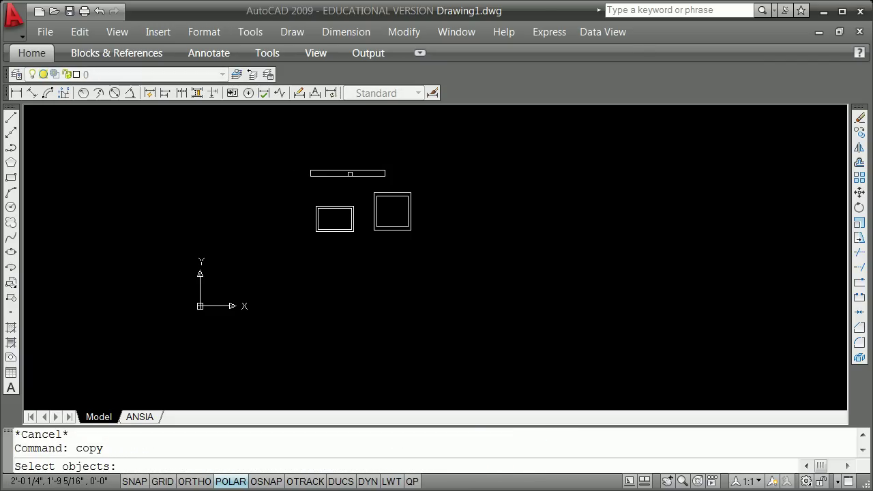
left_click(350, 174)
key("Return")
left_click(350, 176)
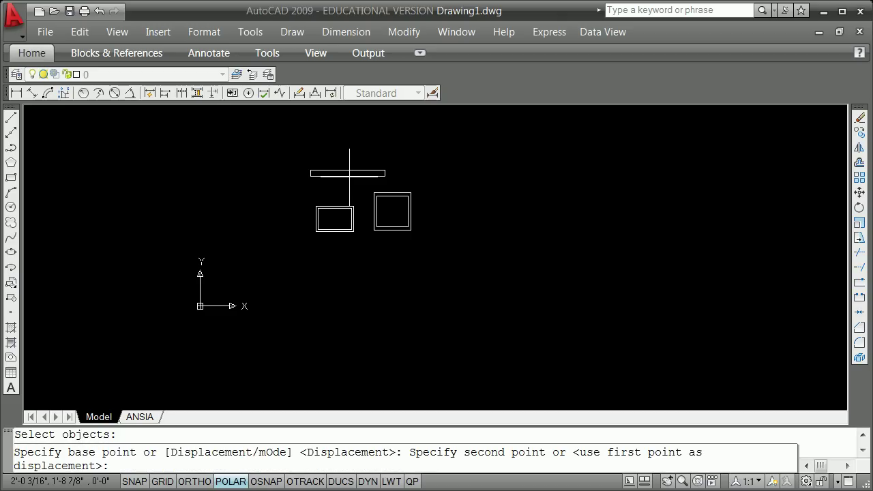
type("@10")
key("BackSpace")
type("1<90")
key("Return")
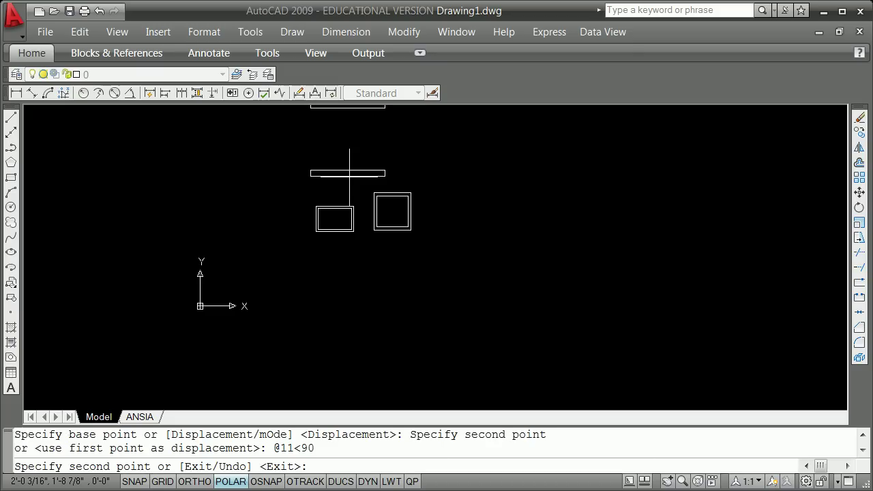
key("Escape")
Draw a web line from the top flange's midpoint to the bottom flange's midpoint.
type("line")
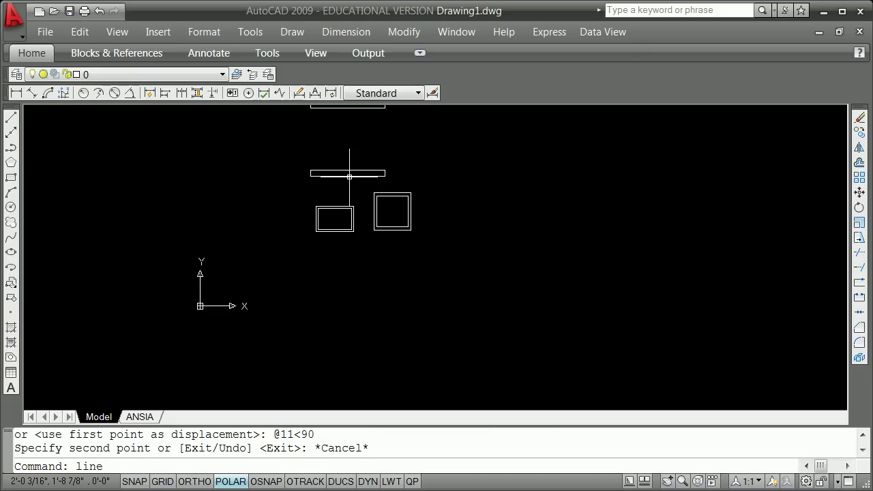
key("Return")
type("mid")
key("Return")
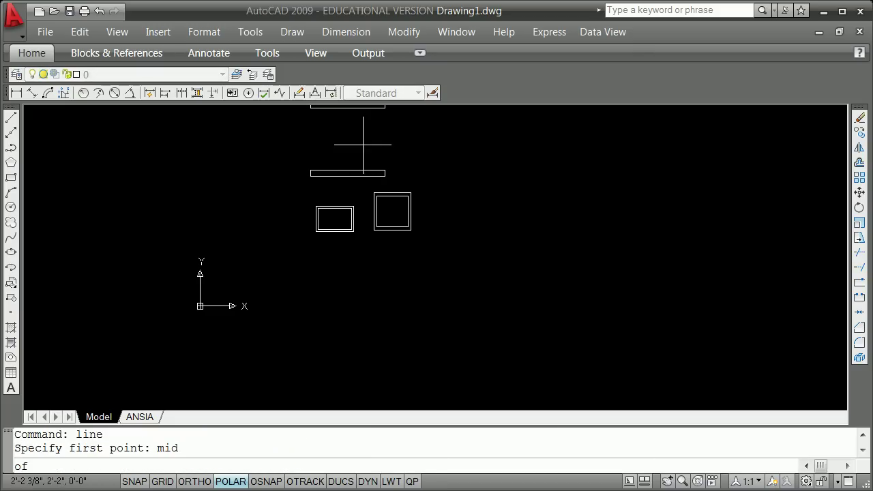
left_click(346, 108)
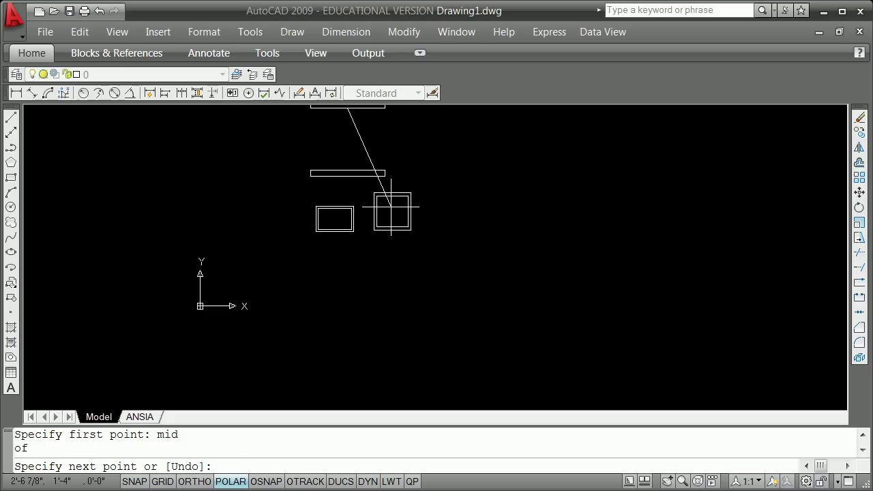
type("mid")
key("Return")
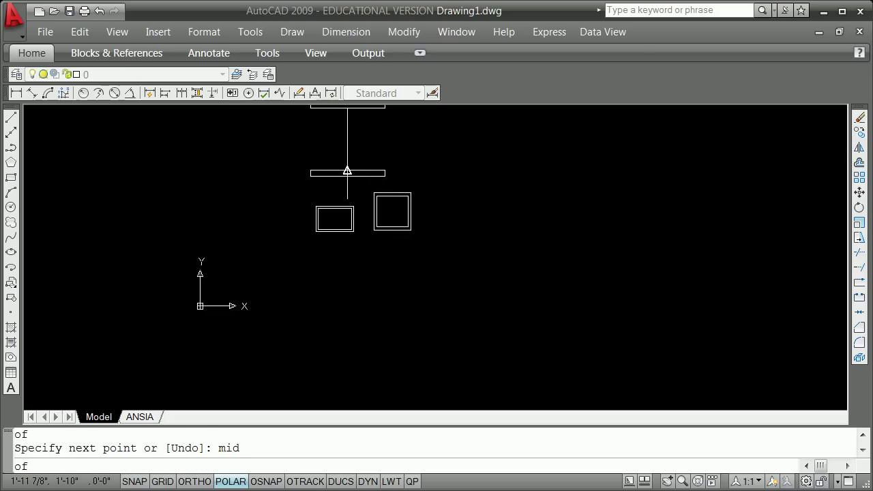
left_click(347, 173)
key("Return")
Offset the web line 0.5 to the right.
type("o")
key("Return")
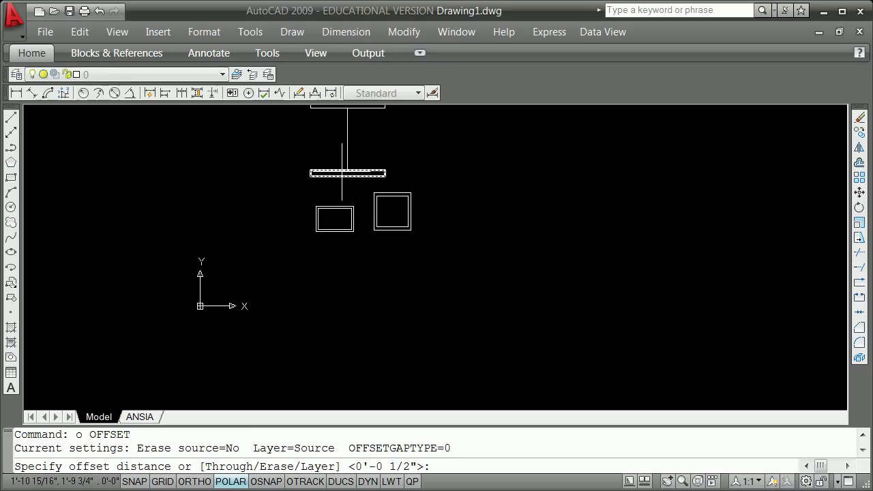
type(".5")
key("Return")
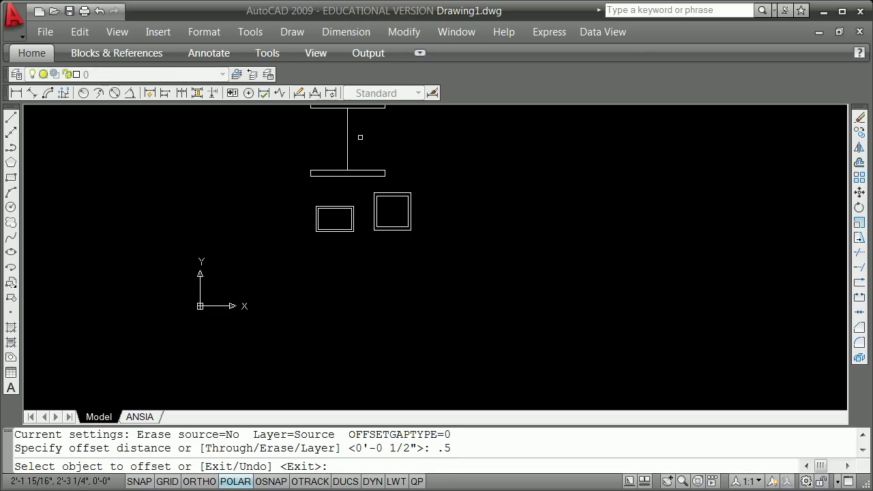
left_click(347, 138)
left_click(353, 141)
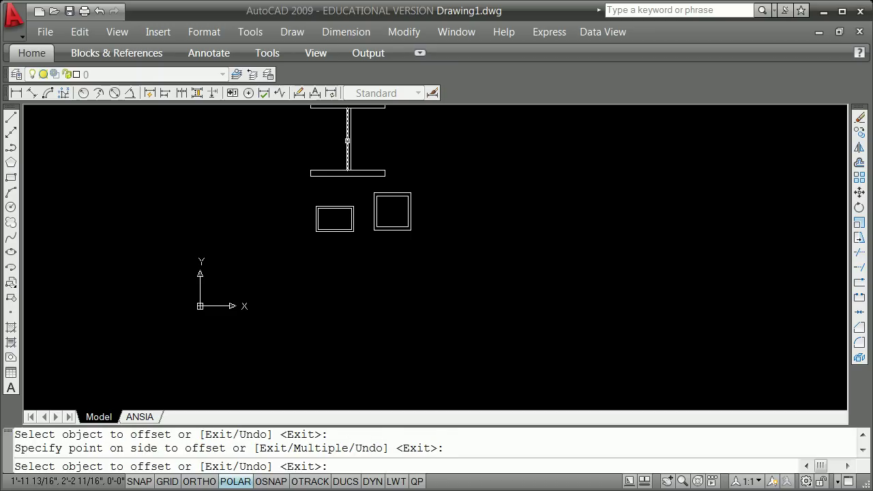
key("Return")
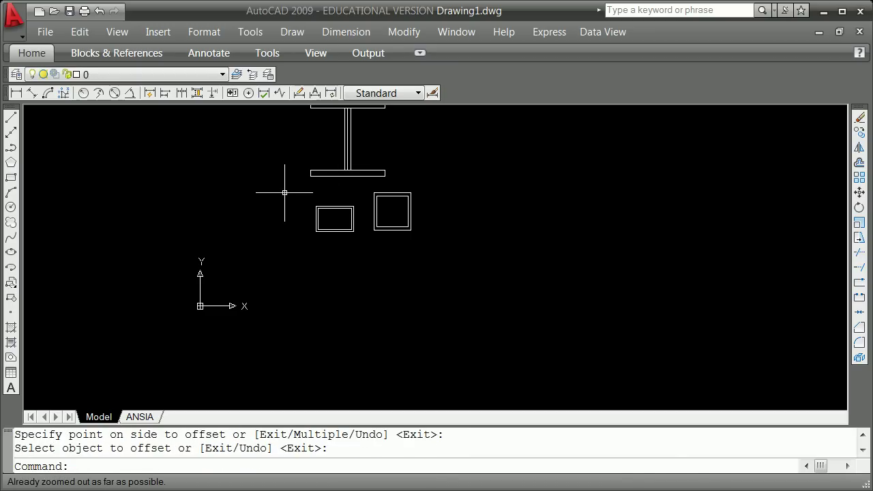
Pan and zoom to frame the finished I-beam profile.
middle_click_drag(285, 187, 260, 237)
scroll(306, 209, "up", 6)
scroll(319, 197, "down", 5)
scroll(318, 198, "down", 1)
scroll(355, 122, "up", 2)
scroll(355, 119, "down", 3)
scroll(350, 111, "up", 2)
scroll(350, 111, "up", 3)
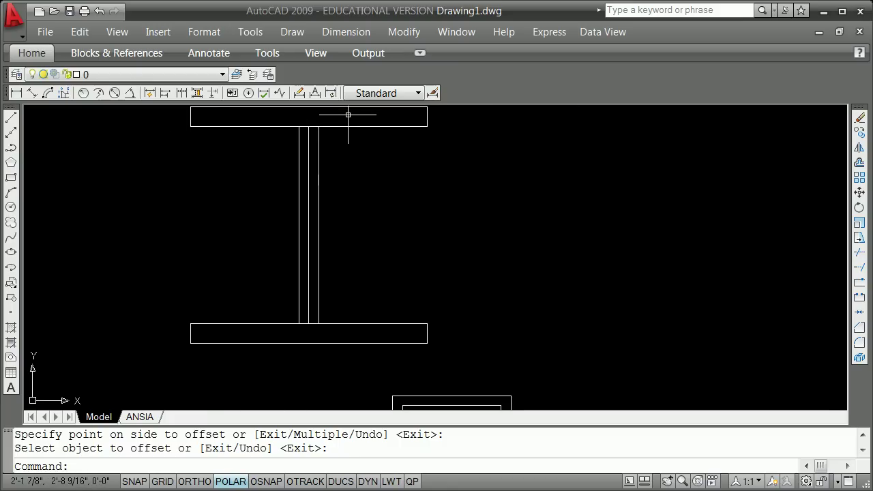
Explode the top and bottom flange rectangles into separate lines.
key("Return")
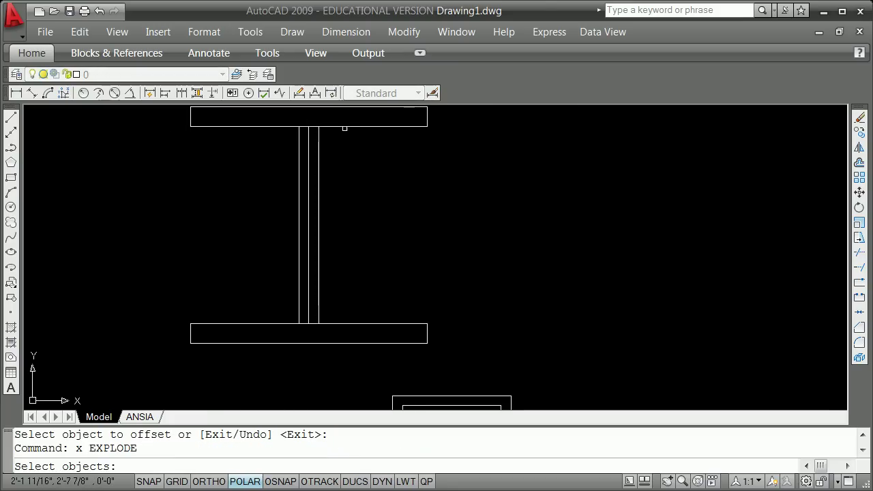
left_click(345, 127)
key("Return")
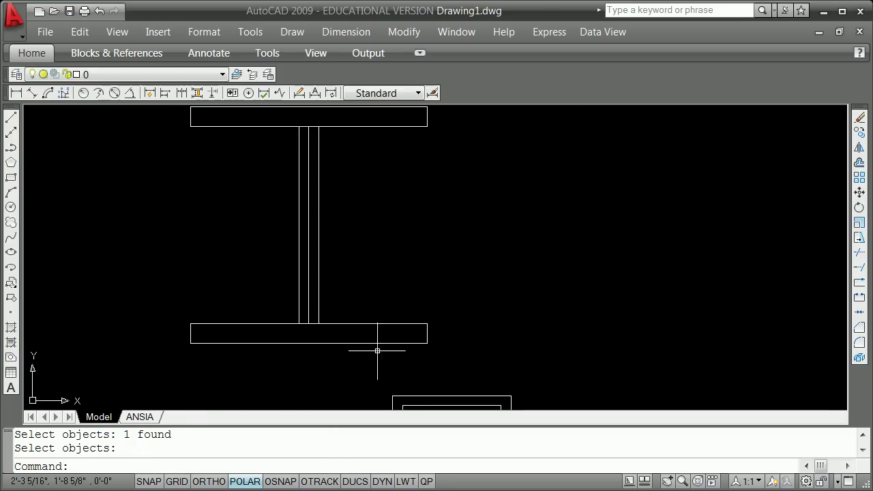
key("Return")
left_click(369, 329)
key("Return")
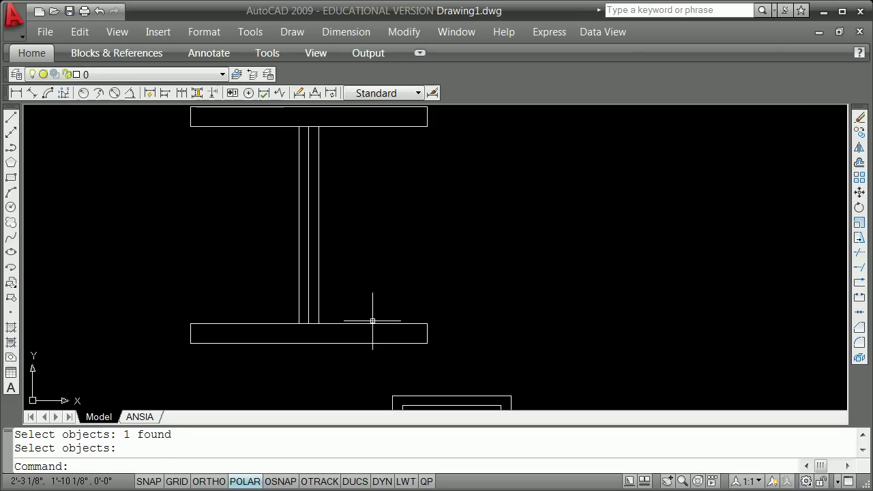
Break the inner edges of both flanges between the web lines.
type("break")
key("Return")
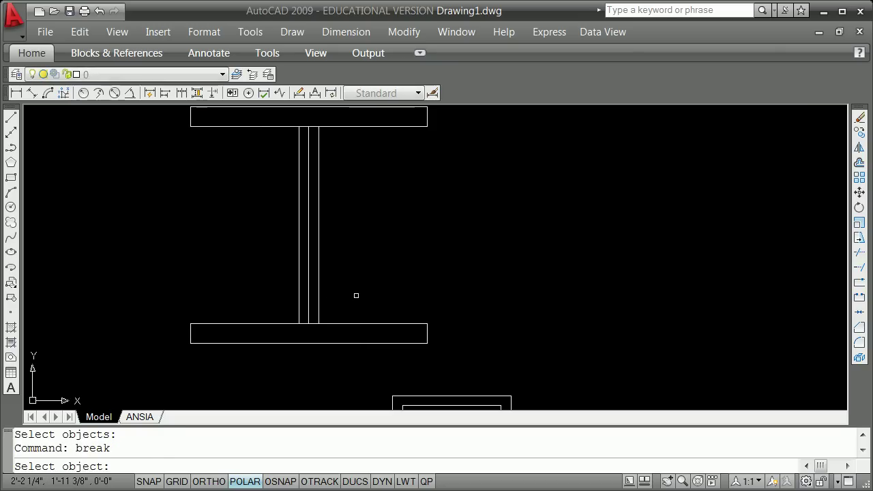
left_click(273, 323)
left_click(332, 323)
key("Return")
left_click(276, 127)
left_click(332, 120)
Erase the middle web line.
type("e")
key("Return")
left_click(311, 133)
left_click(313, 137)
left_click(309, 130)
key("Return")
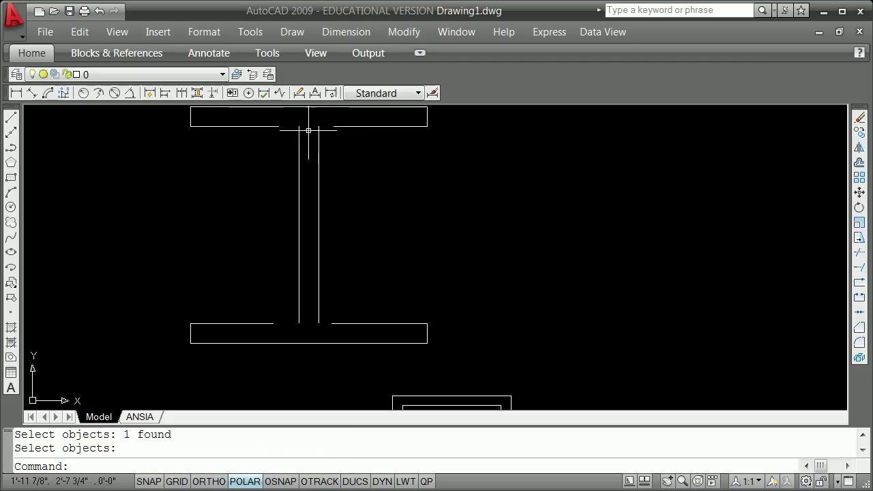
Fillet the top-right and top-left web-to-flange corners with radius 0.
type("f")
key("Return")
left_click(316, 140)
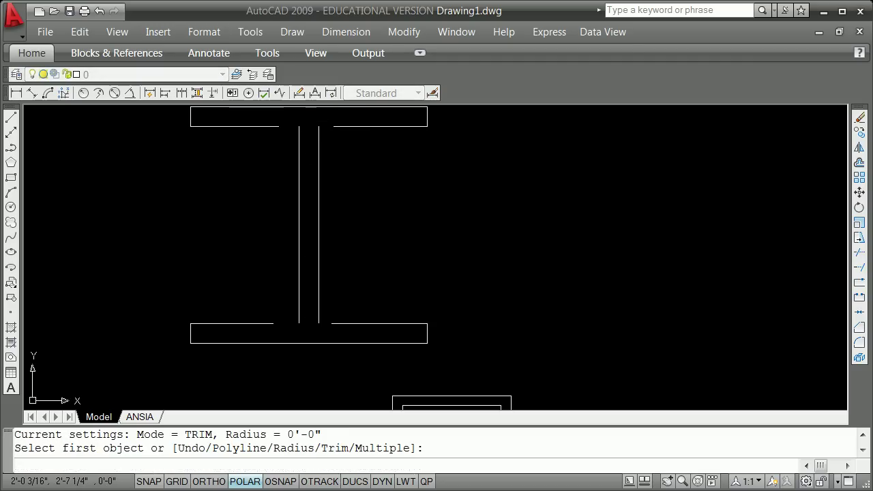
left_click(318, 134)
left_click(337, 126)
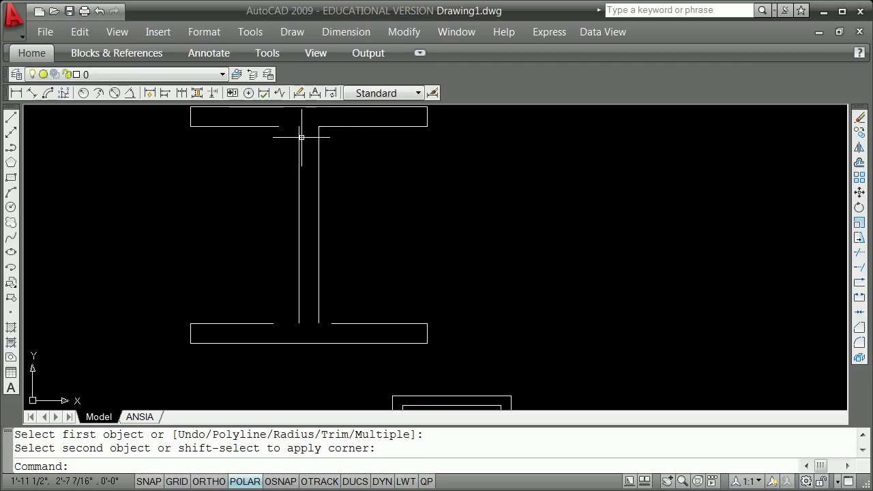
key("Return")
left_click(268, 126)
left_click(299, 132)
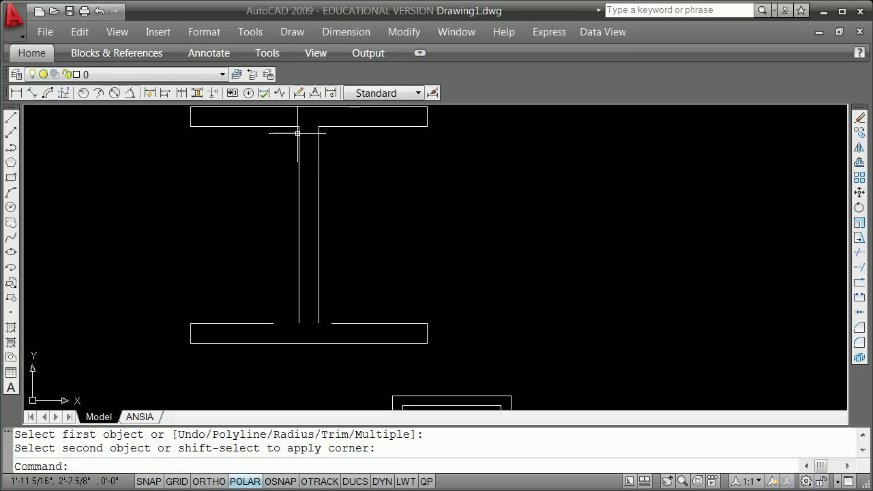
Fillet the bottom-left and bottom-right web-to-flange corners into sharp corners.
key("Return")
left_click(271, 323)
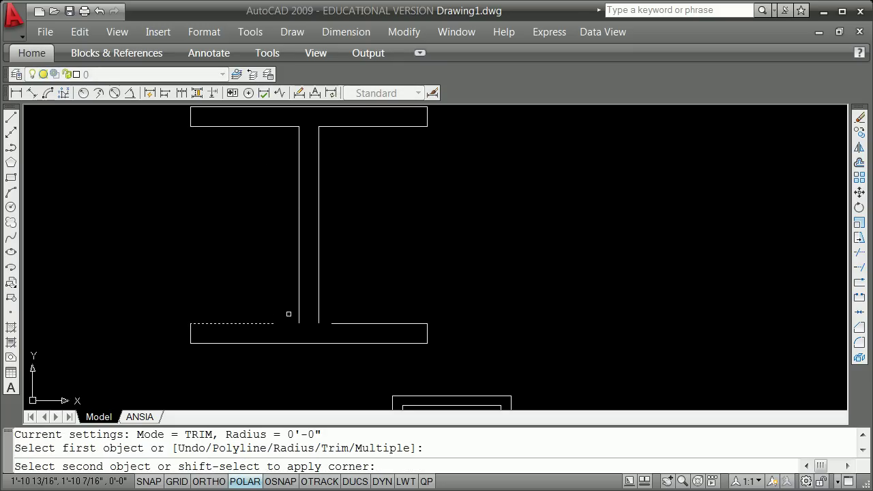
left_click(298, 309)
key("Return")
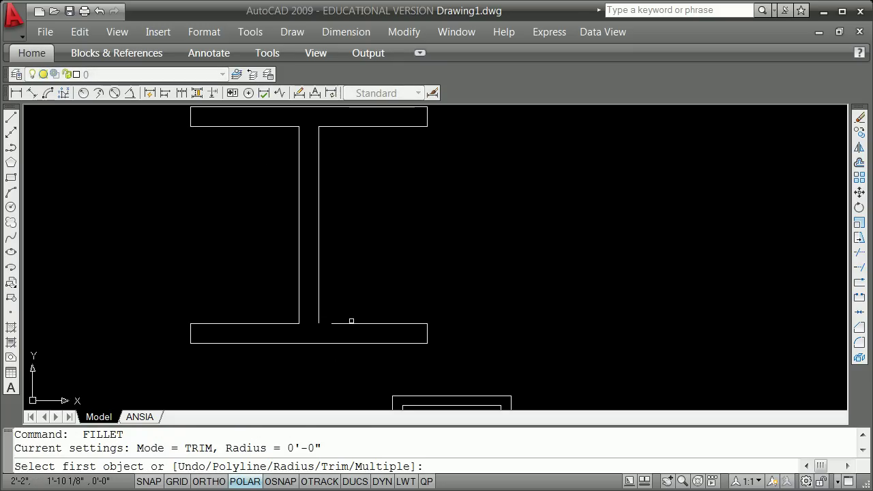
left_click(336, 324)
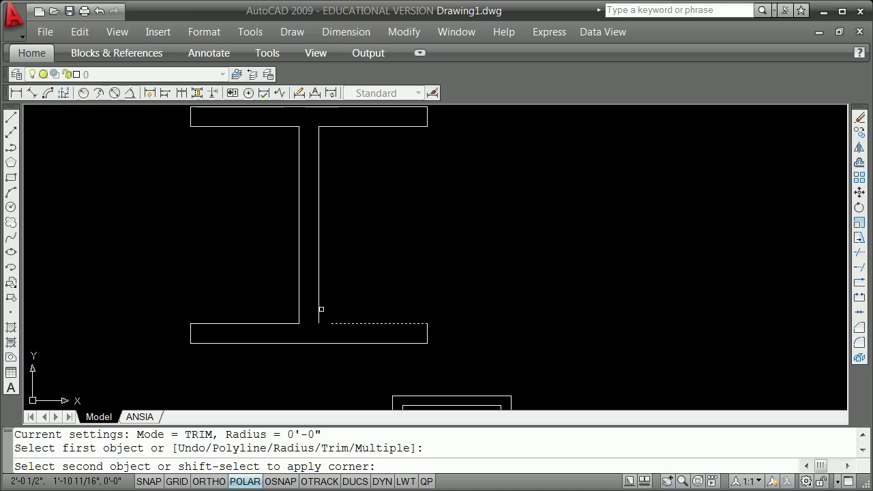
left_click(319, 308)
scroll(304, 285, "down", 5)
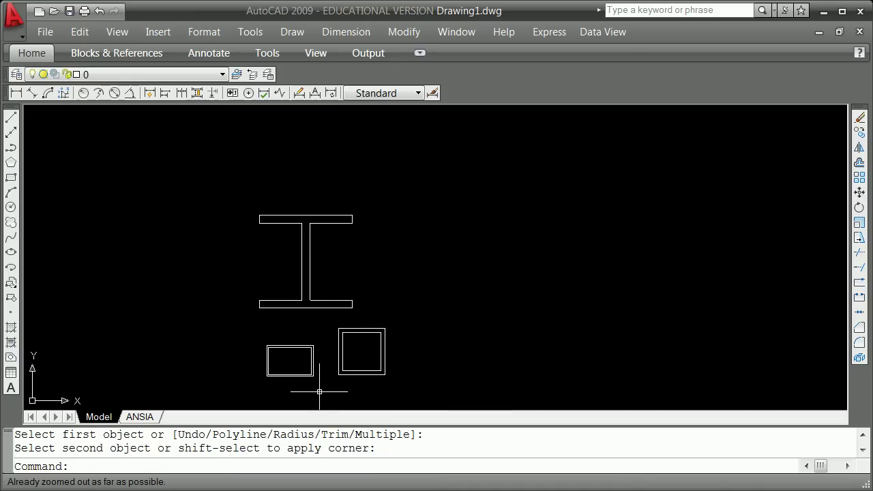
scroll(321, 318, "up", 3)
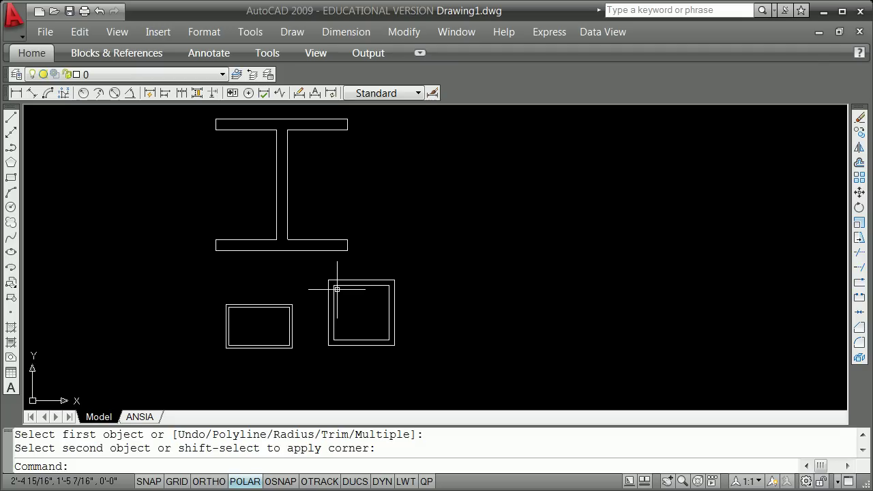
scroll(398, 240, "down", 1)
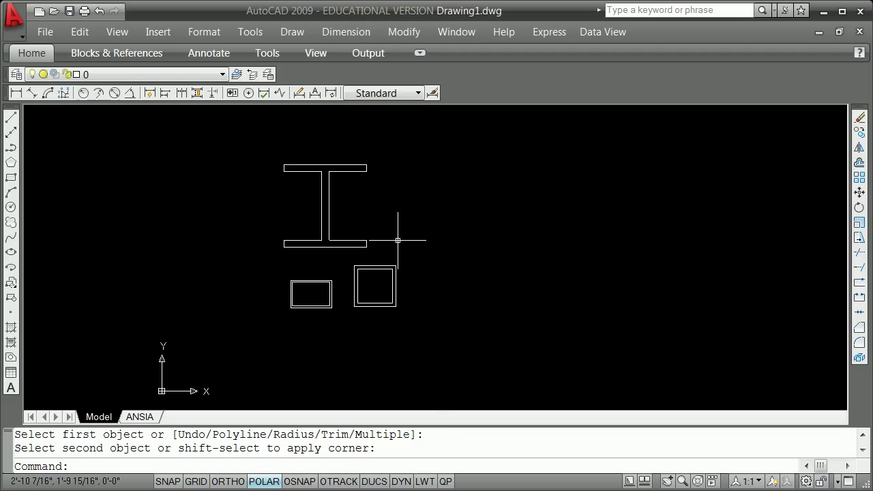
Start a new block named 6x4xahalf.
type("b")
key("Return")
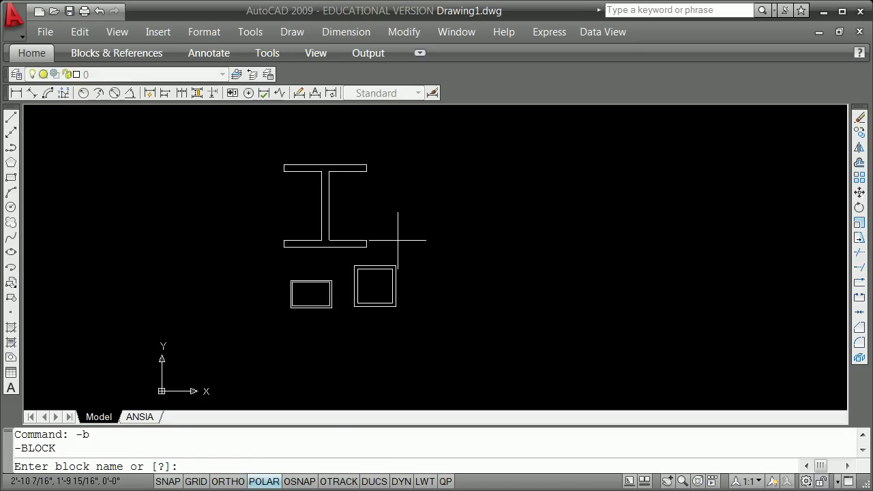
type("x")
key("BackSpace")
type("6x4x1/4")
key("Return")
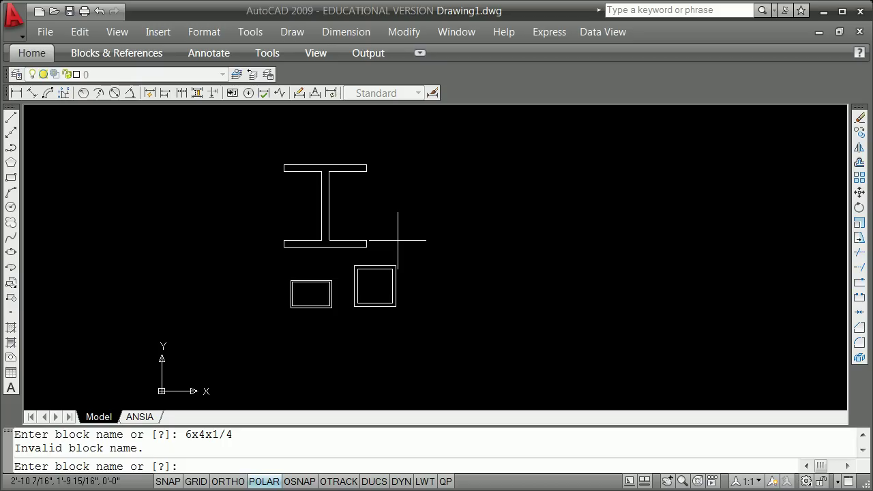
type("6")
type("x4x")
type("0")
type("half")
key("Return")
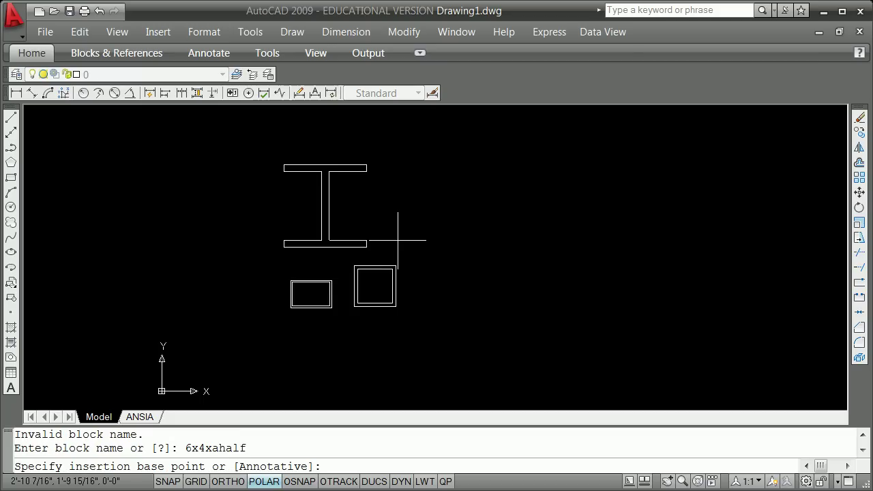
Set the base point midway between the rectangle's left and right edge midpoints.
right_click(314, 283, "shift")
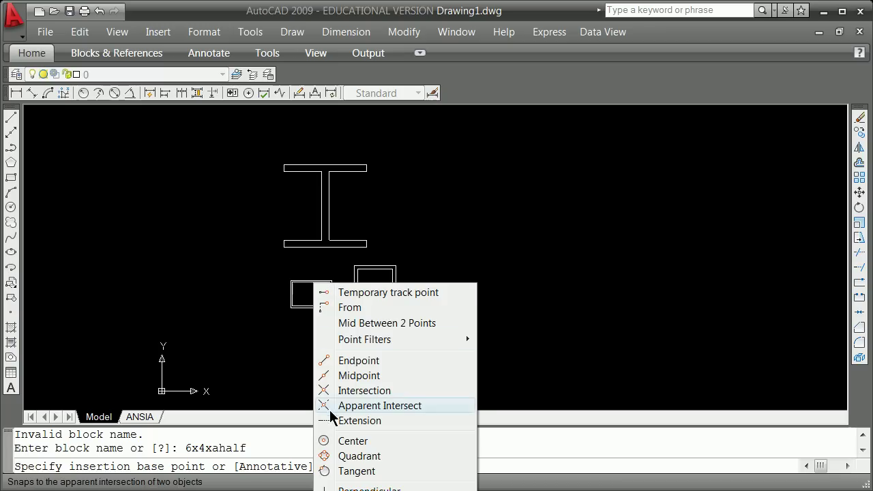
left_click(382, 325)
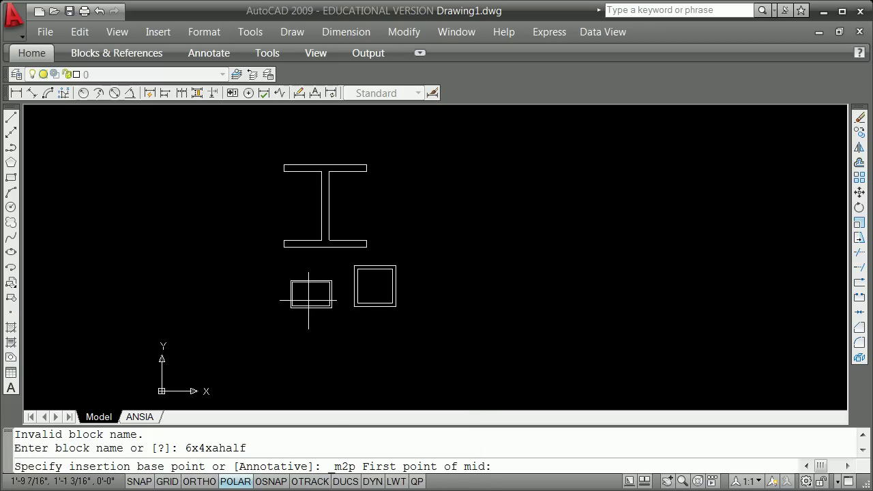
right_click(309, 300, "shift")
left_click(351, 393)
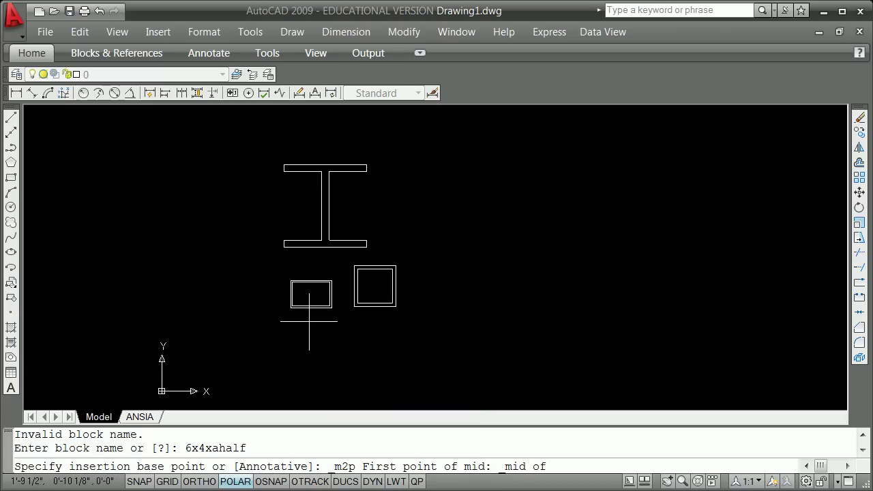
scroll(289, 293, "up", 5)
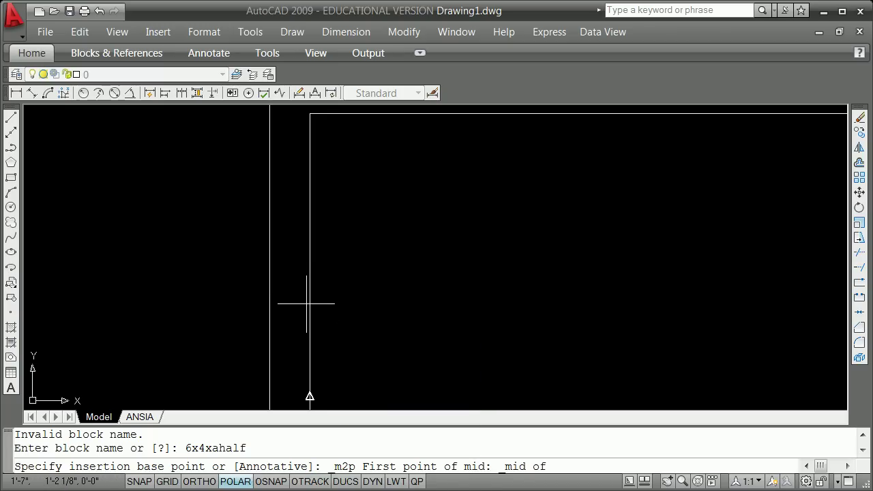
left_click(307, 304)
scroll(430, 361, "down", 4)
right_click(480, 363, "shift")
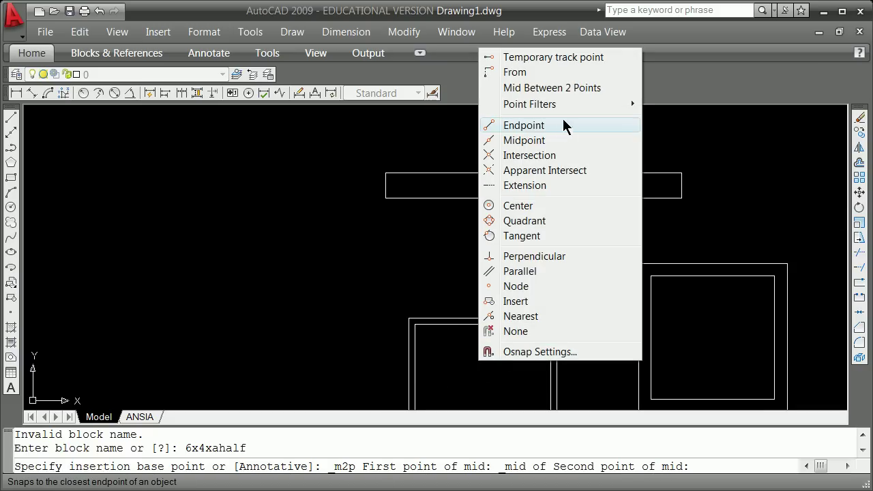
left_click(537, 143)
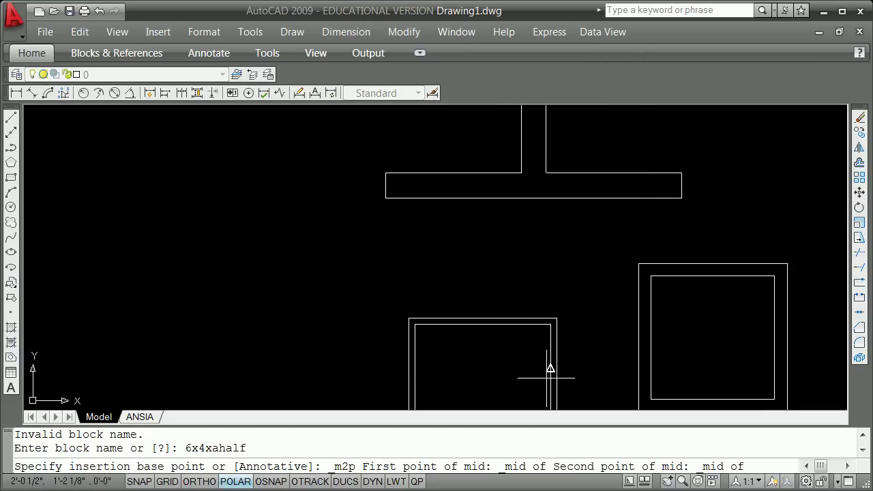
left_click(550, 376)
Window-select the small rectangle's two outlines to create the block.
scroll(437, 318, "down", 4)
left_click(416, 289)
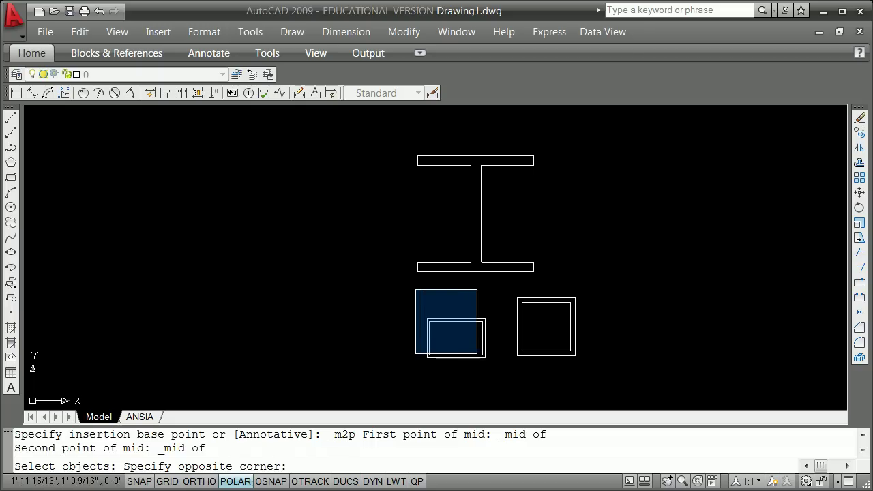
left_click(497, 364)
key("Return")
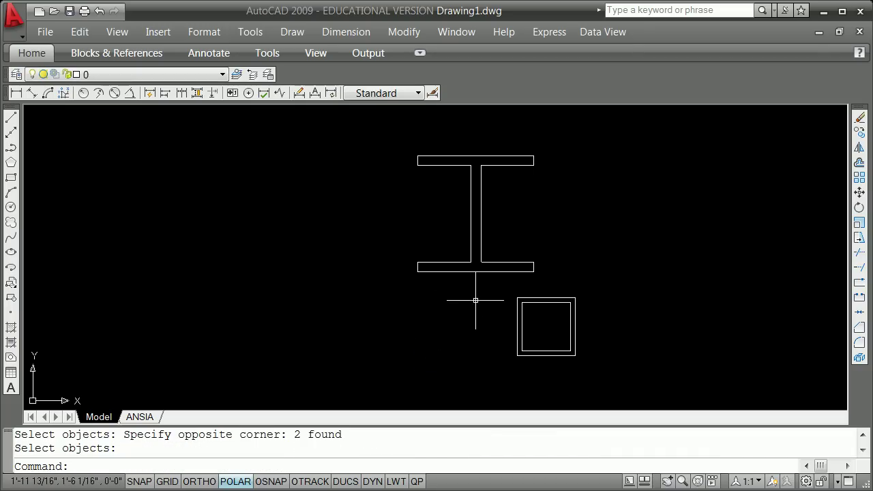
Start a new block named 6x6byahalf with -b.
type("-b")
key("Return")
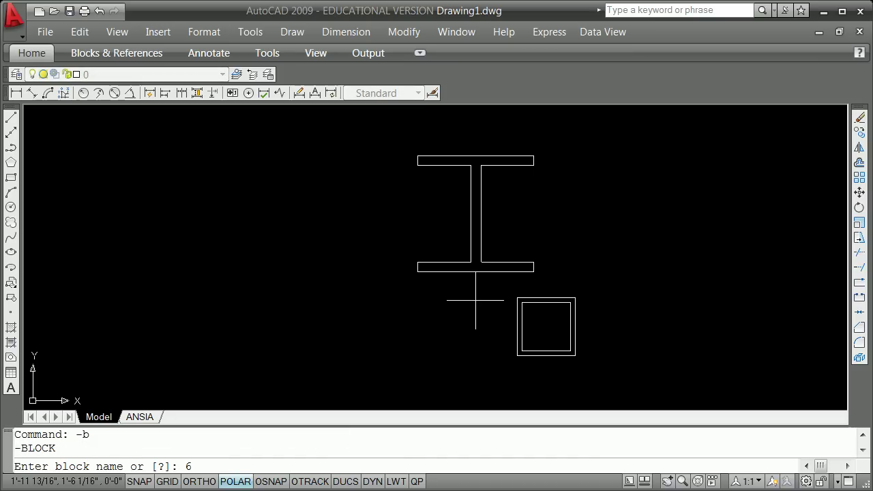
type("6x6byahalf")
key("Return")
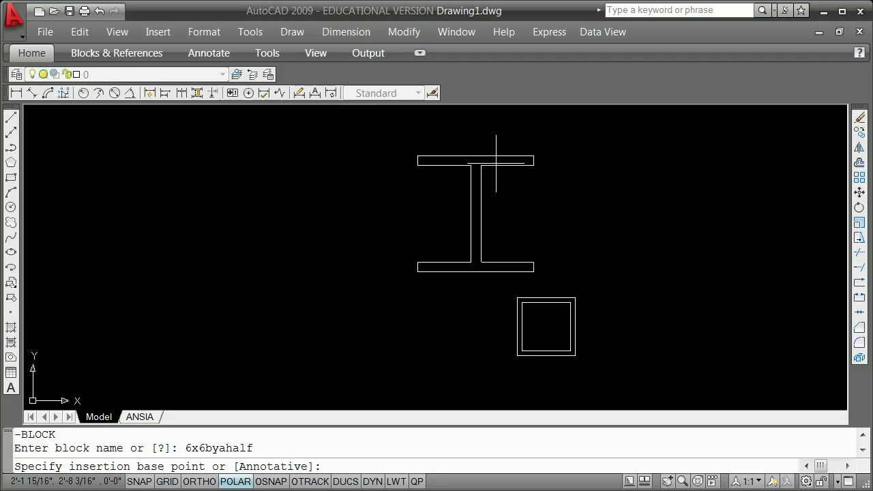
With ortho on, set the base point midway between the square's edge midpoints.
key("F8")
right_click(474, 304, "shift")
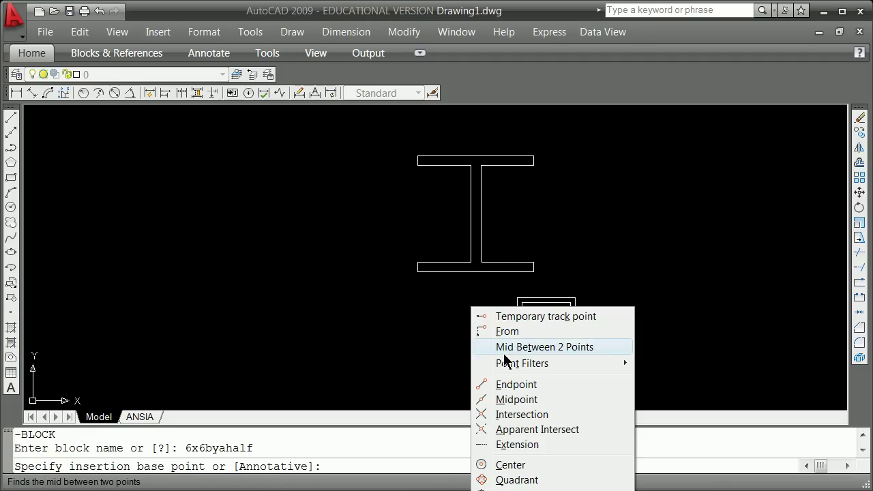
left_click(508, 345)
right_click(475, 323, "shift")
left_click(532, 417)
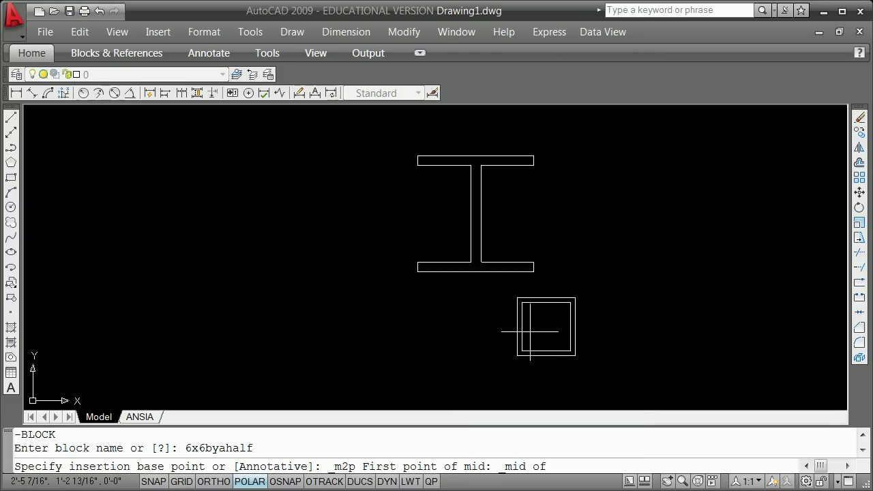
left_click(520, 327)
right_click(539, 336, "shift")
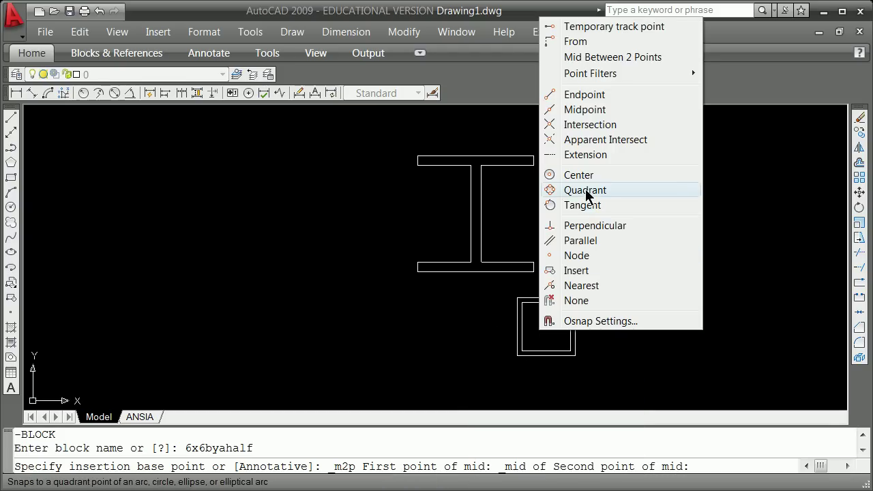
left_click(583, 111)
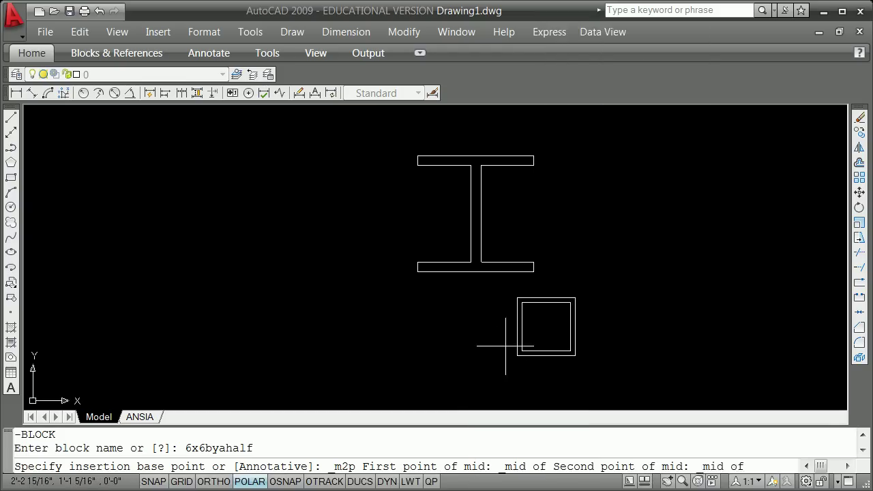
left_click(566, 332)
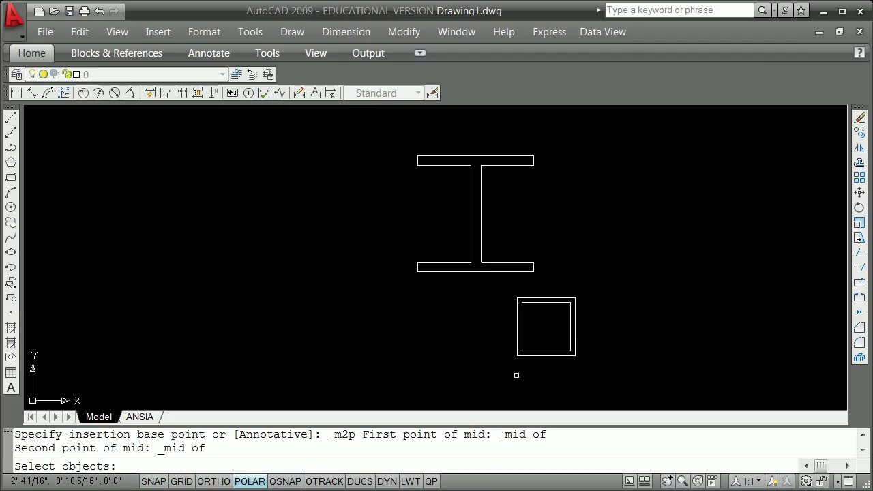
Window-select the square tube to create the 6x6byahalf block.
left_click(503, 371)
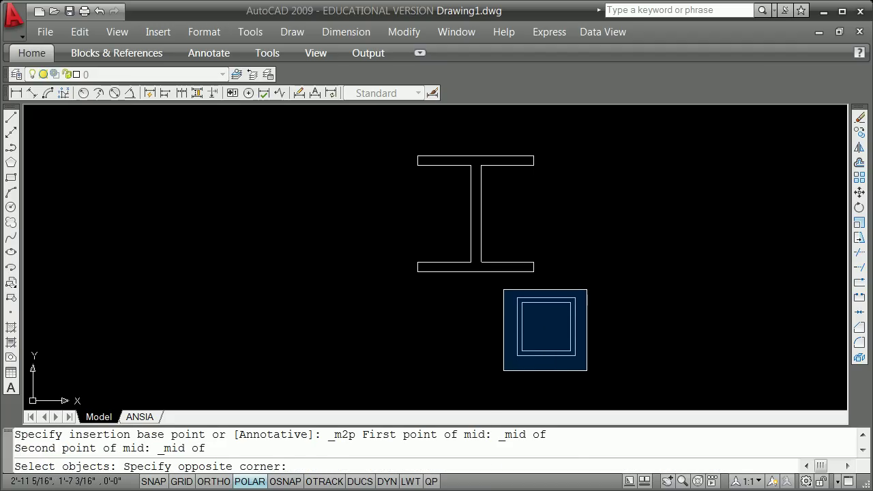
left_click(587, 289)
key("Return")
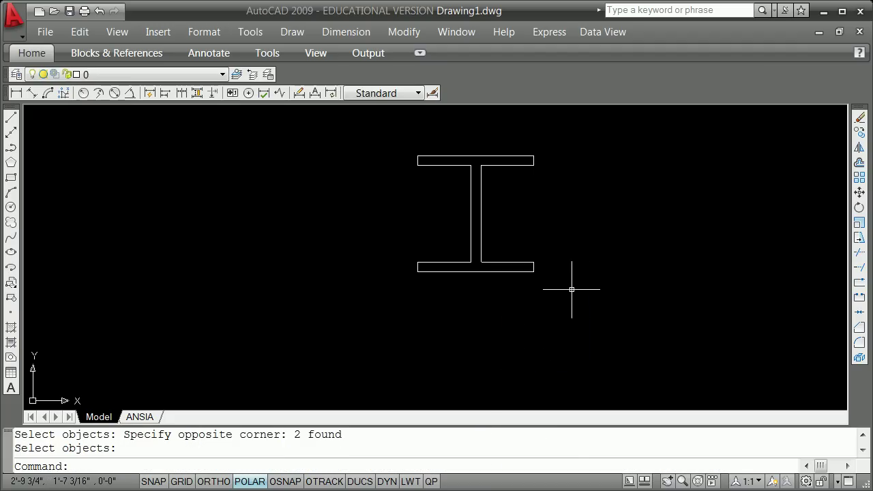
Start another block for the I-beam, typing the name w12x.
type("-b")
key("Return")
type("w12x50")
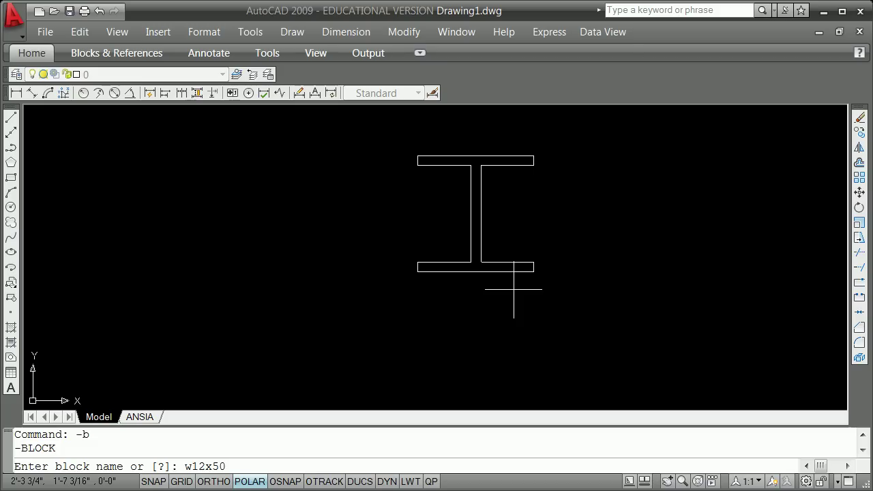
Accept the name w12x50 and set the base point midway between two web midpoints.
key("Return")
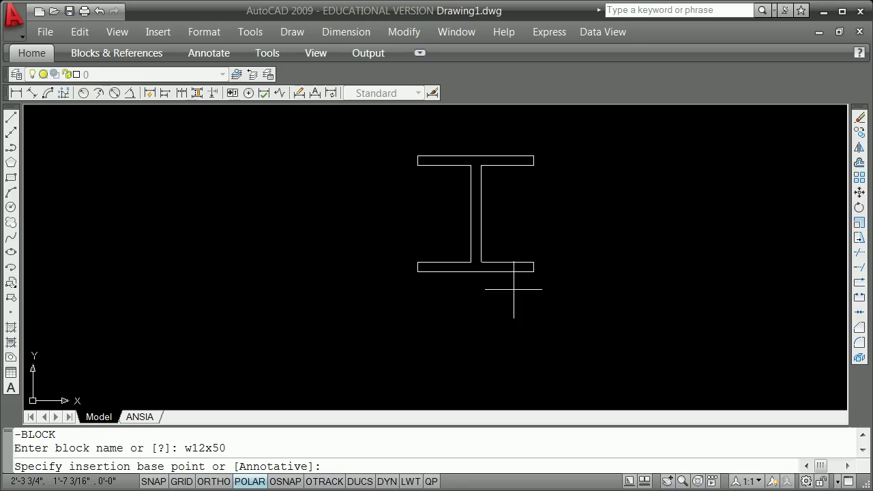
right_click(363, 217, "shift")
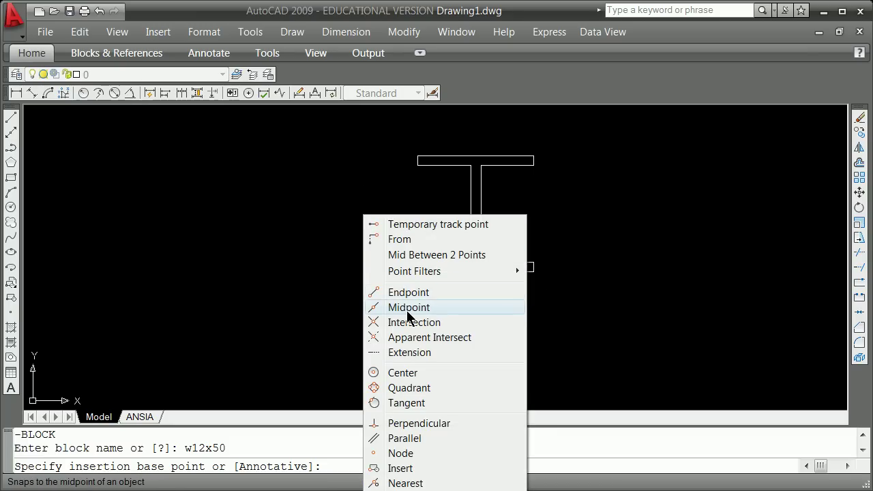
left_click(405, 255)
right_click(228, 226, "shift")
left_click(283, 318)
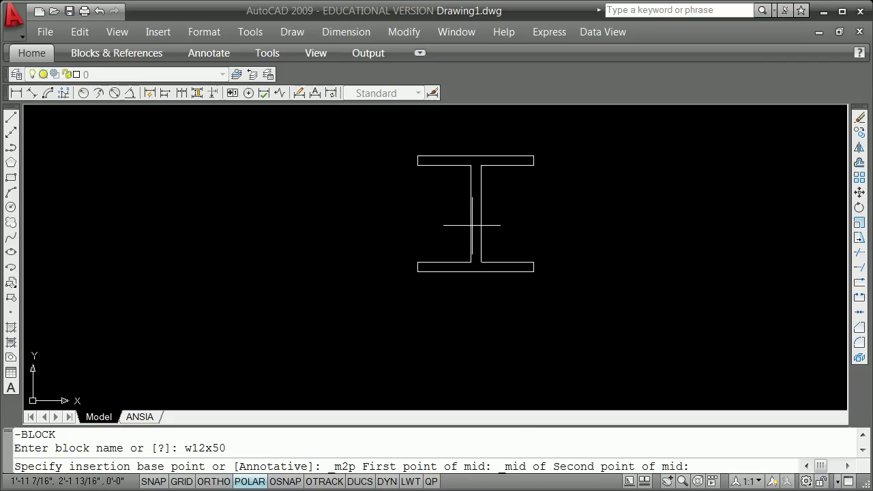
right_click(358, 195, "shift")
left_click(418, 288)
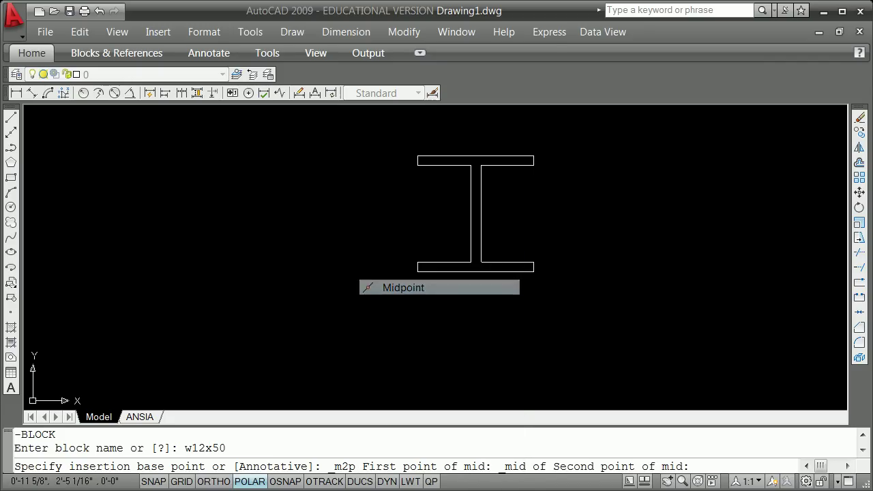
left_click(478, 213)
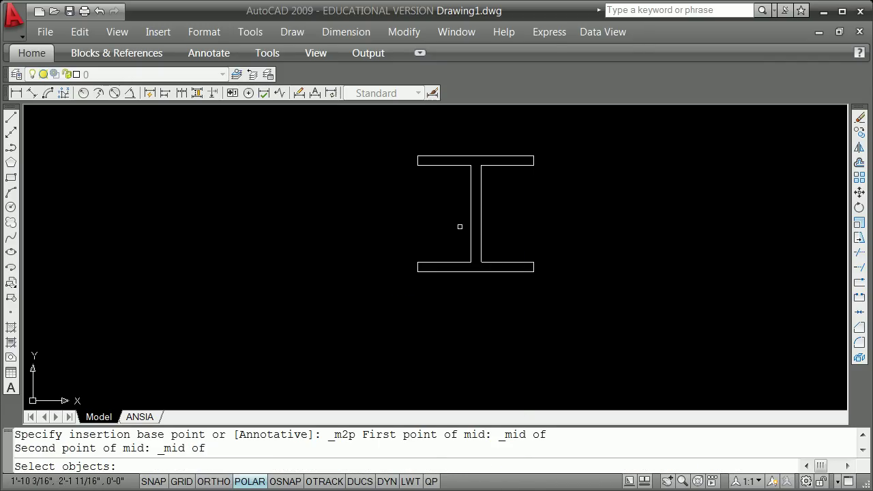
Window-select the I-beam's 12 objects to create the w12x50 block.
left_click(405, 138)
left_click(547, 289)
key("Return")
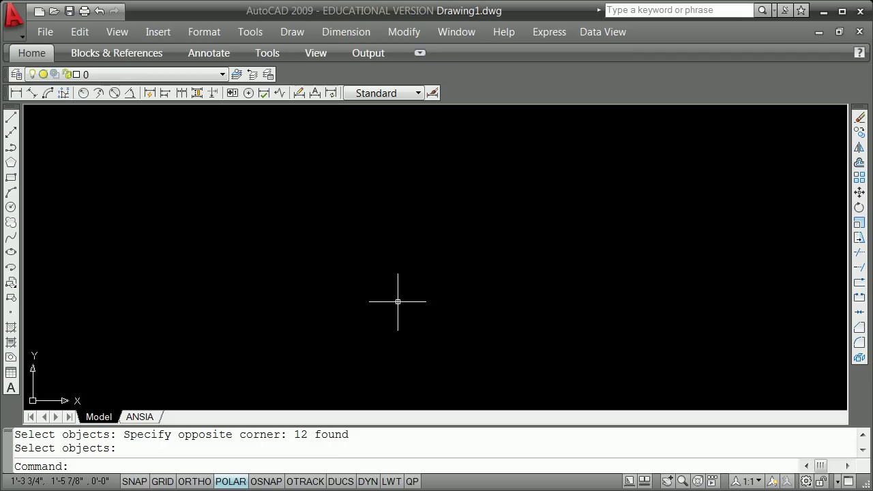
scroll(389, 298, "down", 2)
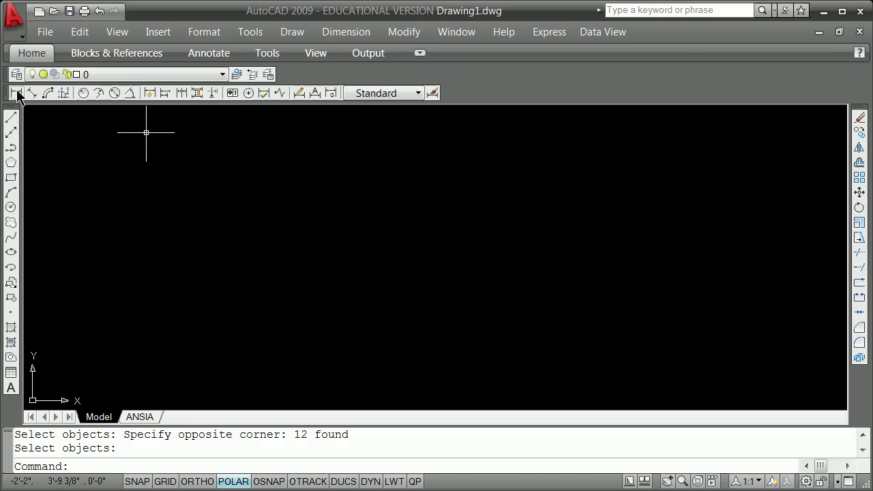
Save the drawing as basicblocks.dwg in AutoCAD 2004/LT2004 Drawing format.
left_click(44, 32)
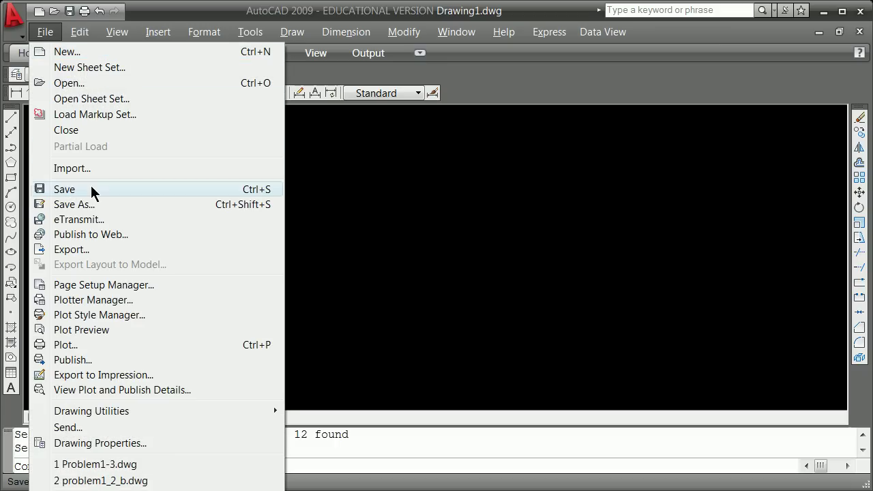
left_click(99, 204)
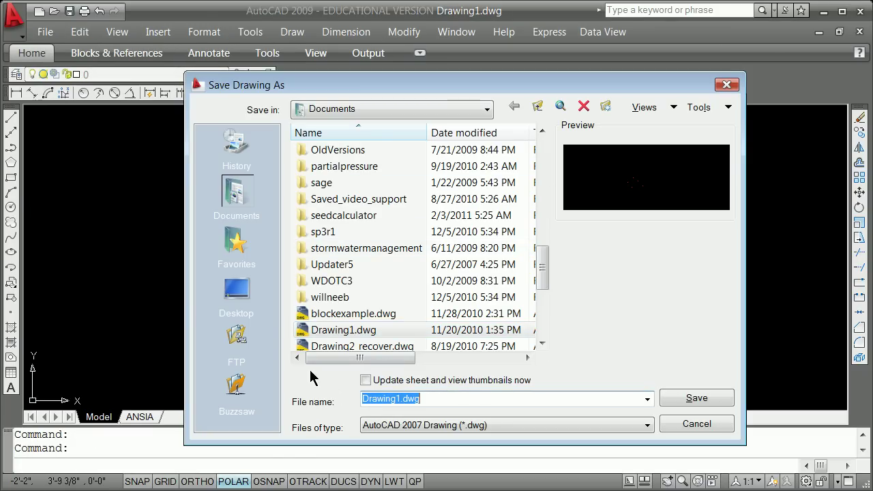
type("basicblocks")
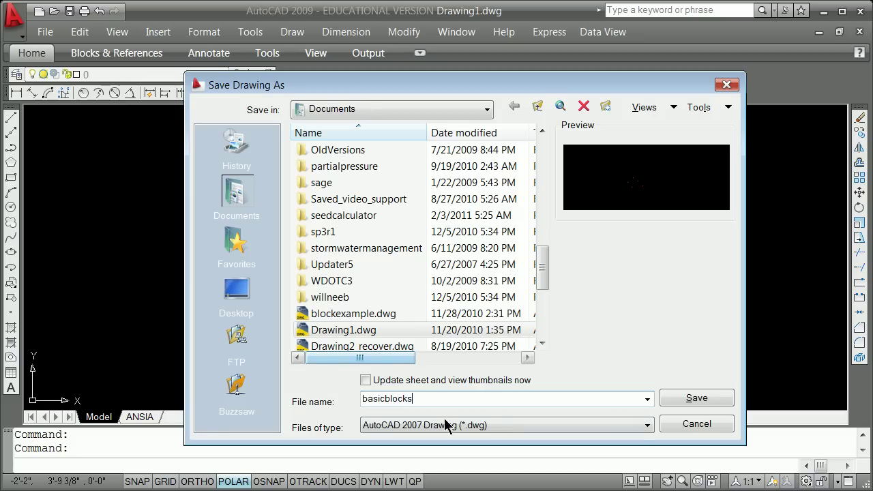
left_click(641, 427)
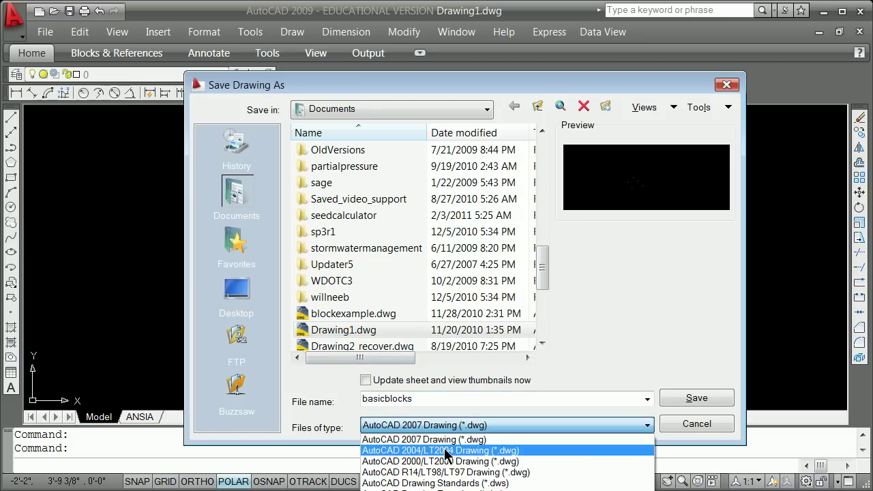
left_click(451, 451)
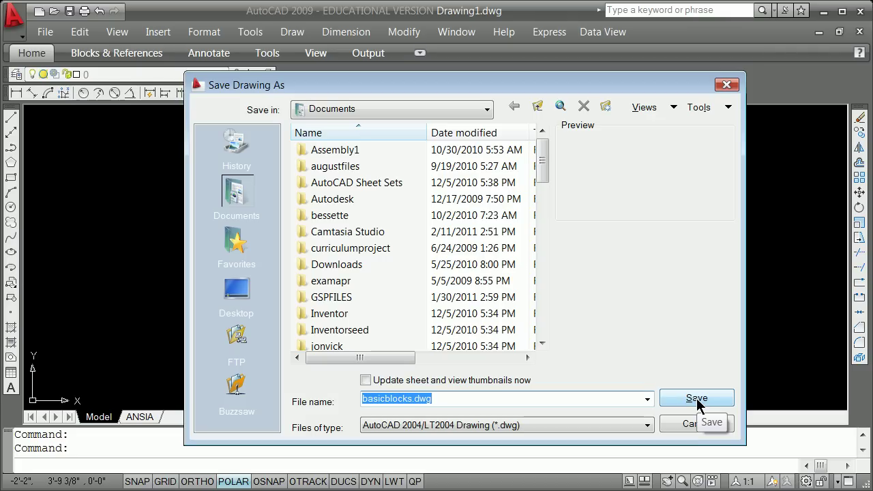
left_click(697, 399)
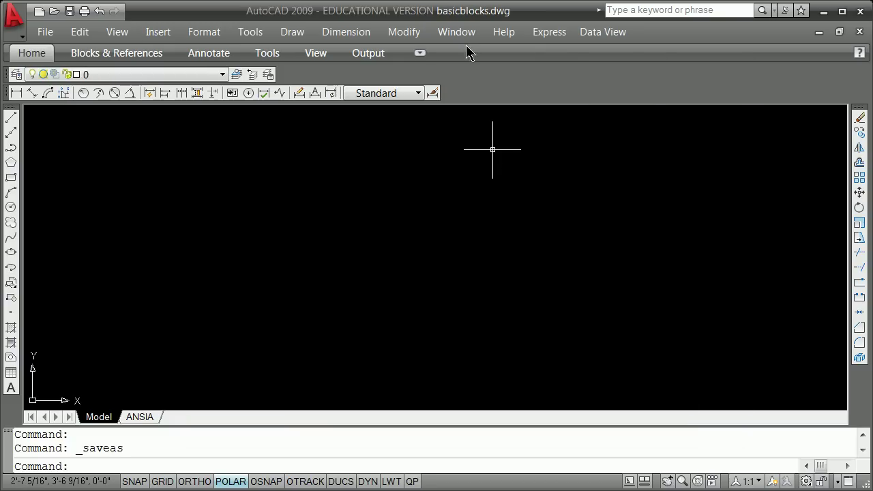
Reopen Save As and dismiss the dialog without saving.
left_click(45, 31)
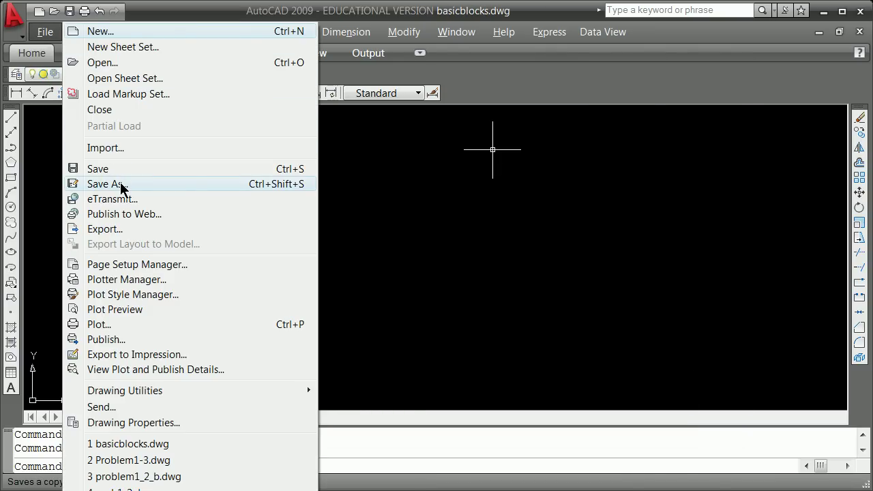
left_click(121, 184)
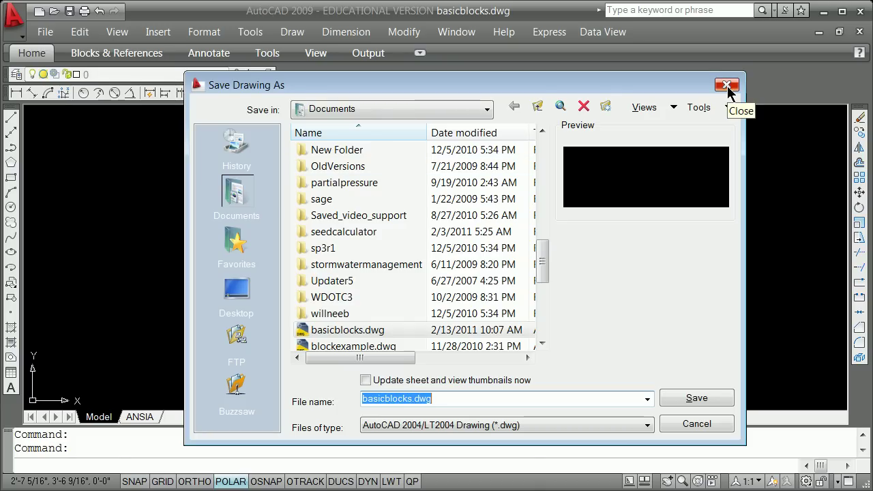
left_click(727, 86)
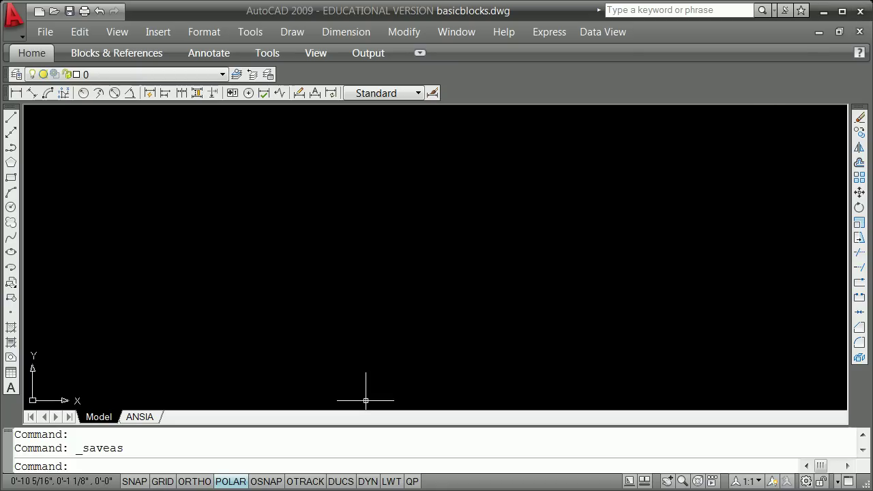
Close AutoCAD, launch Google SketchUp 7, and choose Remind Me Later on the update notice.
left_click(862, 13)
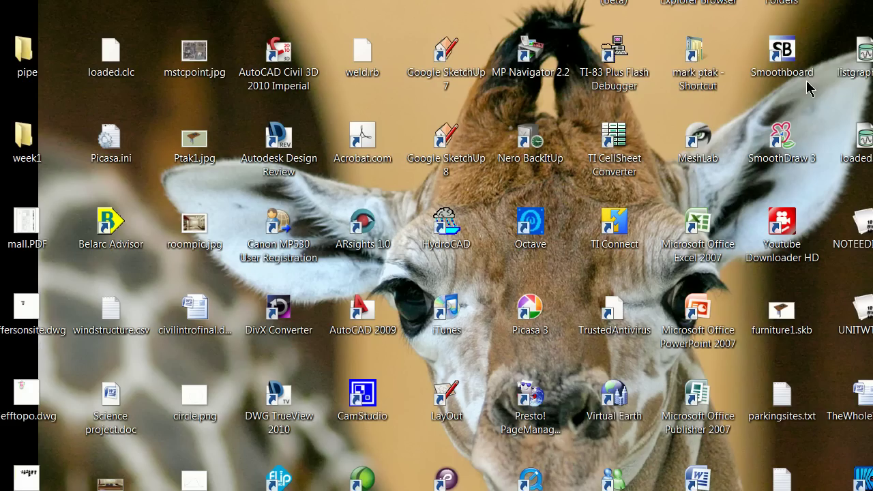
double_click(443, 54)
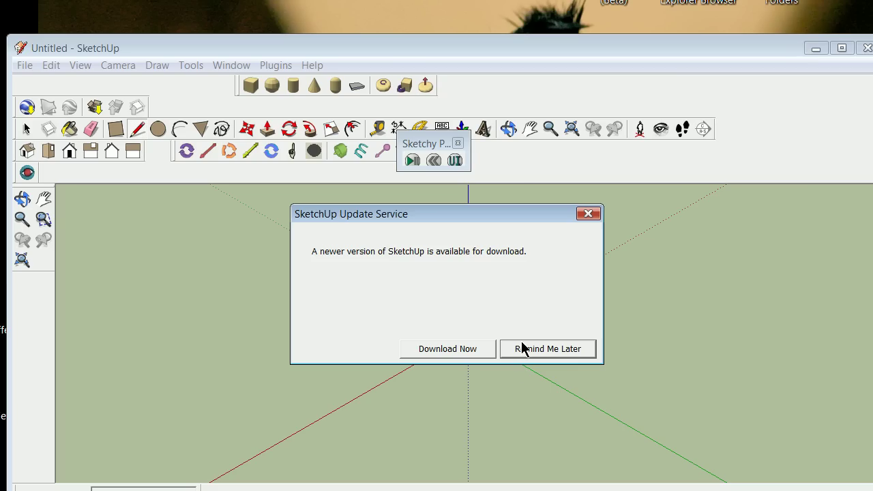
left_click(522, 349)
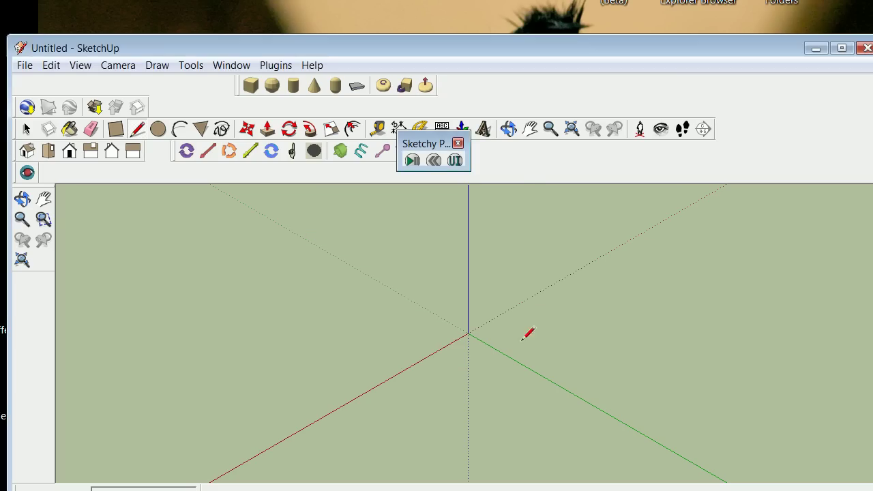
Open File > Import, check the file type list, then cancel the import.
left_click(28, 66)
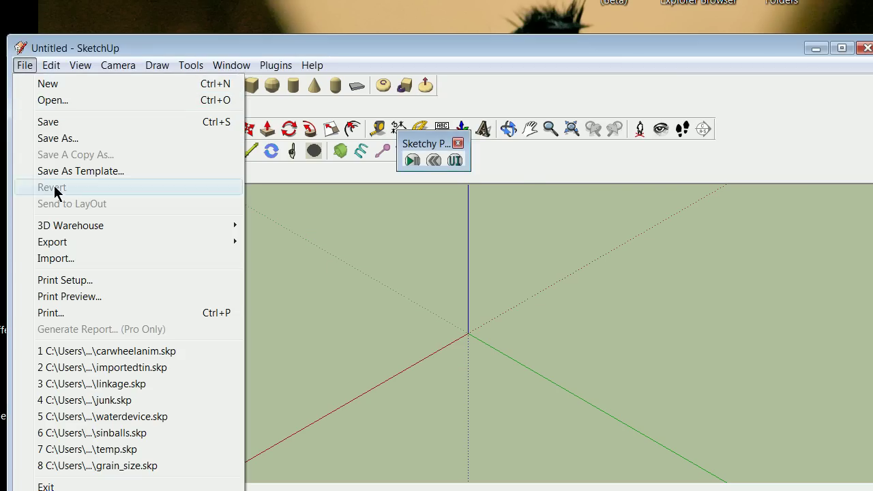
left_click(62, 258)
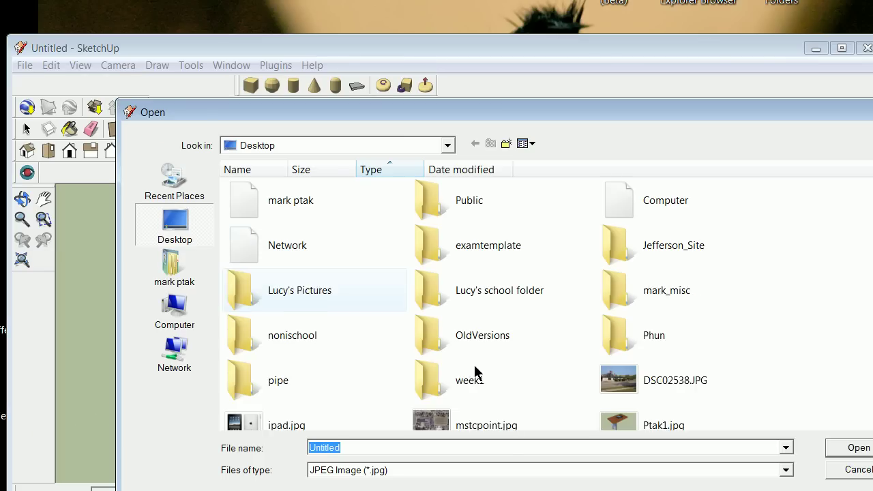
left_click(786, 470)
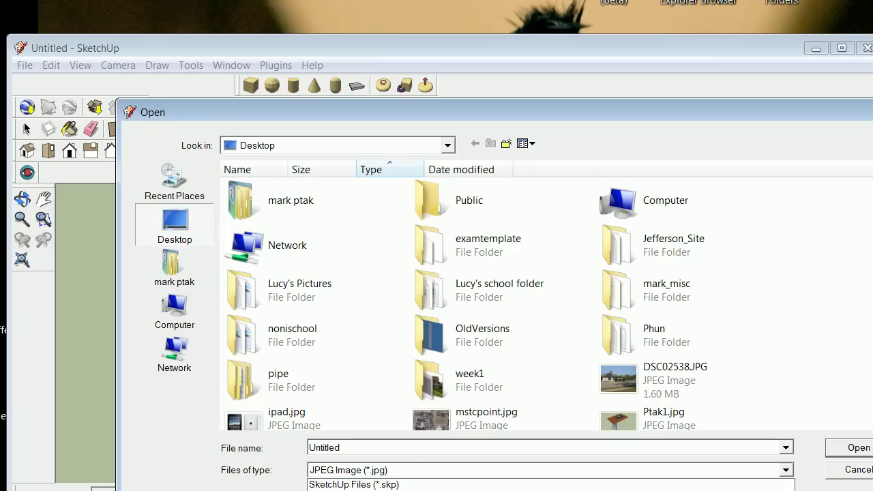
left_click(853, 469)
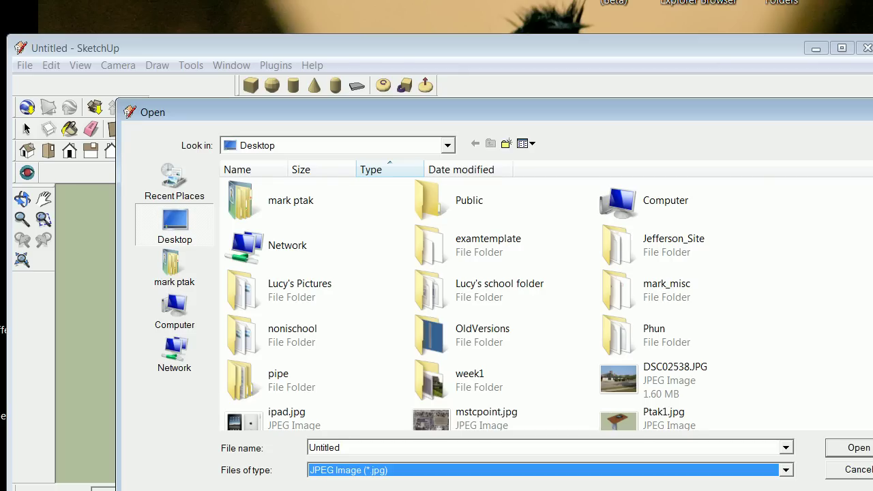
left_click(855, 471)
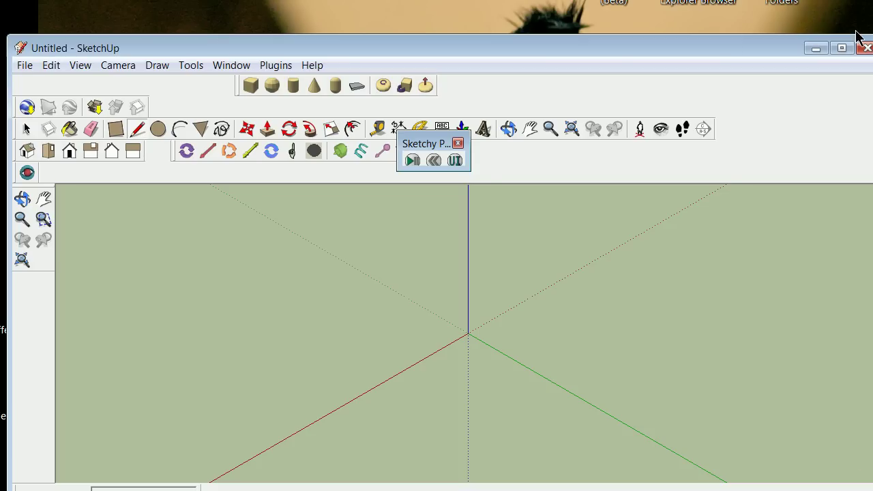
left_click(865, 48)
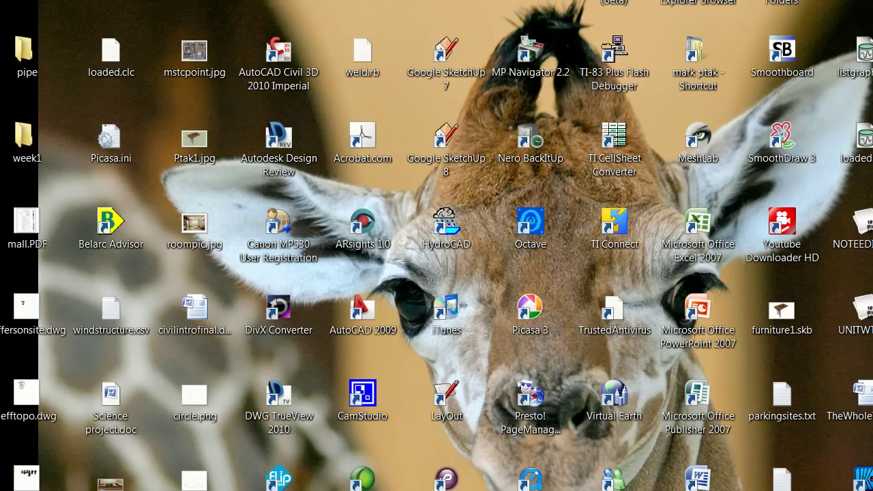
double_click(450, 149)
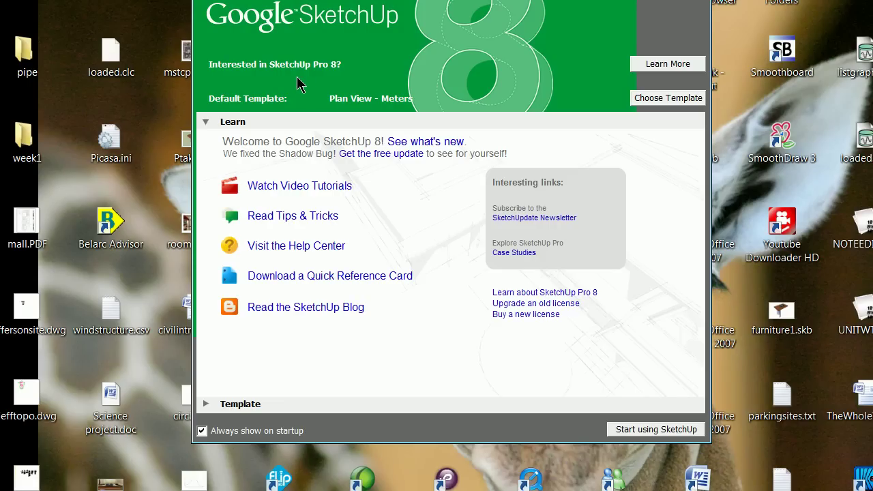
left_click(656, 429)
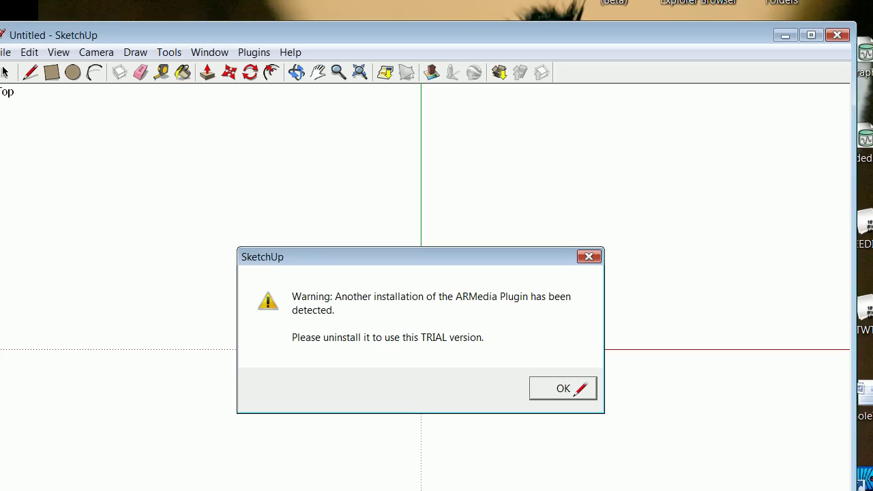
key("Return")
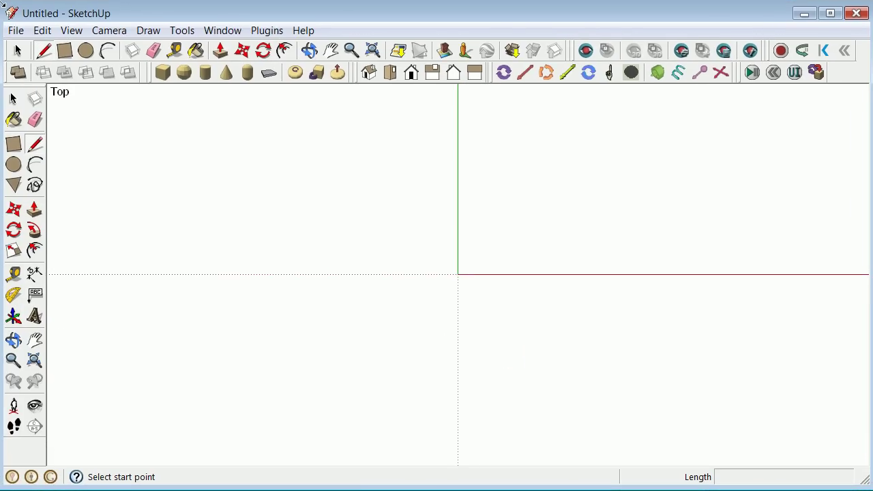
left_click(16, 30)
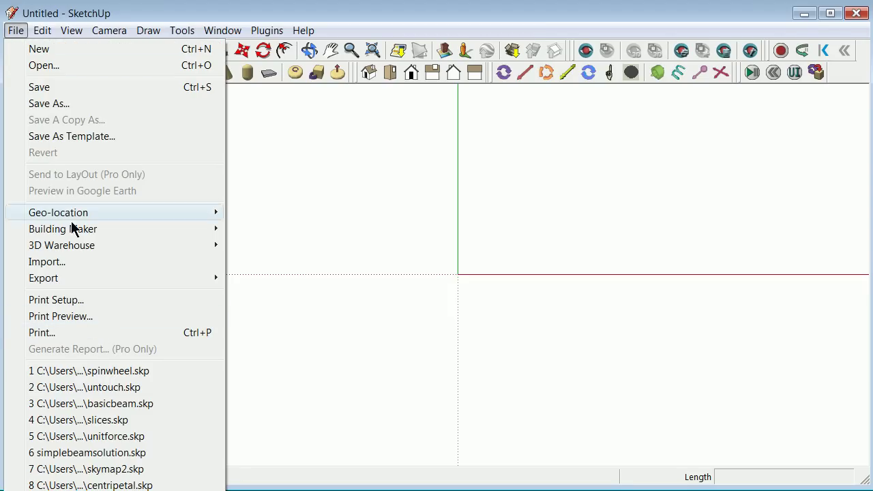
left_click(79, 263)
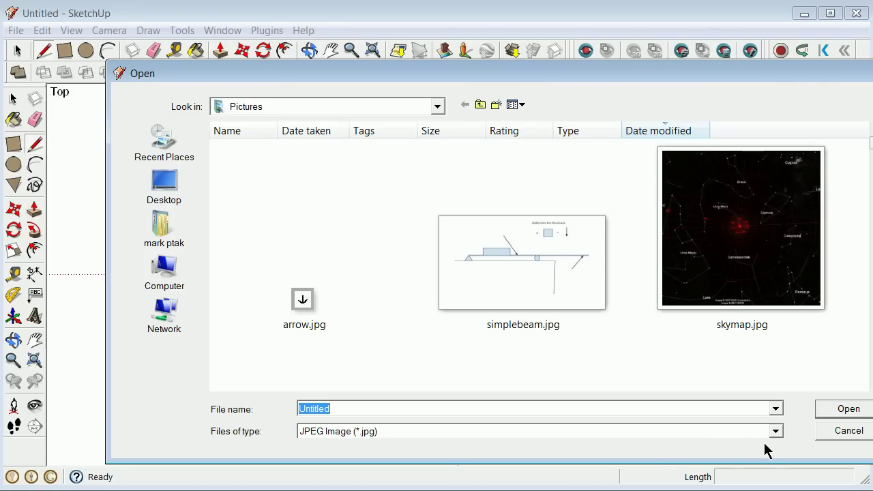
left_click(775, 432)
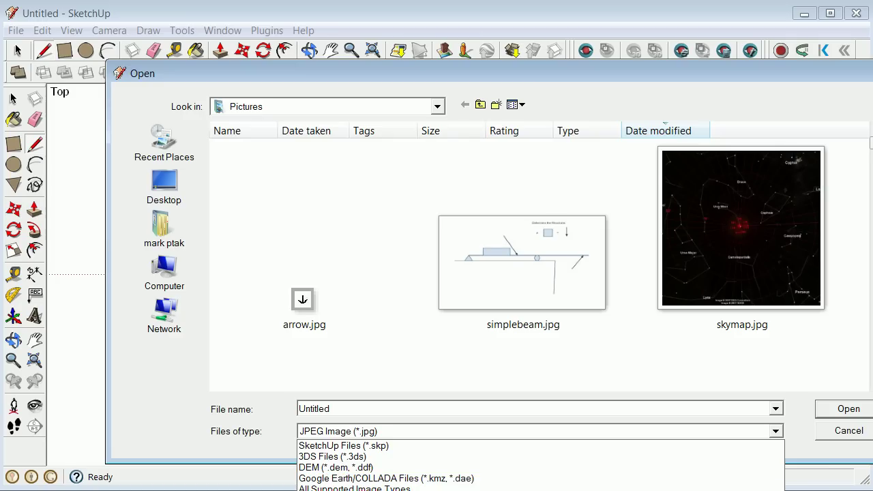
left_click(846, 432)
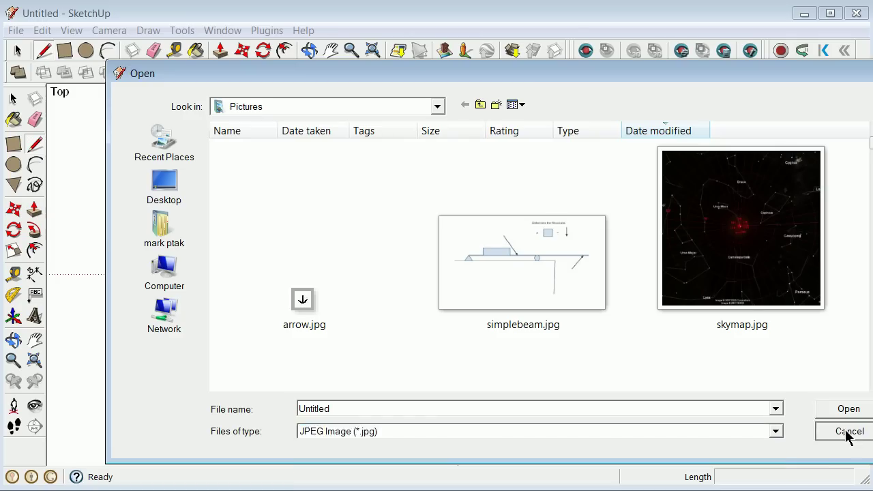
left_click(849, 431)
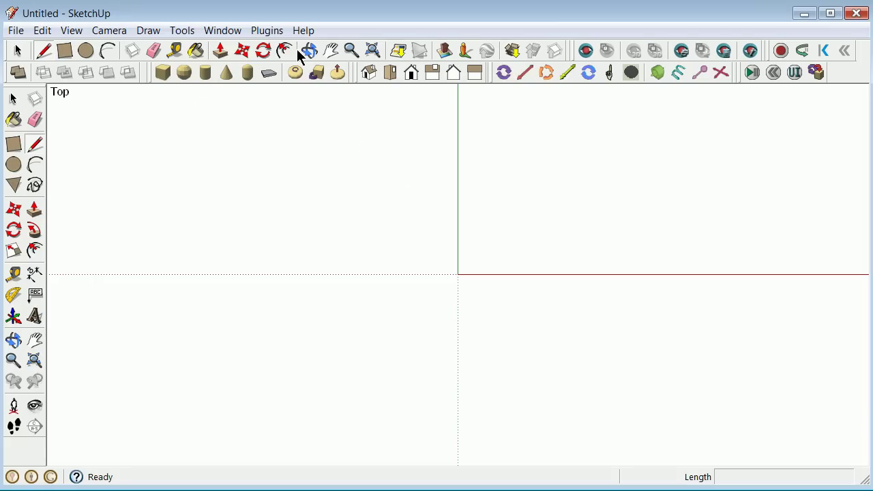
In Model Info > Units, set the length format to Architectural and close the dialog.
left_click(232, 32)
left_click(225, 66)
left_click(222, 117)
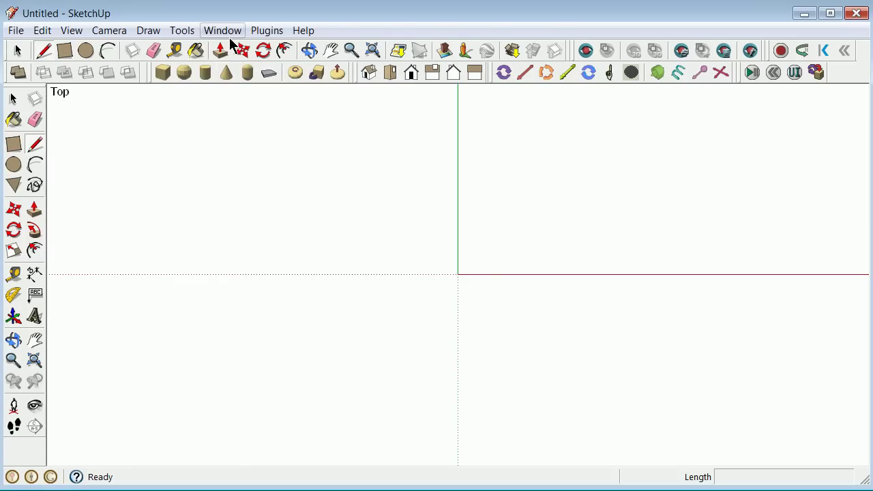
left_click(228, 31)
left_click(240, 49)
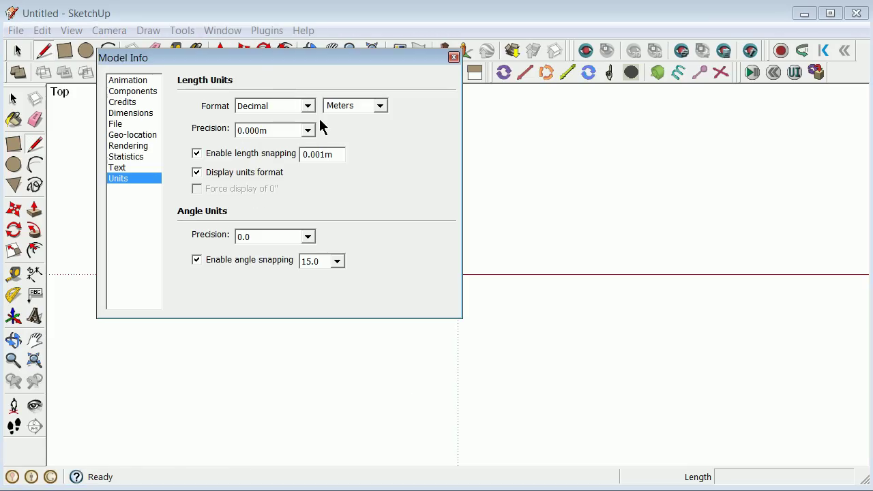
left_click(308, 107)
left_click(271, 123)
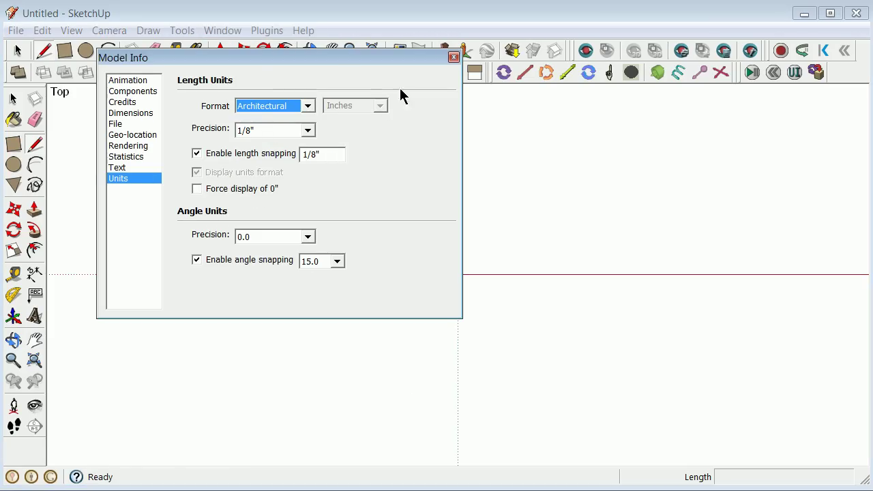
left_click(455, 58)
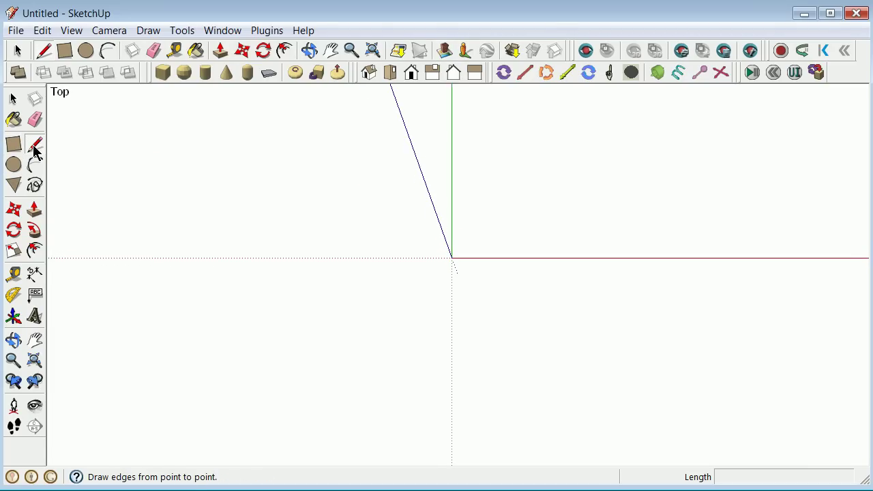
From the origin, draw edges of 12", 1", 5.5", 10", 5.5" and 1" with the Line tool.
left_click(33, 145)
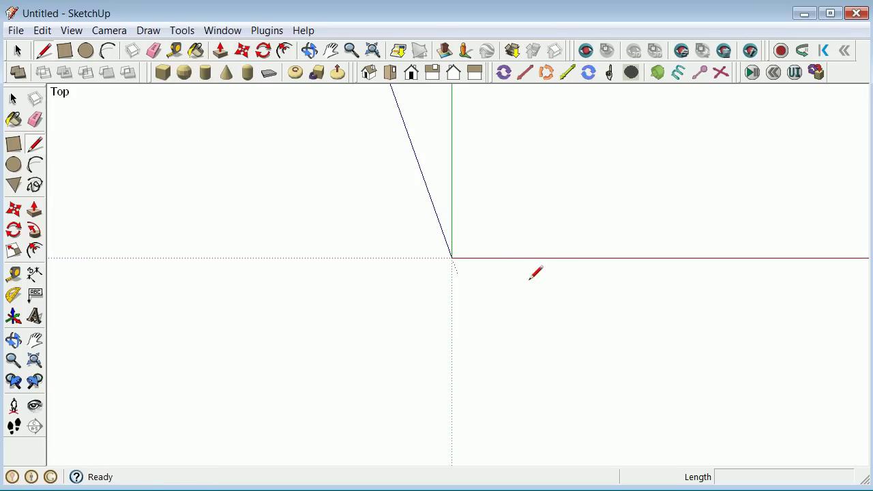
left_click(451, 258)
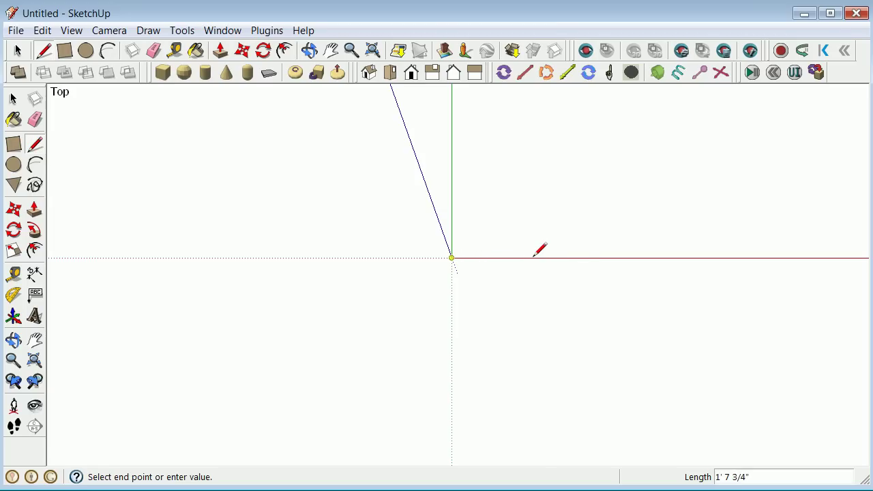
type("12\"")
key("Return")
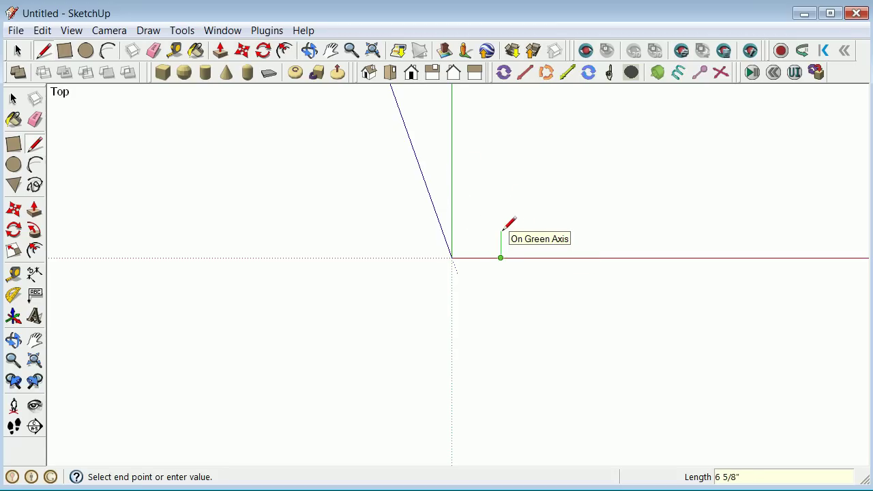
type("1")
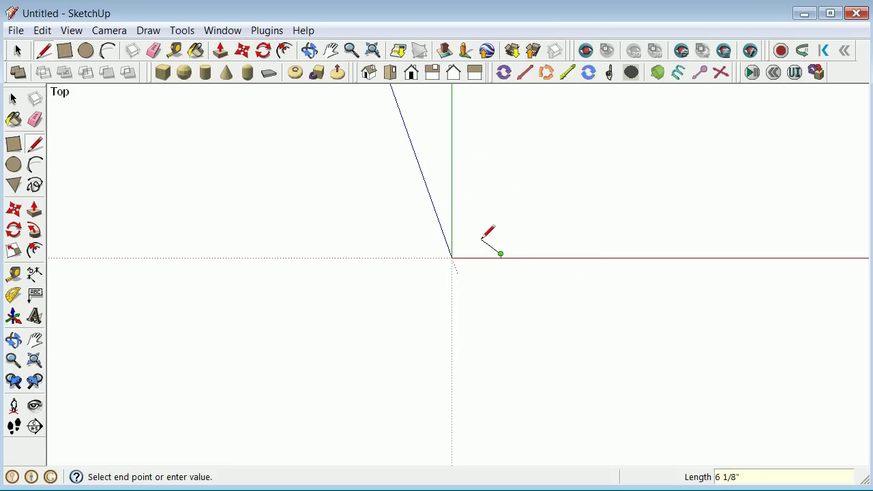
scroll(483, 244, "up", 3)
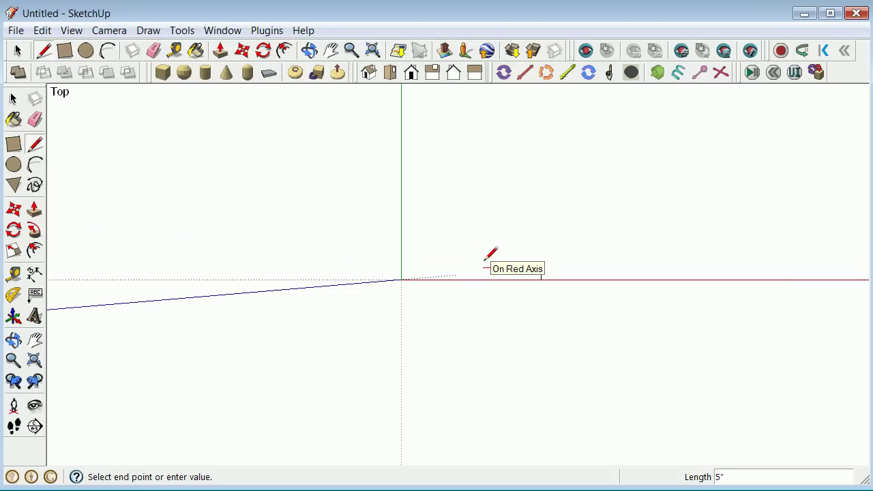
type("5")
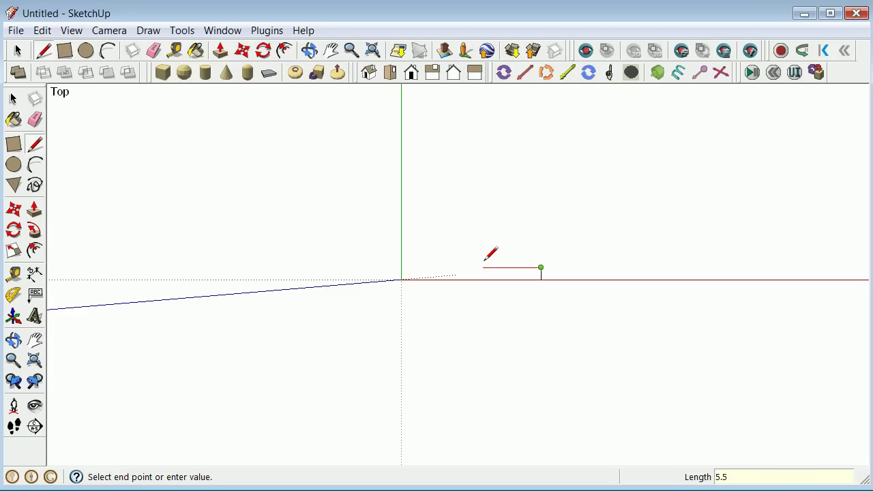
type(".5\"")
key("Return")
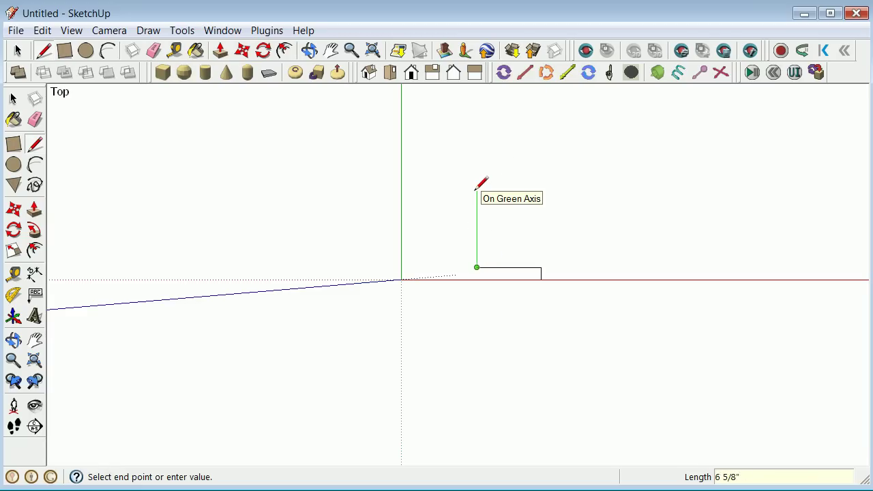
type("10")
key("Return")
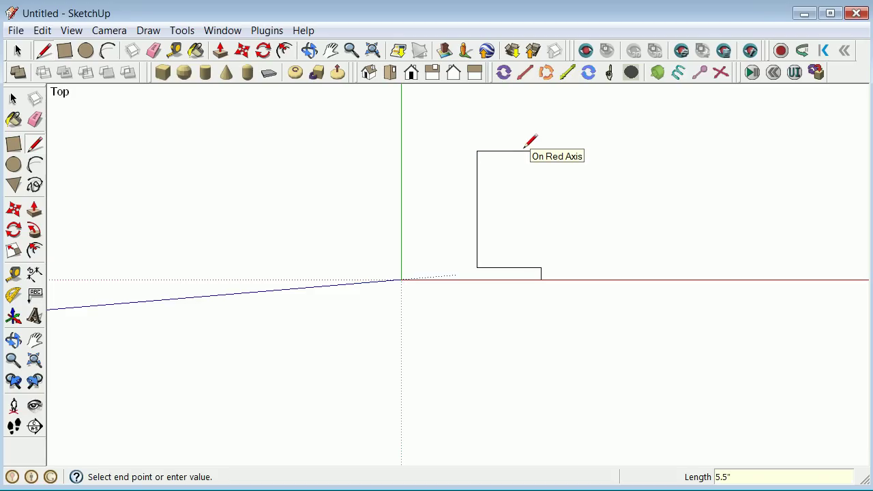
key("Return")
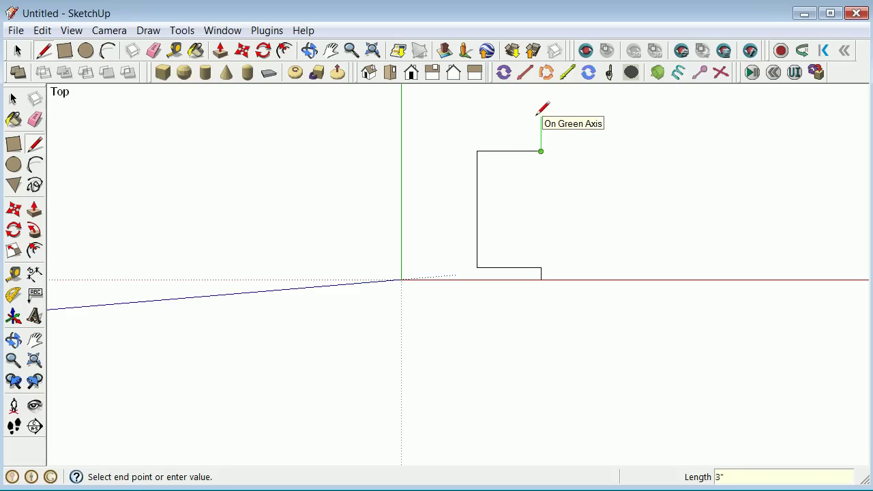
key("Return")
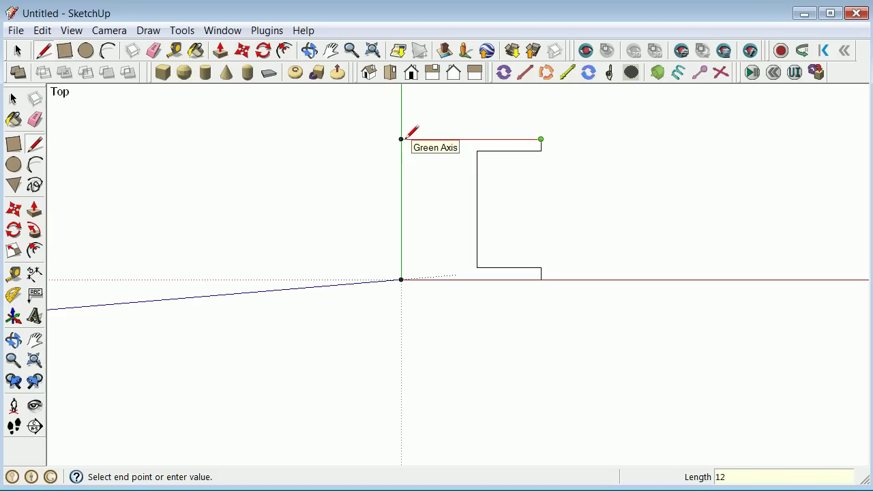
Finish the outline with 12", 1", 5.5", 10", 5.5" edges, closing at the origin to form a face.
type("12")
key("Return")
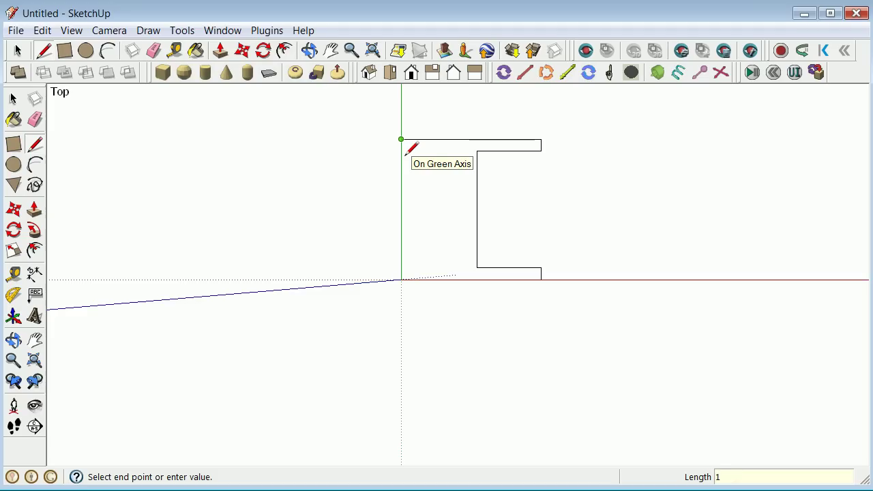
type("1")
key("Return")
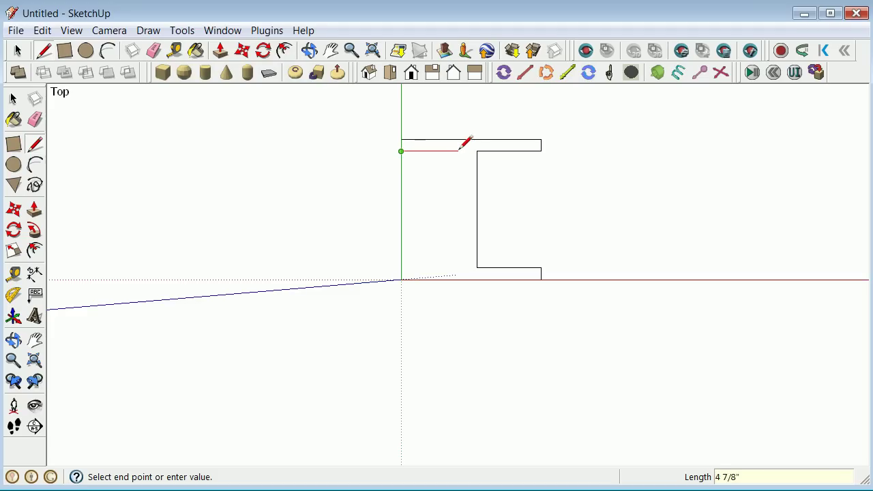
type("5.5")
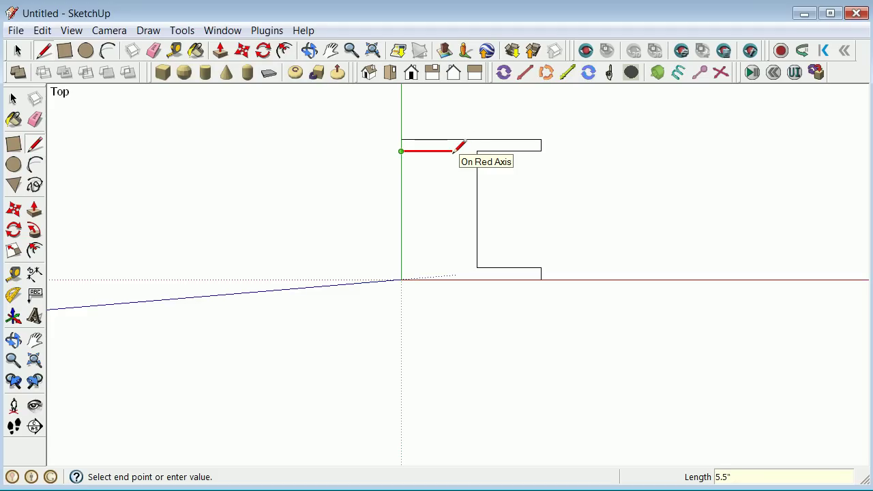
key("Return")
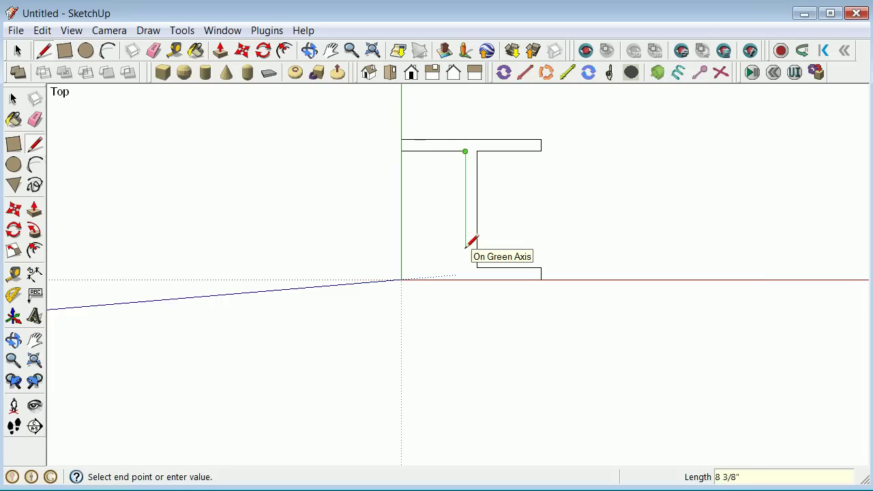
type("10")
key("Return")
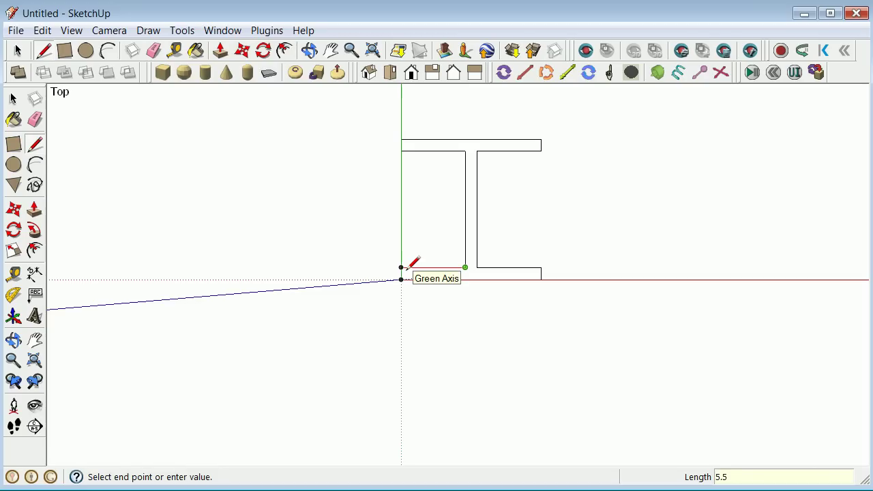
key("Return")
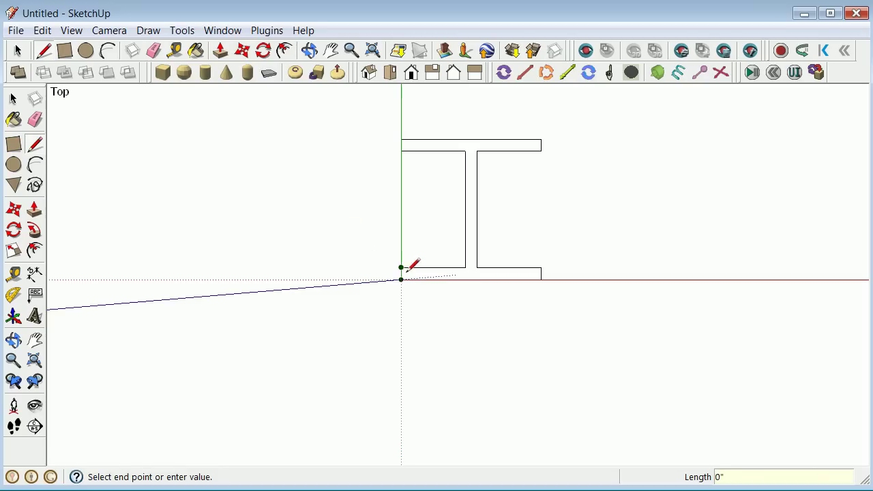
left_click(408, 278)
left_click(13, 99)
Draw a line across the I-beam web at mid-height, then window-select the whole cross-section.
mouse_move(427, 181)
middle_mouse_down()
mouse_move(370, 185)
mouse_move(412, 183)
middle_mouse_up()
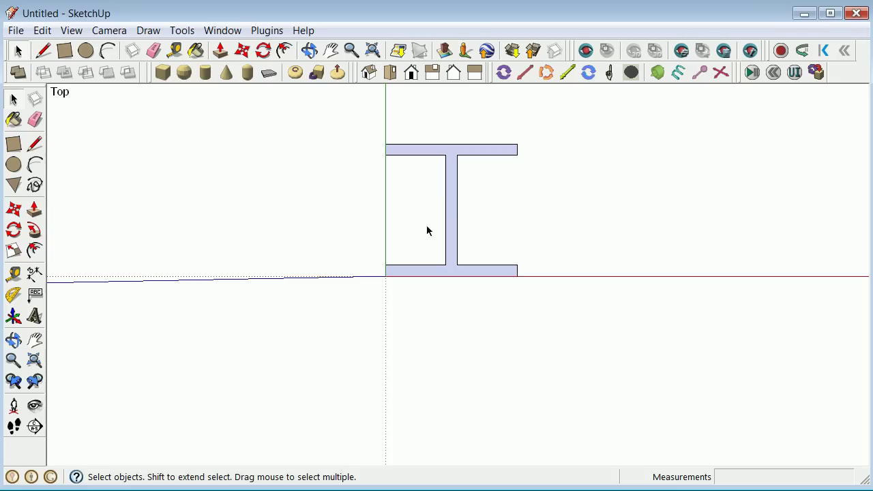
left_click(14, 340)
left_click_drag(372, 292, 470, 251)
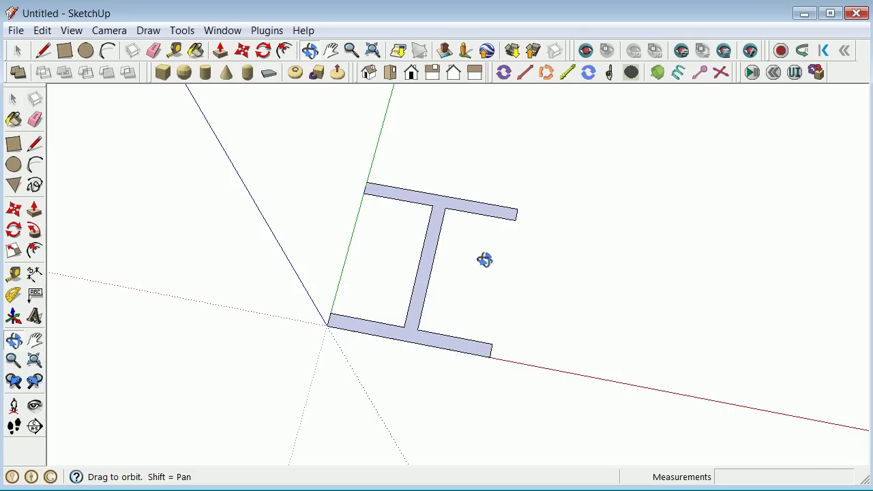
left_click(35, 143)
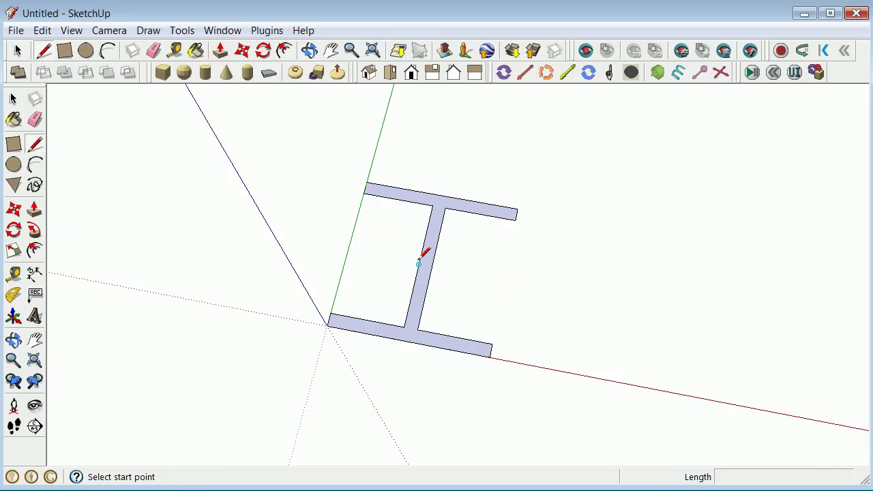
left_click(418, 264)
left_click(432, 266)
left_click(13, 101)
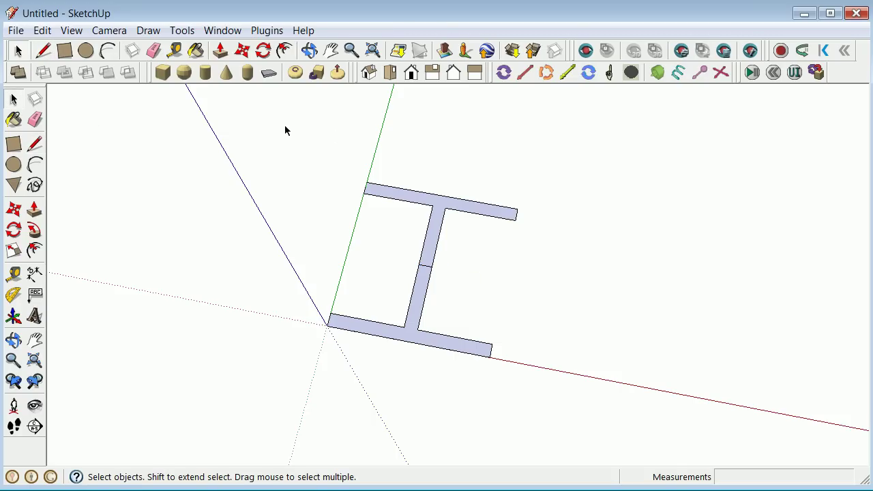
left_click_drag(282, 128, 542, 394)
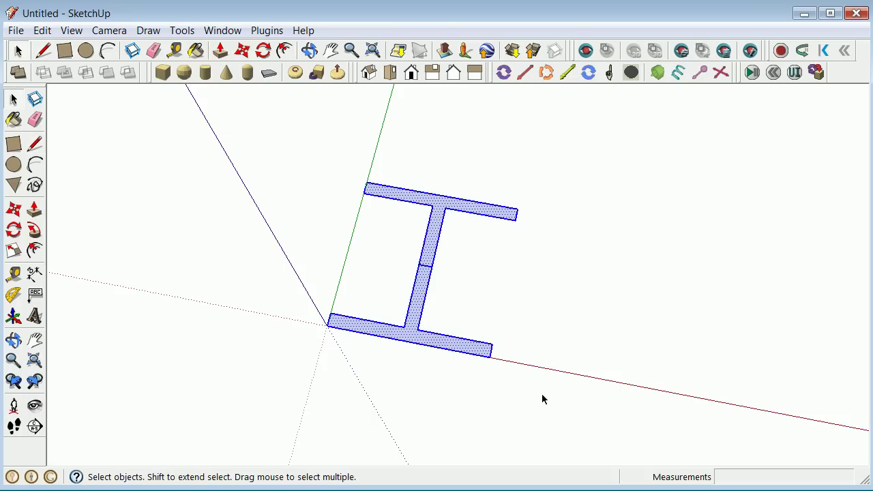
Make the I-section a component named flatwshape, with its axes origin at the web's midpoint.
right_click(483, 352)
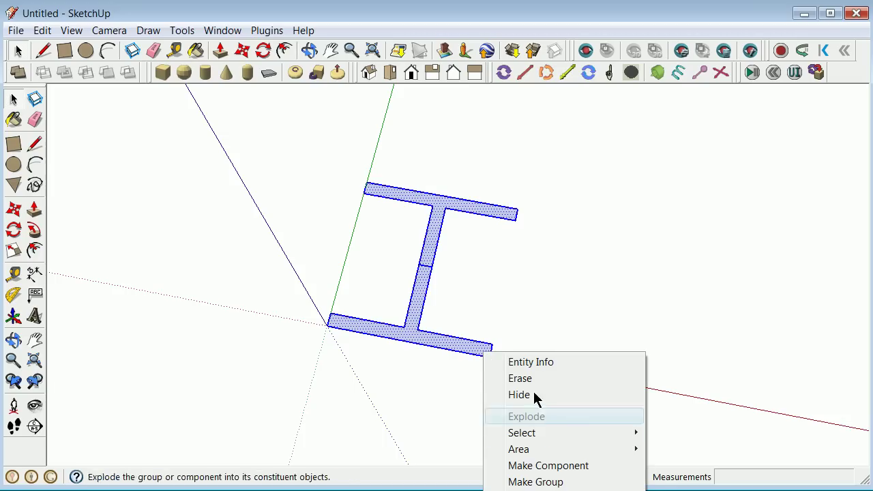
left_click(576, 468)
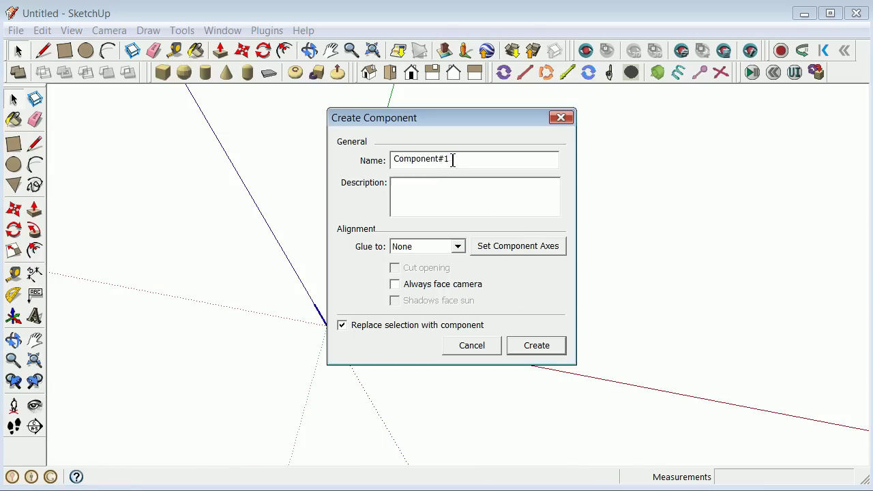
type("FW")
type("atwshape")
left_click(401, 193)
left_click(486, 245)
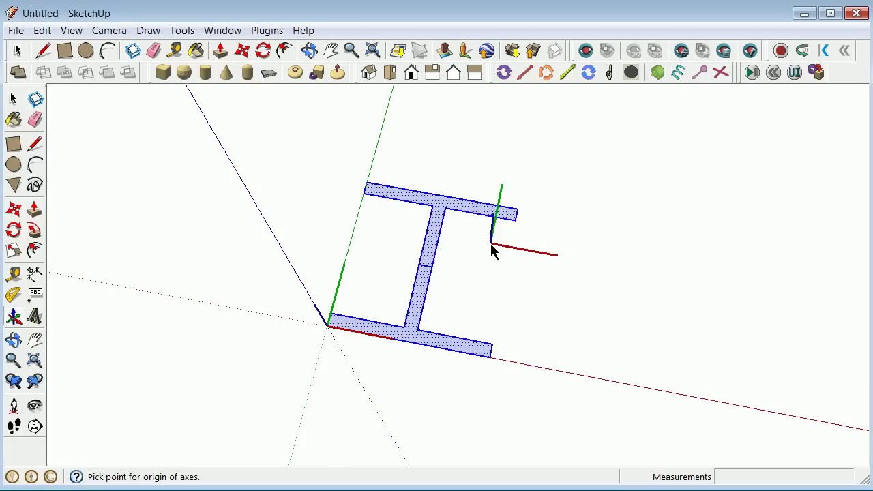
scroll(437, 273, "up", 3)
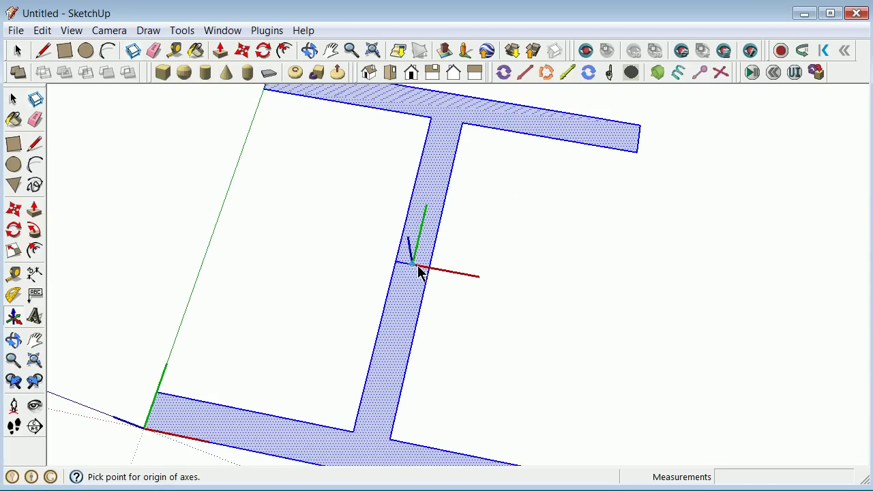
left_click(418, 267)
left_click(461, 282)
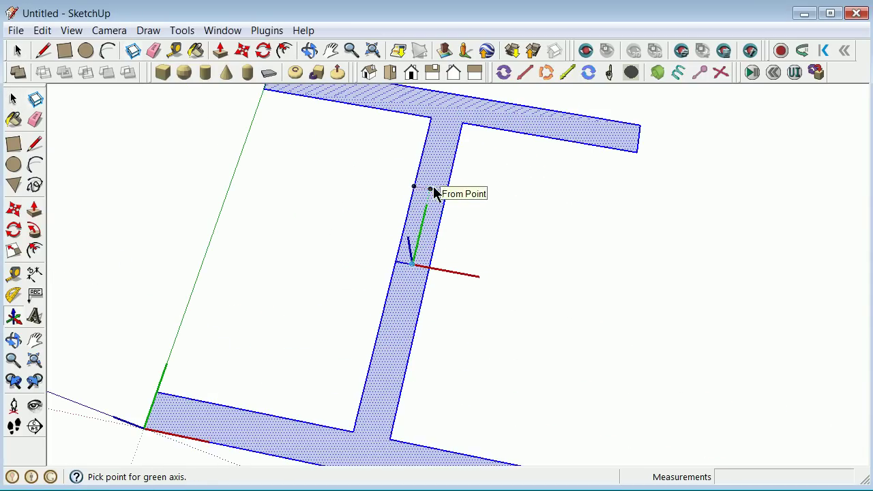
left_click(432, 187)
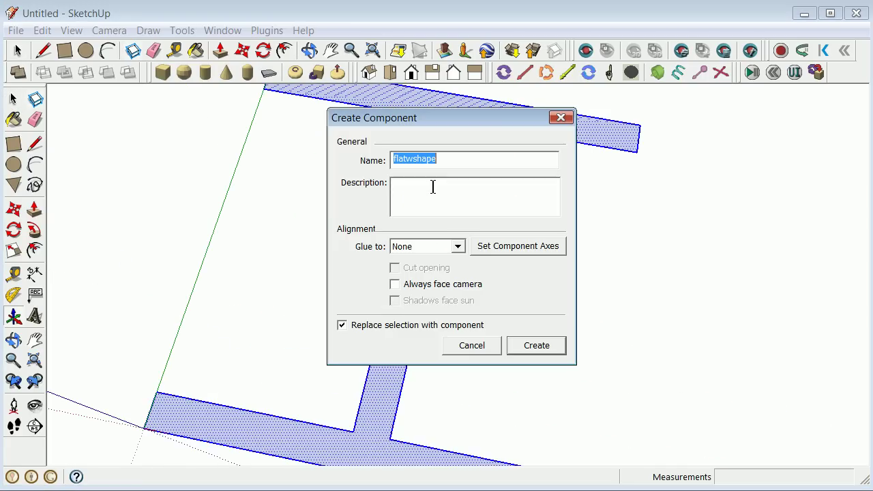
left_click(529, 345)
scroll(370, 251, "down", 5)
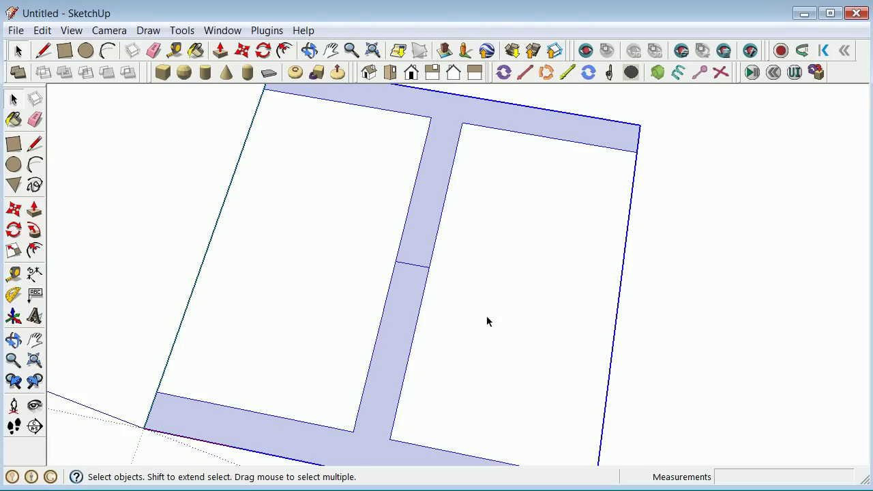
Open the flatwshape component and delete the edge at its origin.
left_click(221, 220)
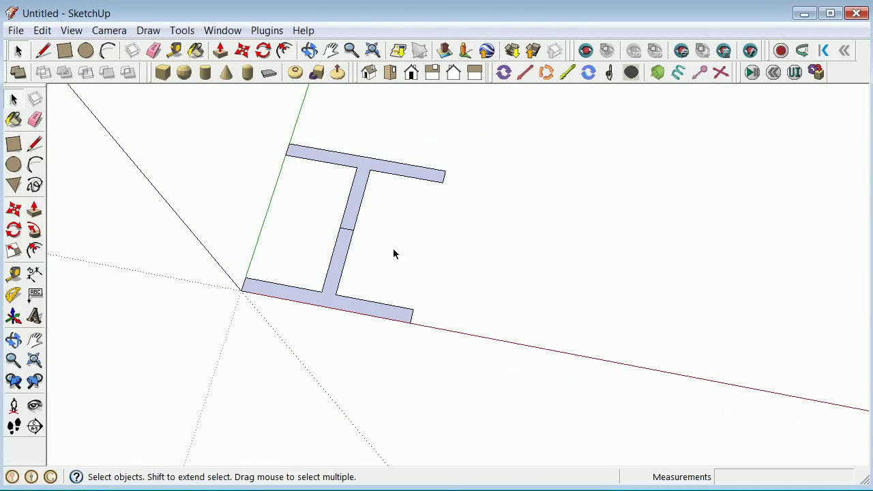
double_click(349, 249)
scroll(343, 240, "up", 5)
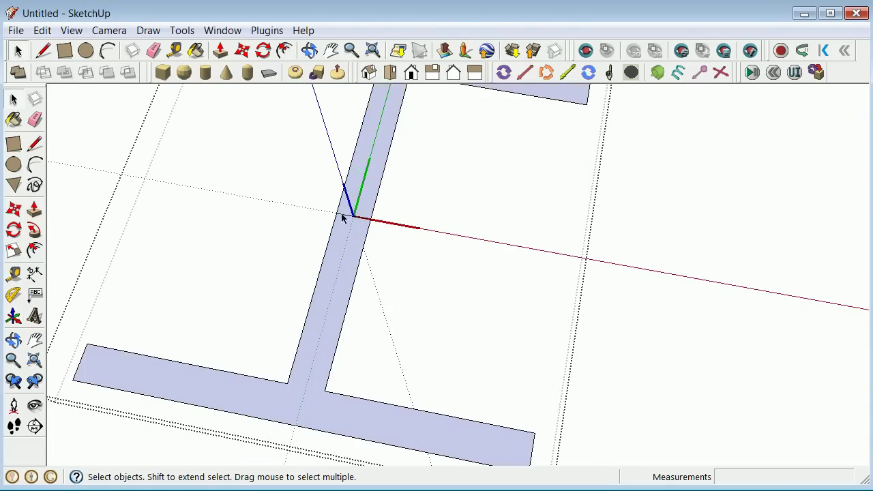
right_click(346, 219)
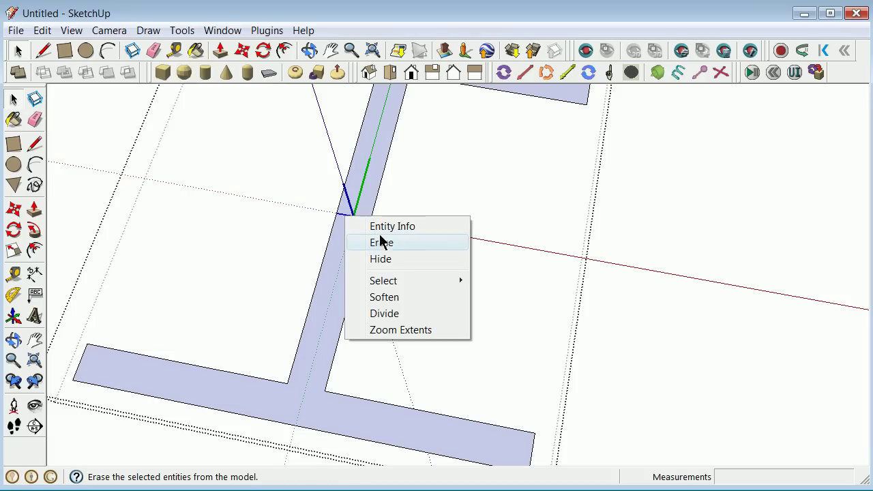
left_click(391, 242)
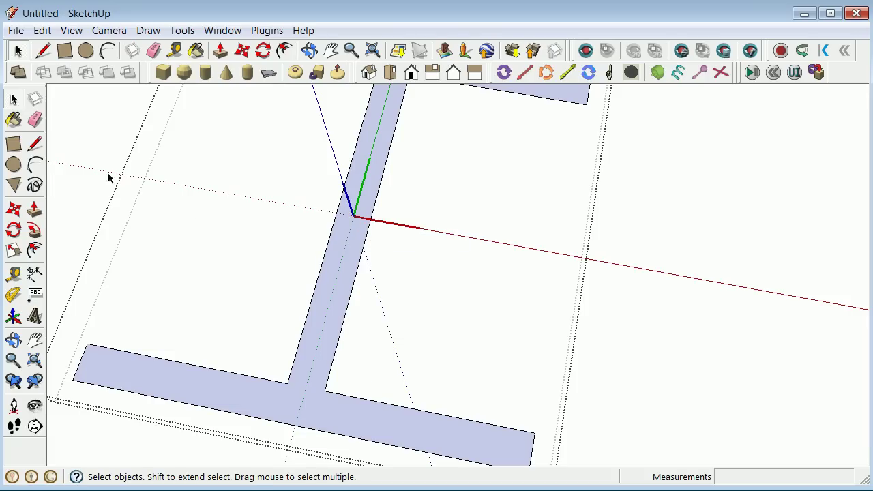
scroll(81, 177, "down", 5)
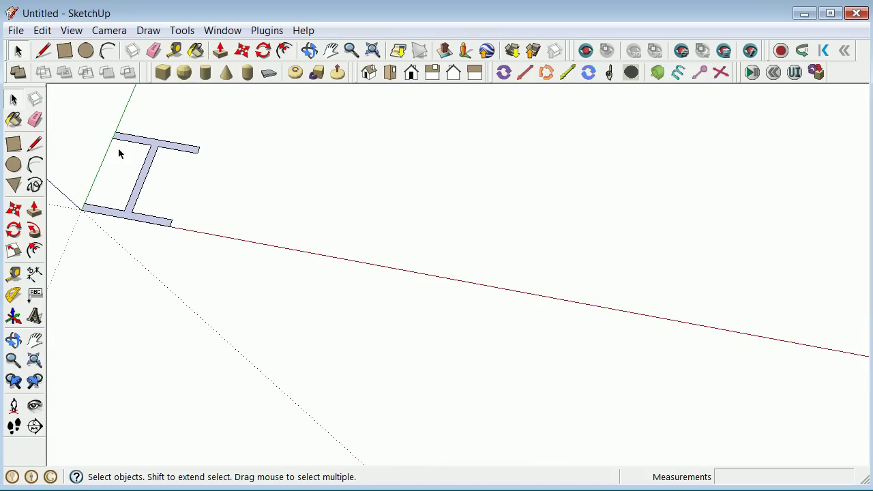
scroll(166, 173, "down", 2)
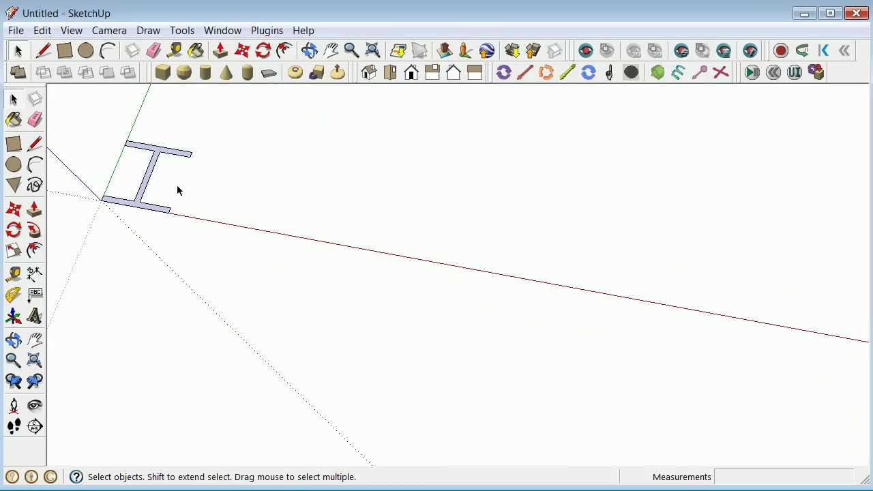
Select the flatwshape section and try a move, cancelling it.
left_click(143, 205)
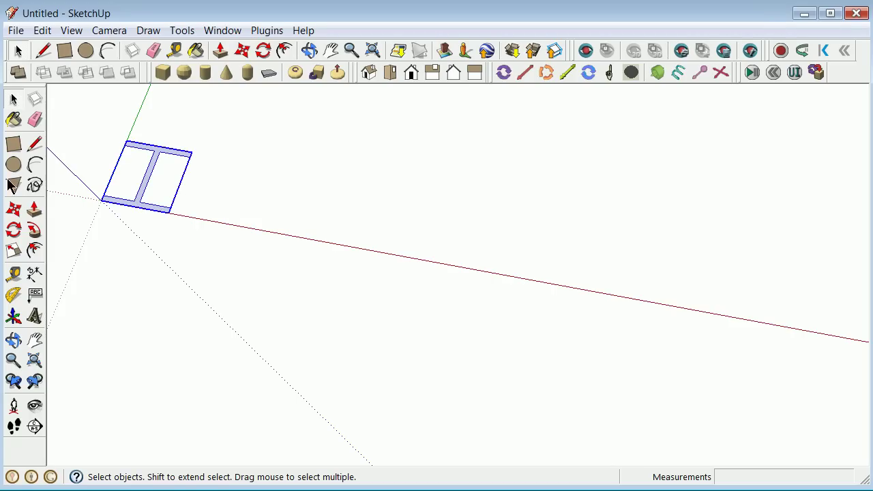
left_click(14, 208)
left_click(238, 210)
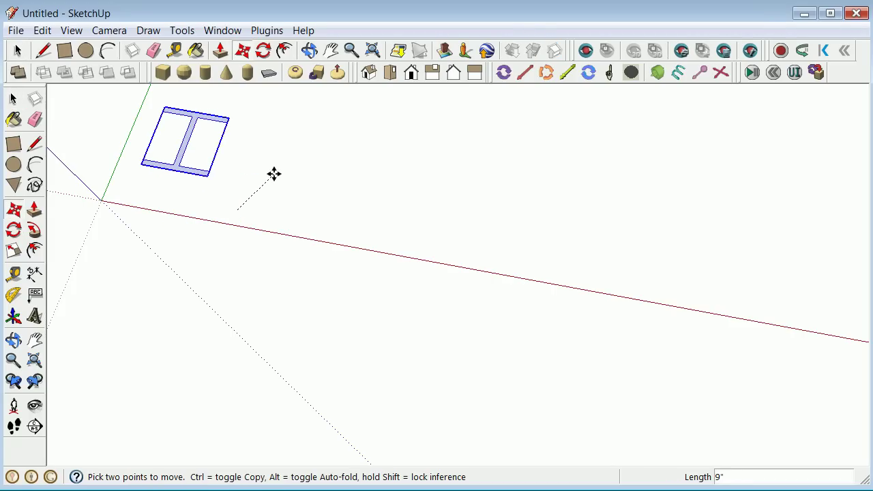
key("Escape")
left_click(17, 50)
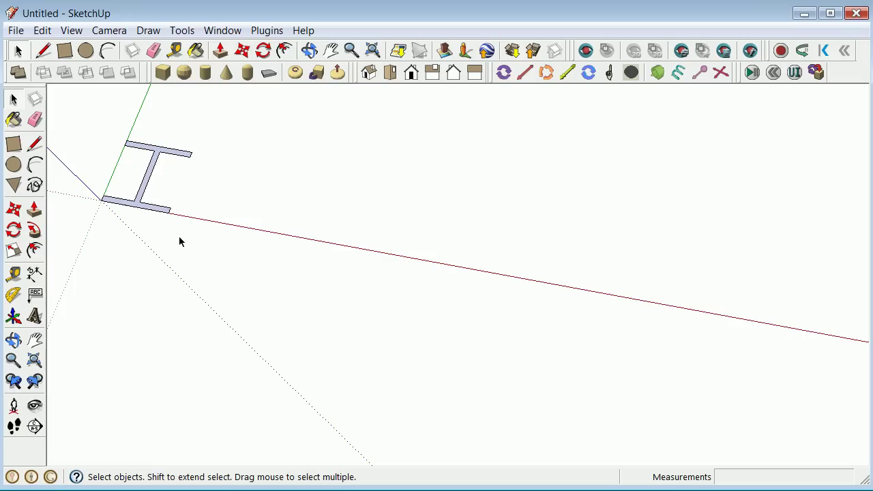
double_click(137, 208)
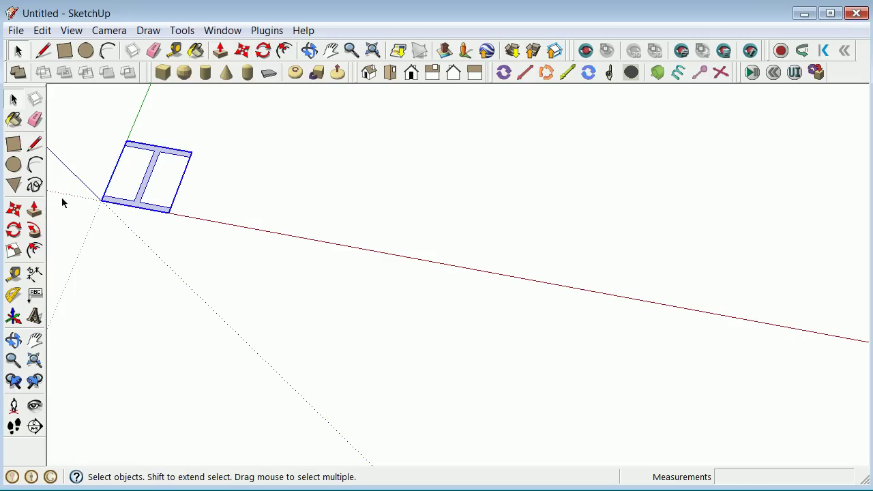
left_click(14, 212)
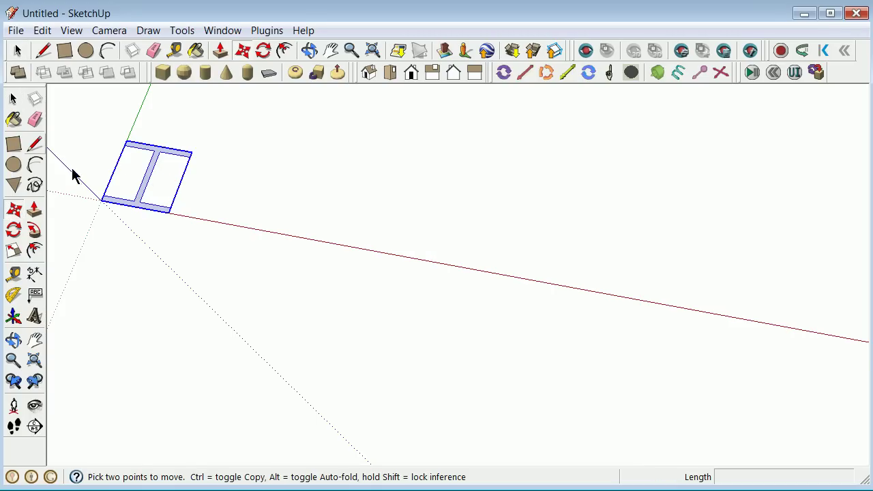
left_click(14, 101)
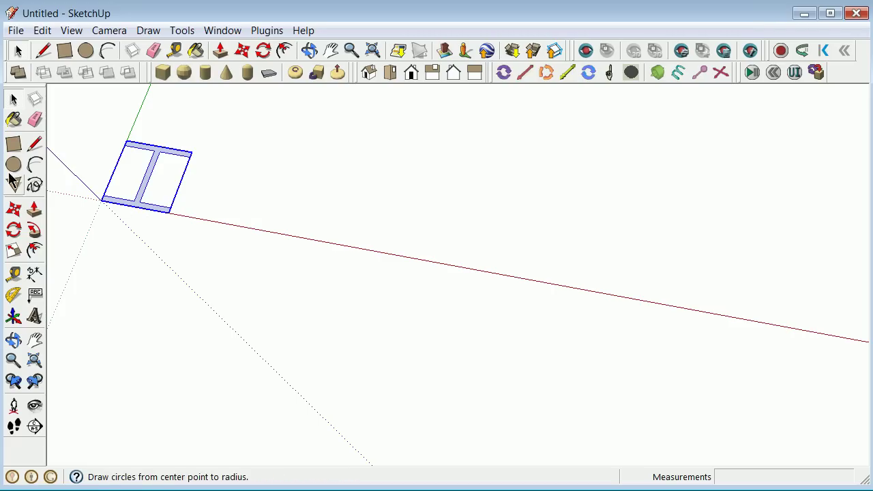
Copy the flatwshape section 1' 9 1/8" along the red axis and select the copy.
left_click(14, 212)
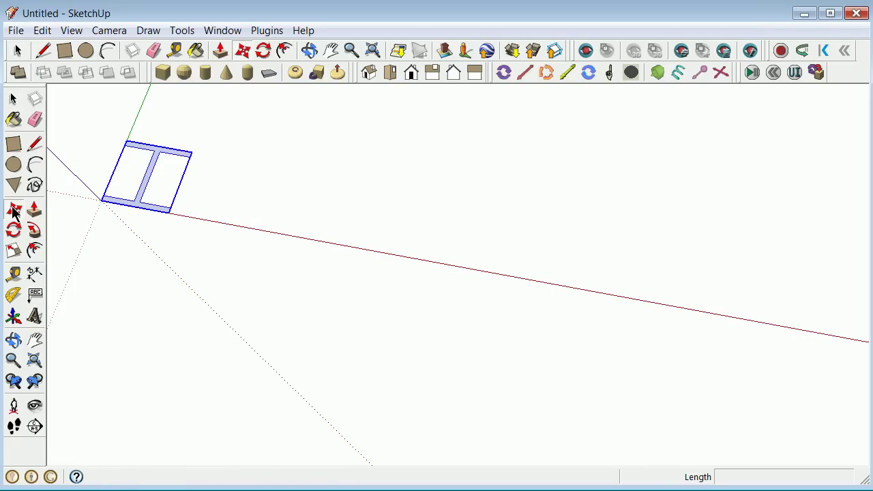
left_click(99, 214)
key("ctrl")
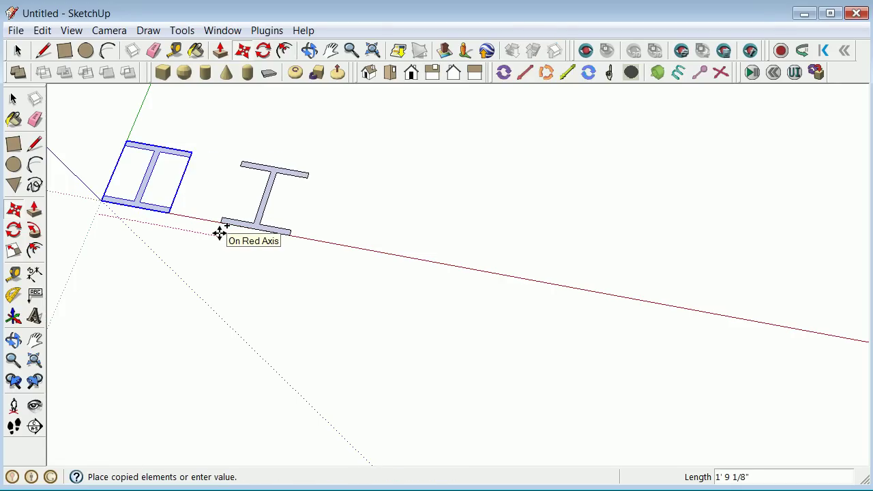
left_click(219, 233)
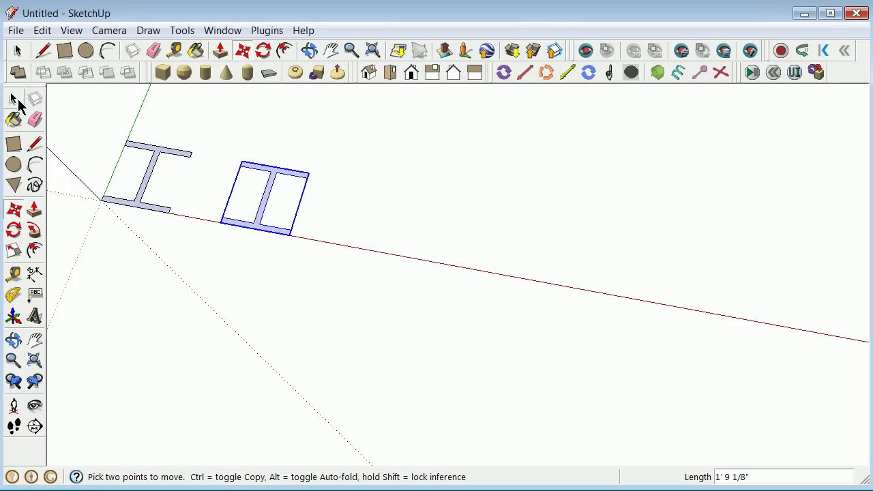
left_click(13, 99)
left_click(203, 271)
left_click(257, 230)
Explode the copied flatwshape section into plain geometry.
right_click(256, 228)
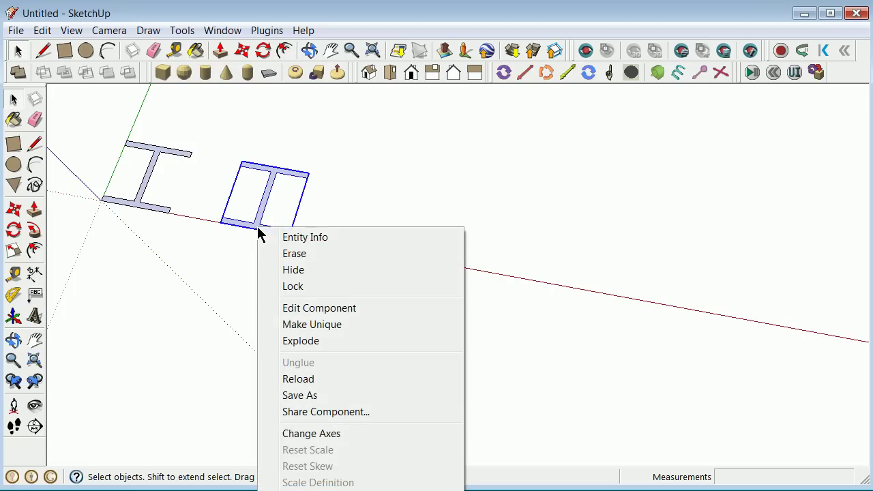
left_click(315, 341)
left_click(354, 230)
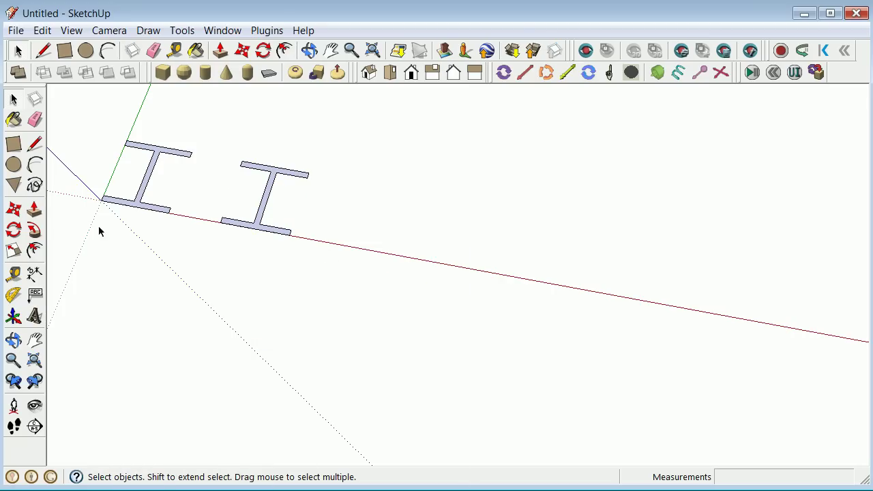
Push/pull the exploded I-shaped face to a 1 inch thickness.
left_click(34, 210)
left_click(256, 230)
left_click(251, 224)
type("1")
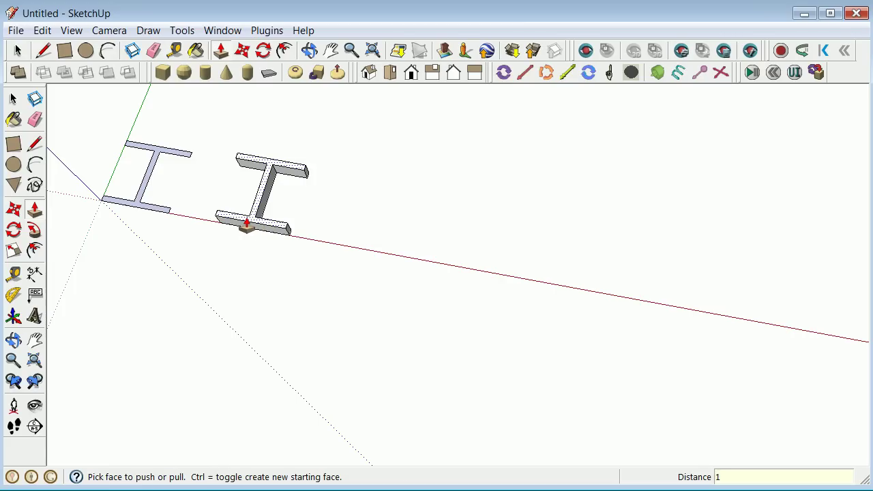
left_click(247, 224)
left_click(244, 167)
scroll(245, 168, "up", 3)
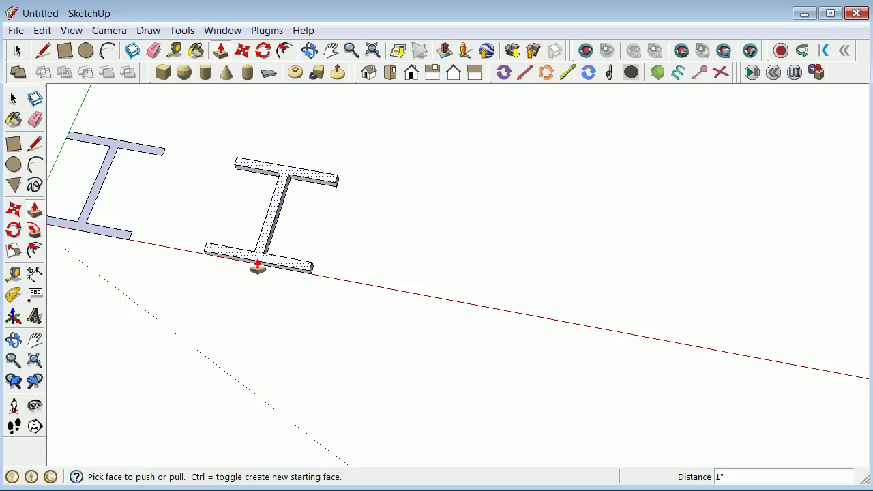
scroll(260, 270, "up", 2)
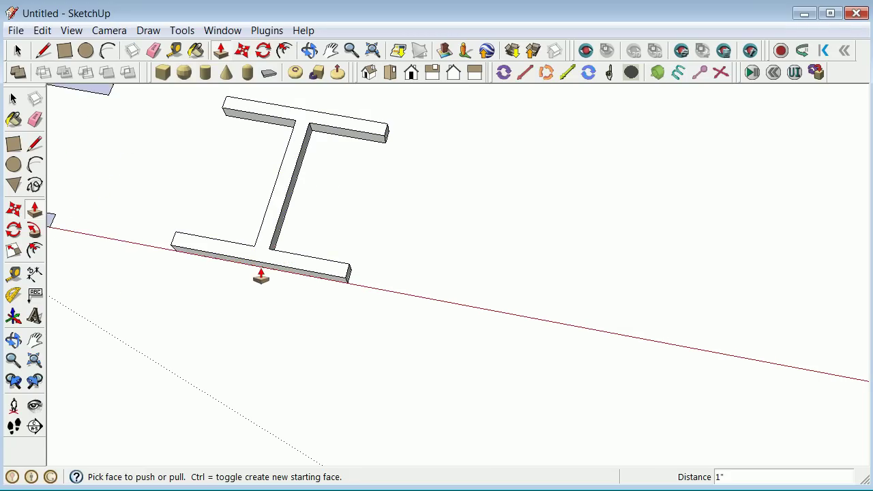
scroll(260, 275, "down", 1)
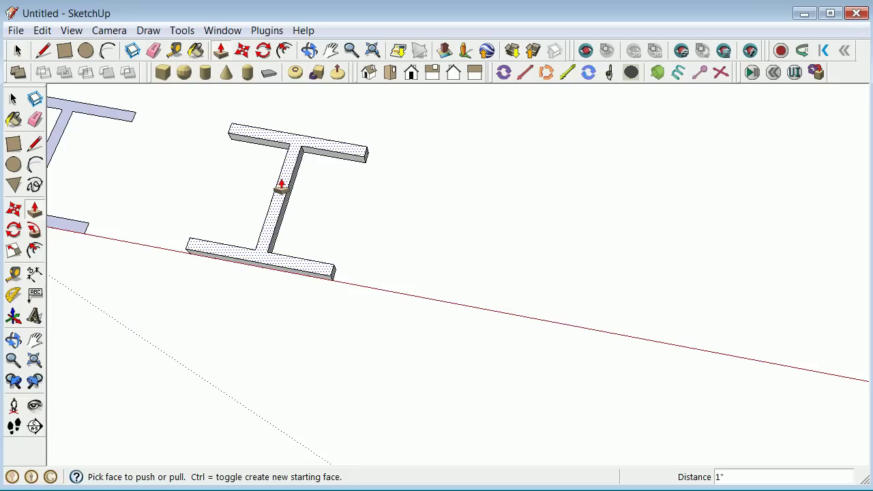
Switch the face style to X-ray so faces show see-through.
left_click(19, 54)
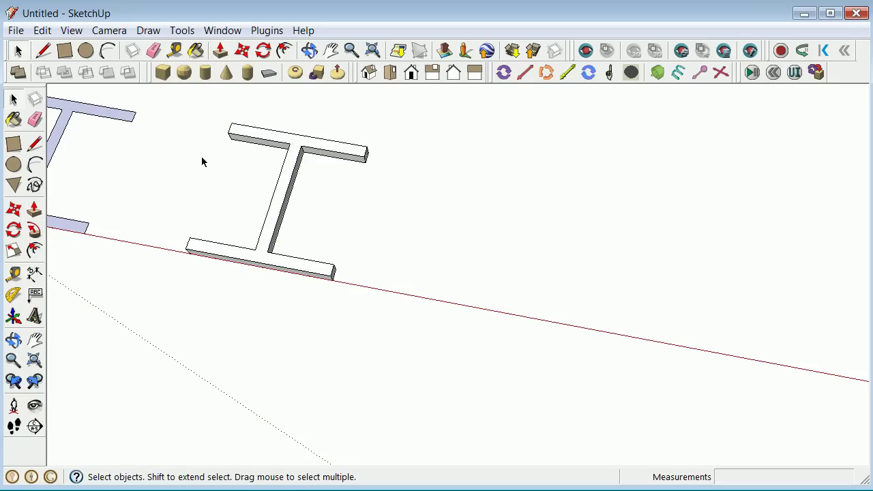
left_click(68, 31)
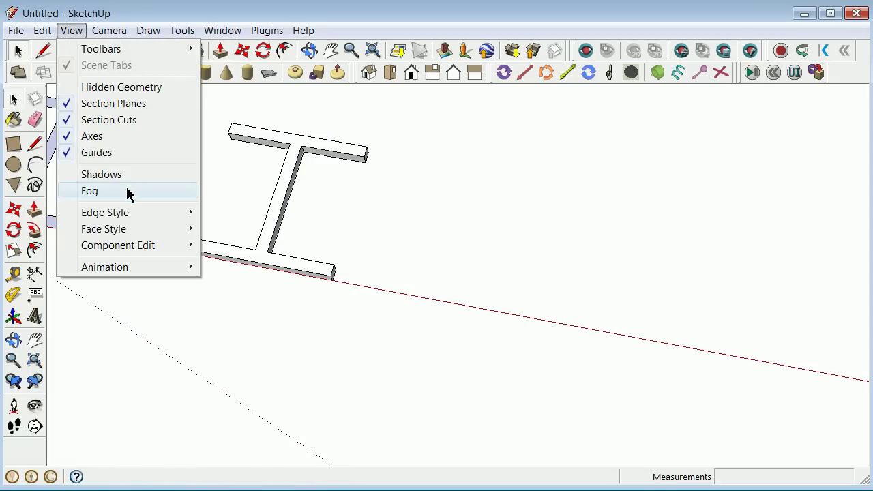
mouse_move(140, 228)
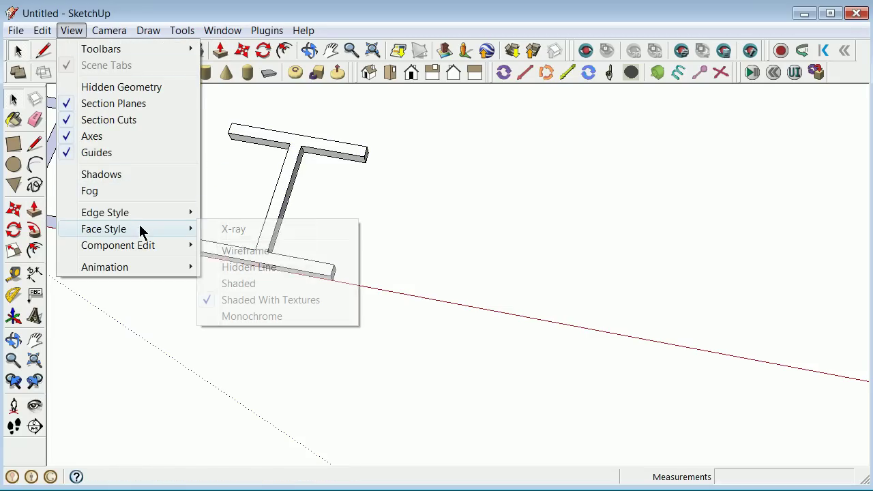
left_click(213, 231)
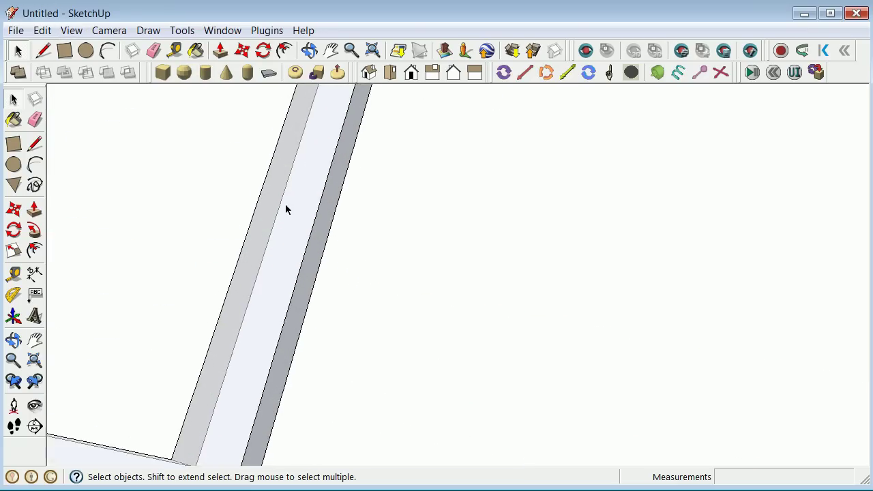
scroll(294, 212, "down", 2)
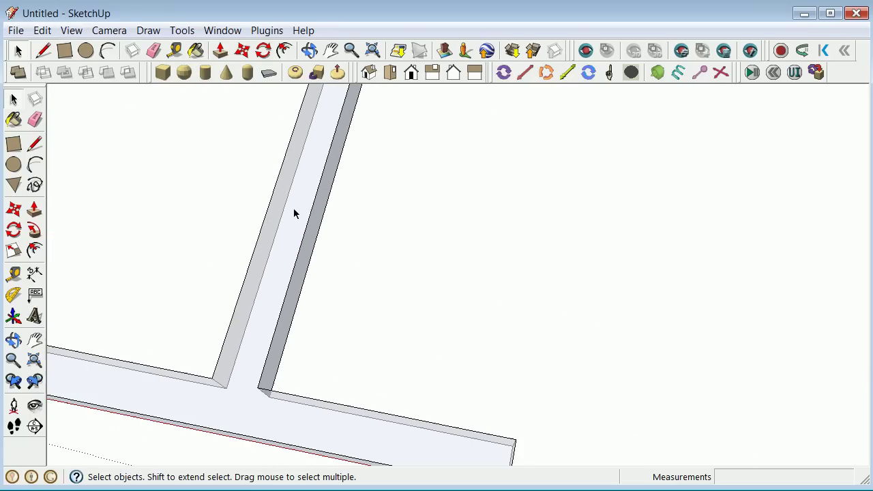
Orbit the view to see the whole beam frame.
left_click(14, 339)
left_click_drag(614, 250, 509, 225)
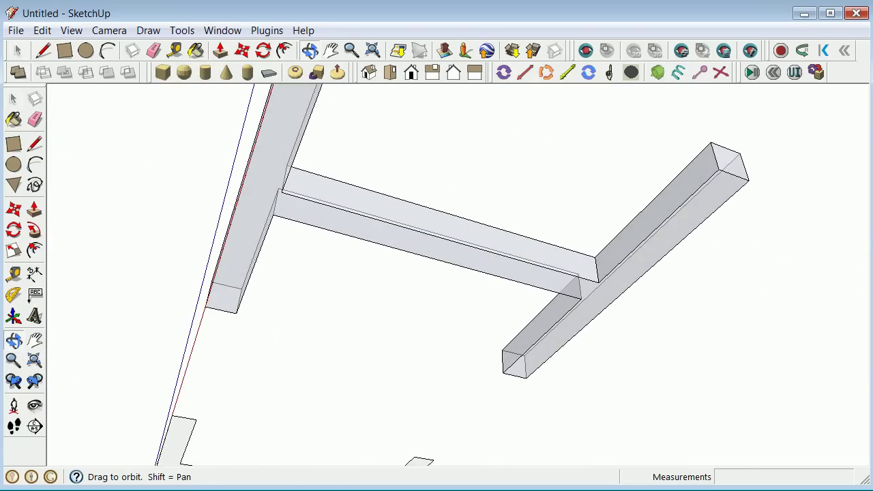
left_click(34, 143)
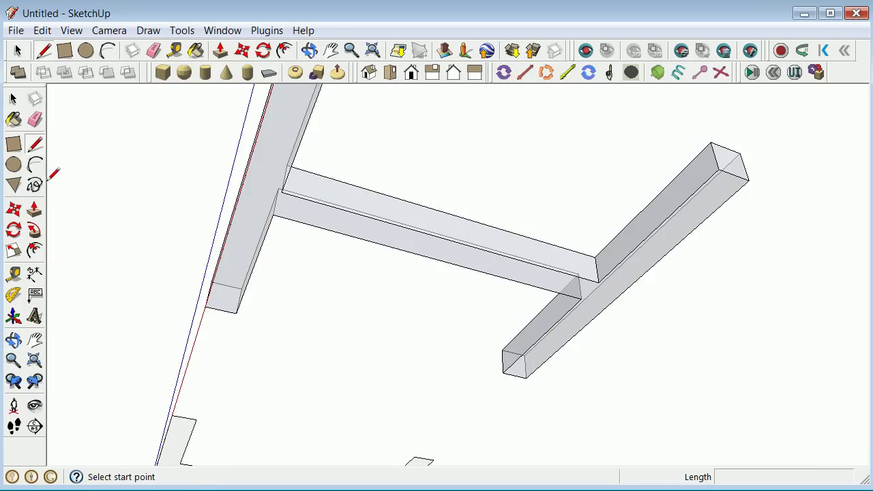
Draw a short line from the beam edge's midpoint across the beam face.
left_click(408, 252)
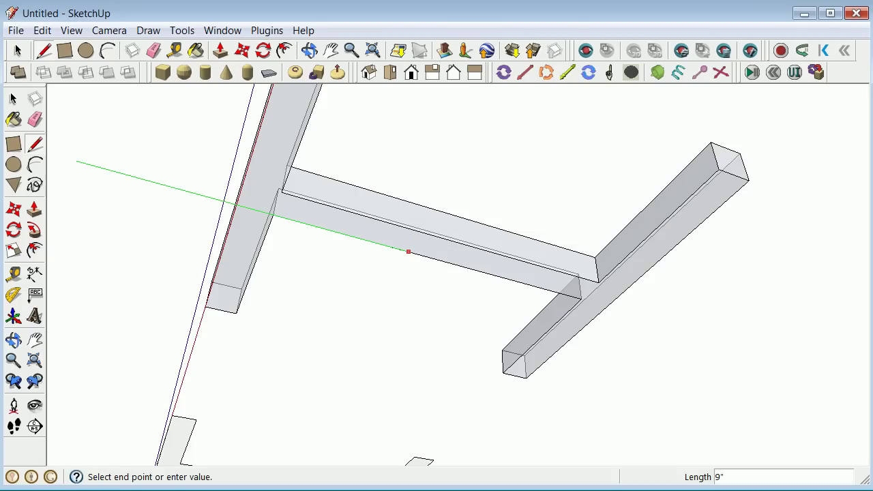
left_click(13, 99)
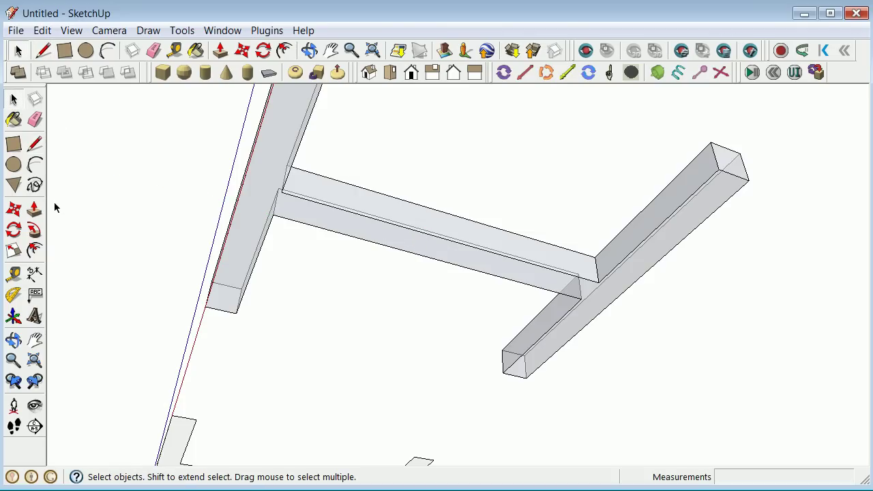
left_click(36, 146)
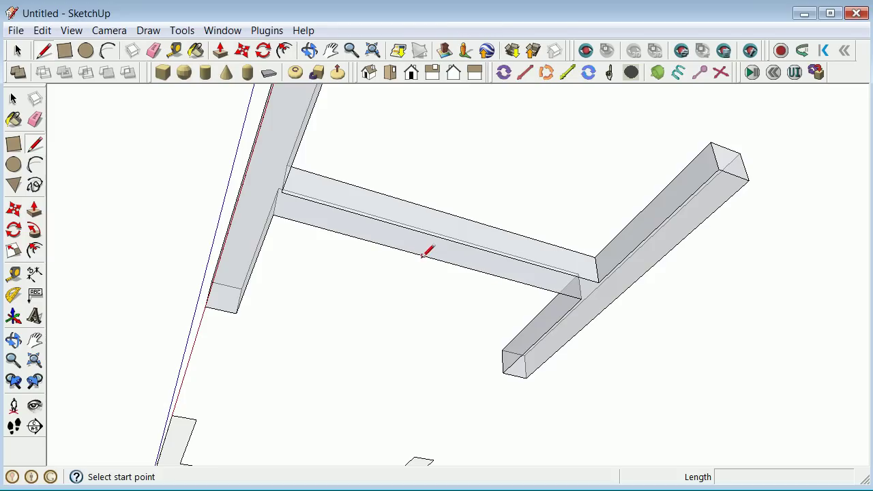
scroll(290, 212, "up", 5)
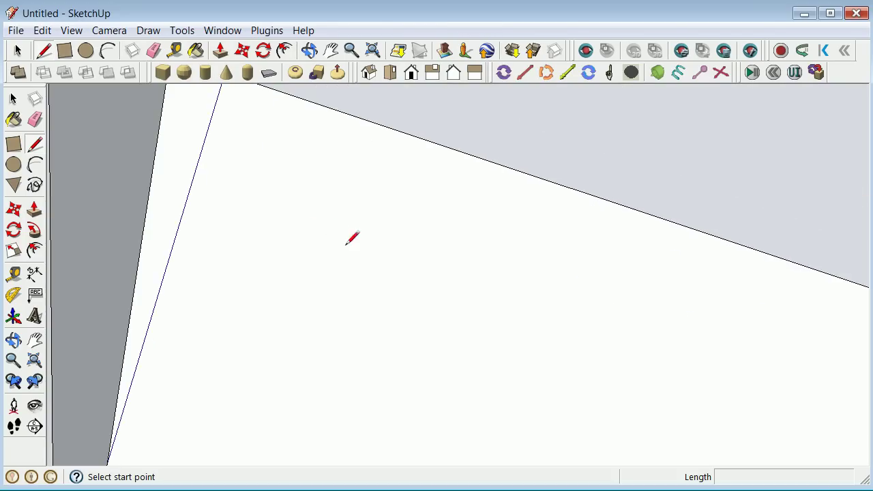
scroll(332, 226, "down", 3)
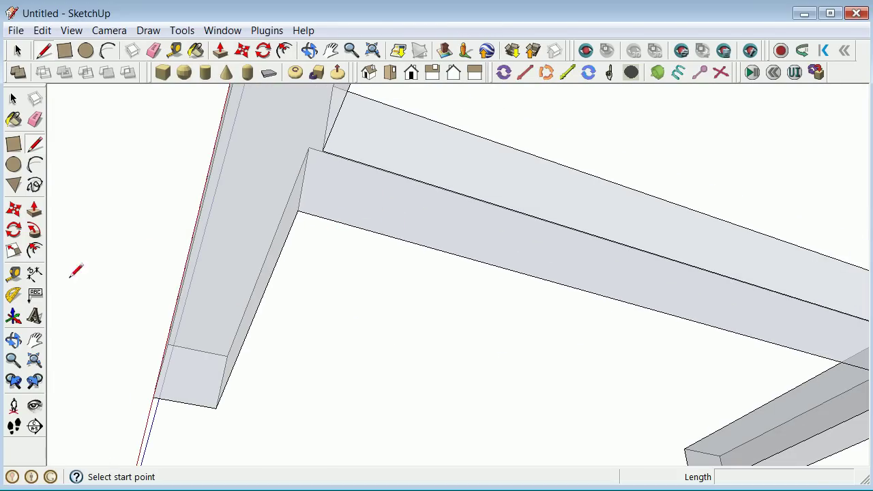
left_click(14, 340)
mouse_move(491, 350)
left_mouse_down()
mouse_move(484, 275)
mouse_move(413, 425)
mouse_move(394, 355)
left_mouse_up()
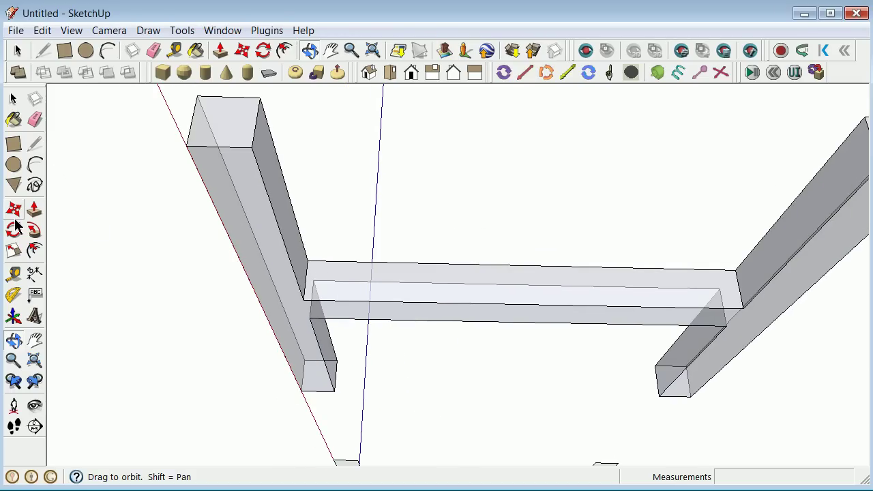
left_click(35, 145)
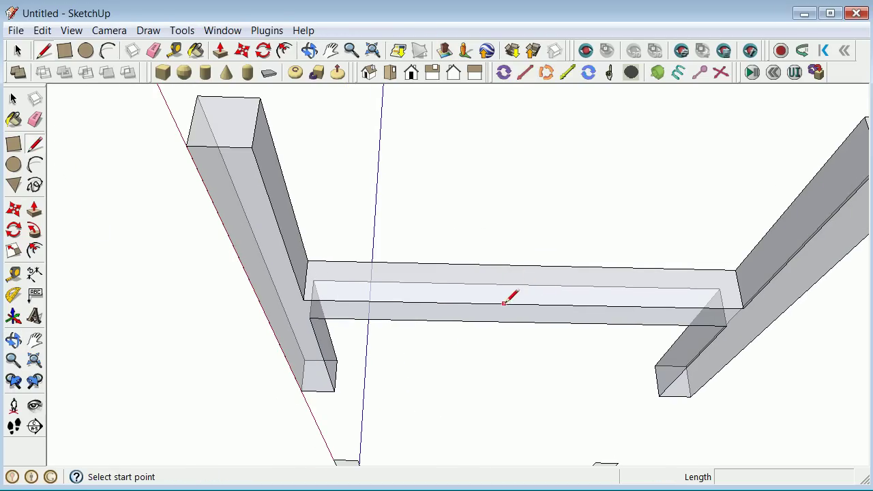
left_click(526, 304)
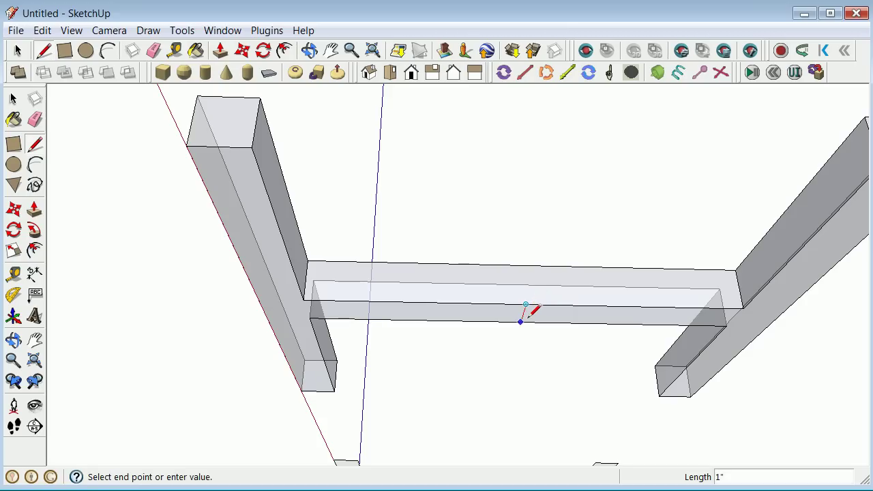
left_click(521, 321)
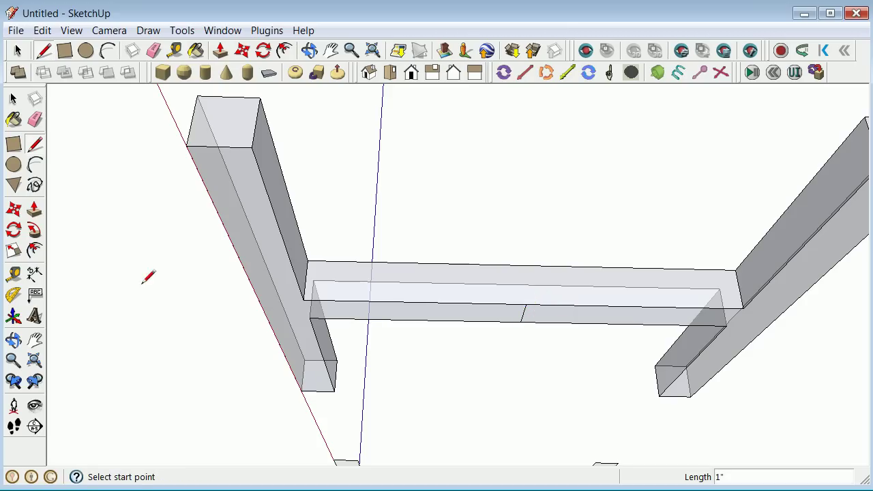
Orbit and zoom to look down on the whole I-beam profile.
left_click(13, 339)
key("f")
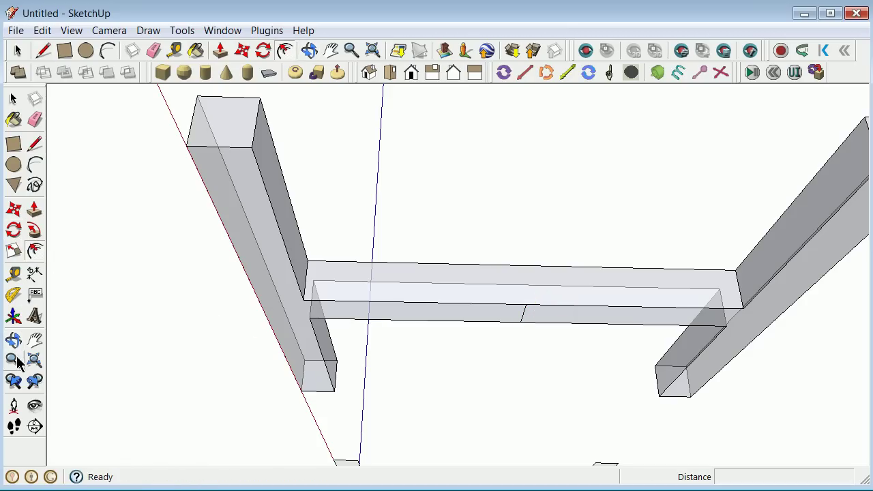
left_click(34, 230)
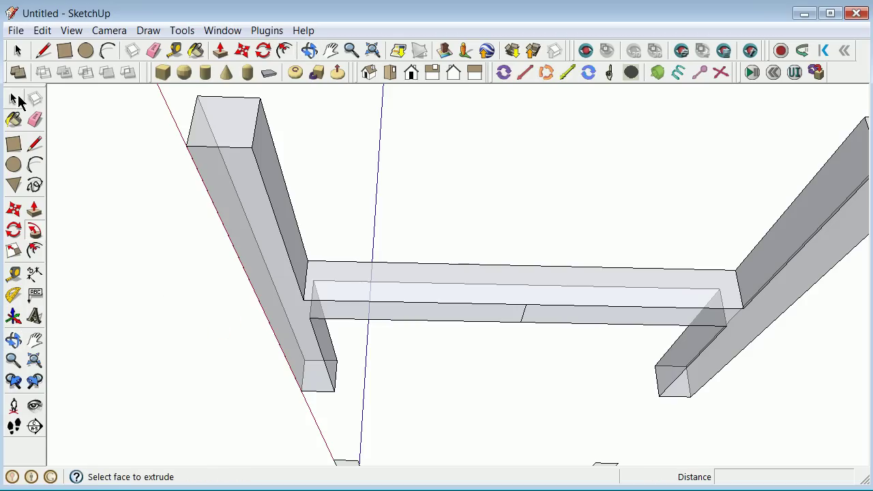
left_click(14, 99)
left_click(13, 339)
left_click_drag(67, 283, 440, 344)
scroll(372, 296, "down", 5)
scroll(440, 343, "up", 3)
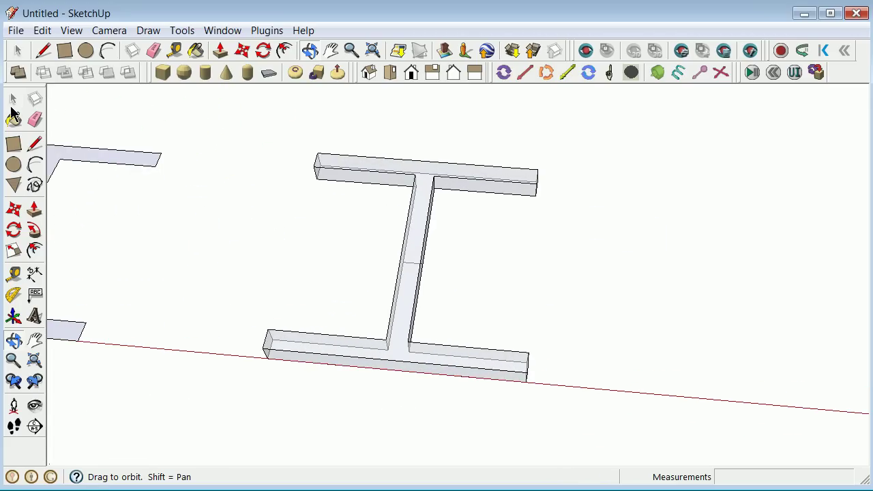
Box-select the extruded I-beam and start a new component named w12x503d.
left_click(14, 99)
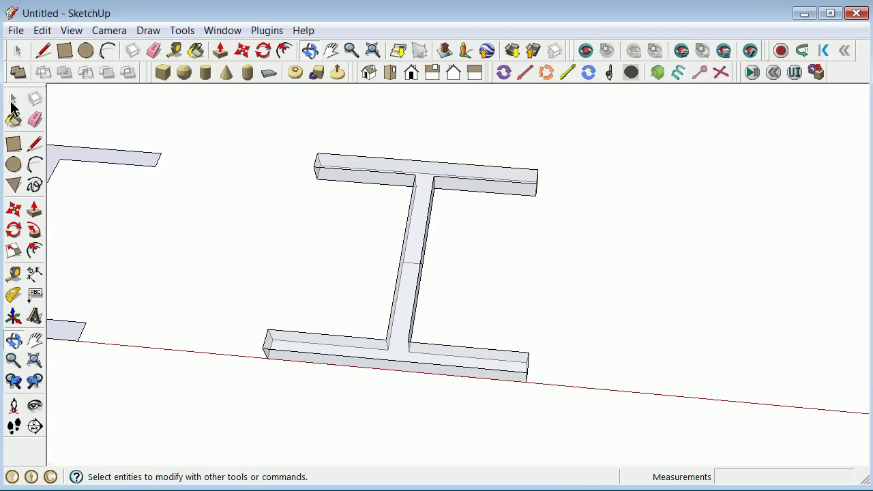
left_click_drag(187, 107, 620, 431)
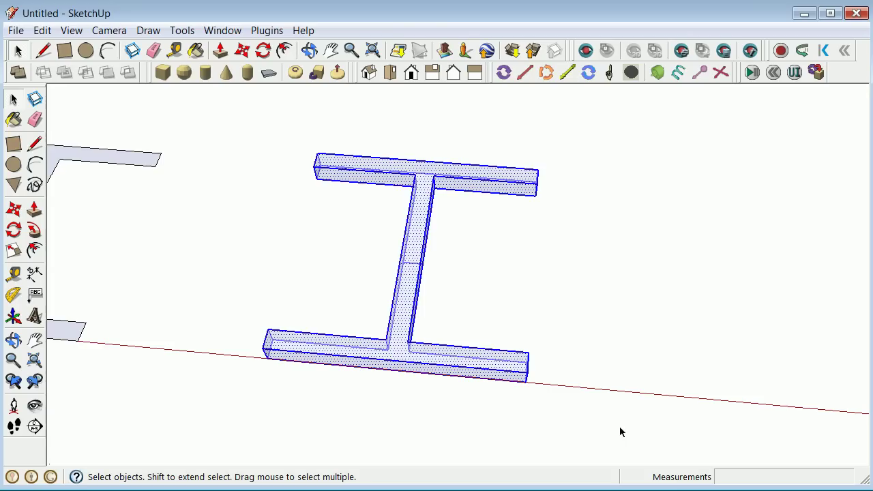
right_click(411, 261)
left_click(494, 376)
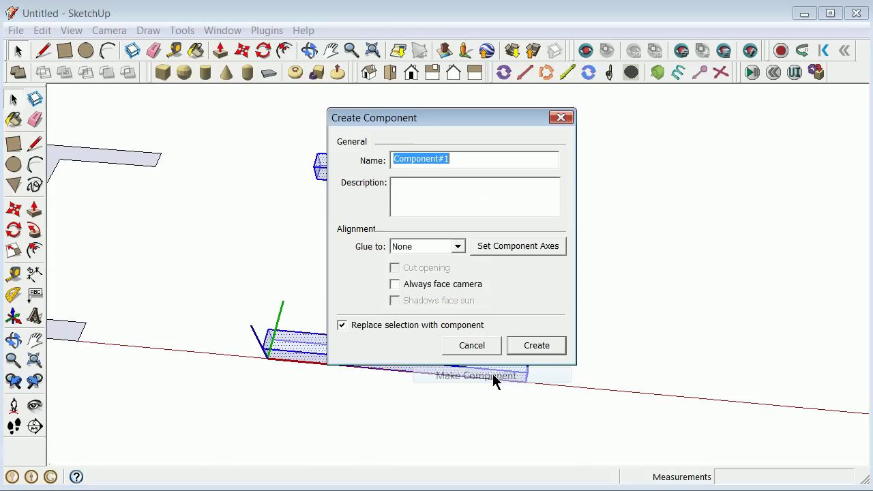
double_click(455, 156)
type("w")
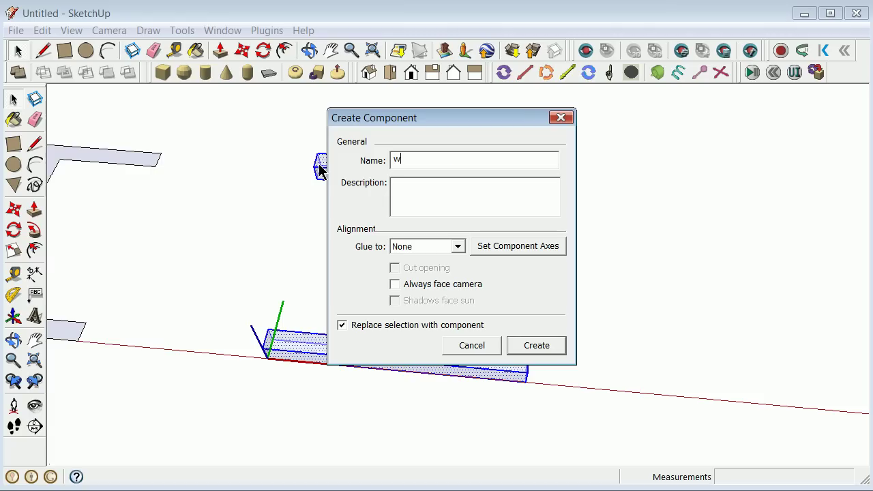
type("12x503d")
Set the w12x503d component axes at the web midpoint and create it.
left_click(517, 245)
scroll(413, 268, "up", 5)
scroll(408, 267, "up", 2)
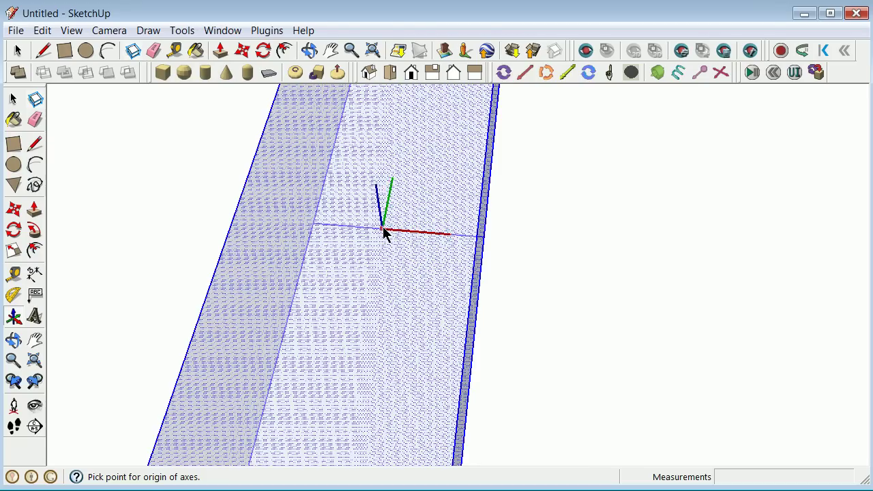
left_click(398, 229)
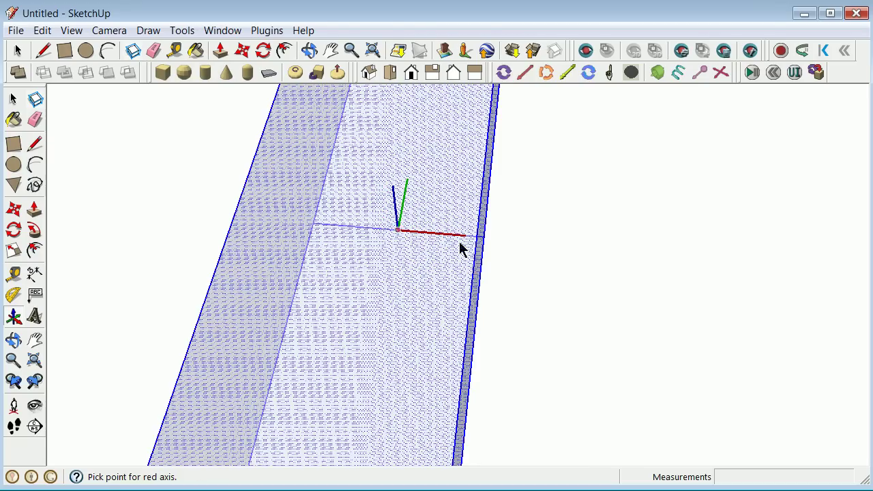
left_click(632, 259)
left_click(421, 120)
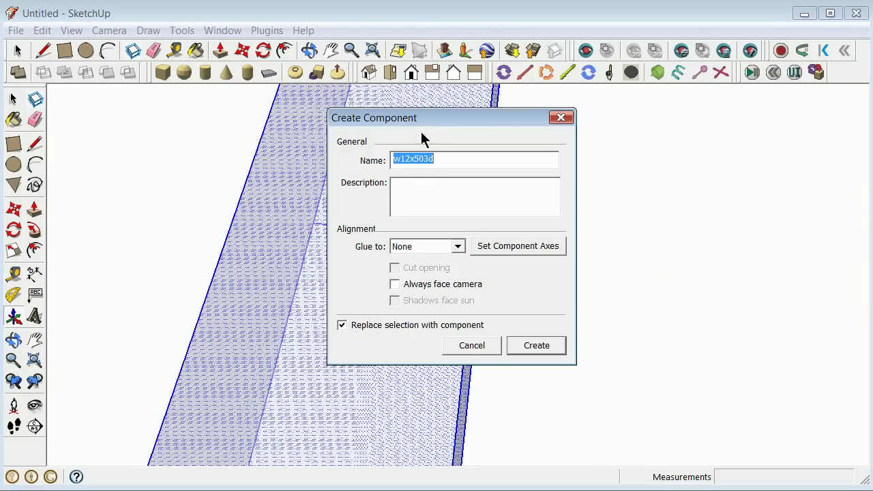
left_click(533, 346)
scroll(346, 273, "down", 2)
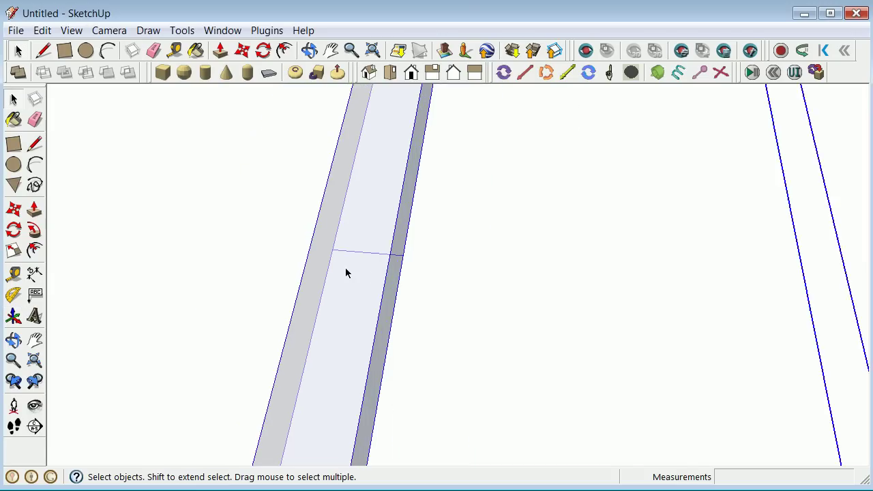
scroll(345, 267, "down", 4)
Select both I-beam components and erase them.
left_click(254, 241)
scroll(208, 226, "down", 2)
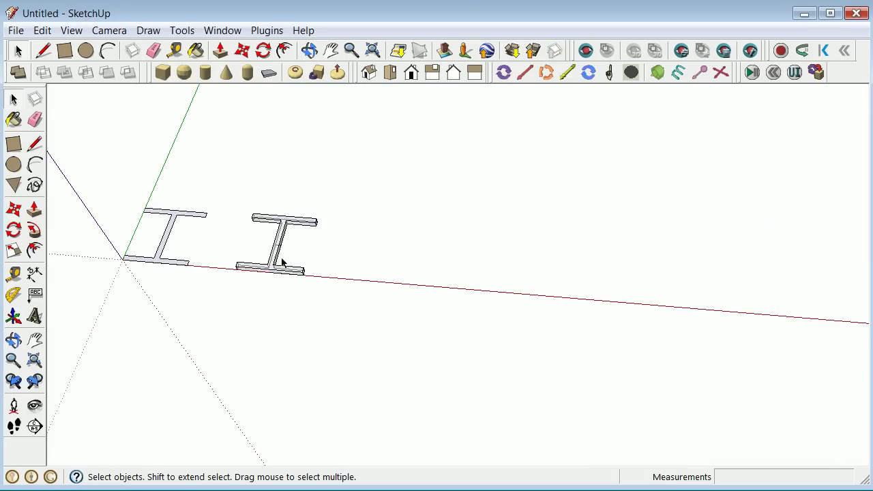
left_click(172, 224)
left_click(272, 218)
left_click(86, 129)
left_click_drag(101, 156, 355, 328)
right_click(284, 223)
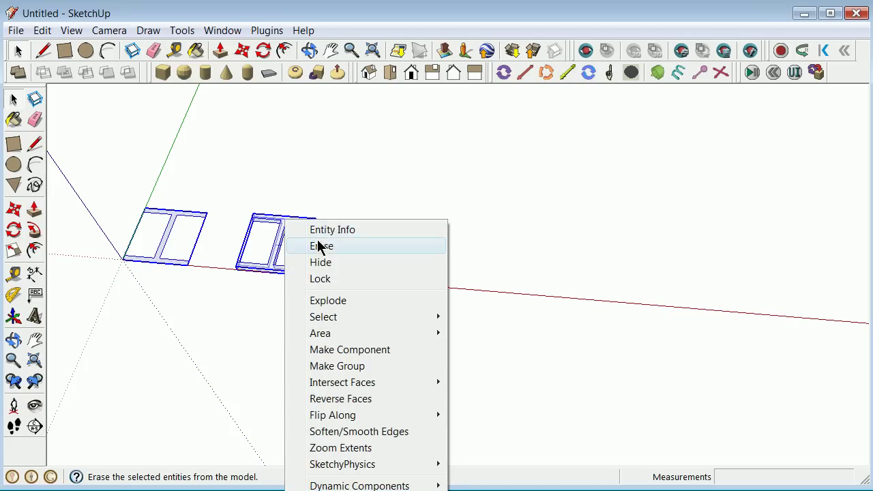
left_click(324, 247)
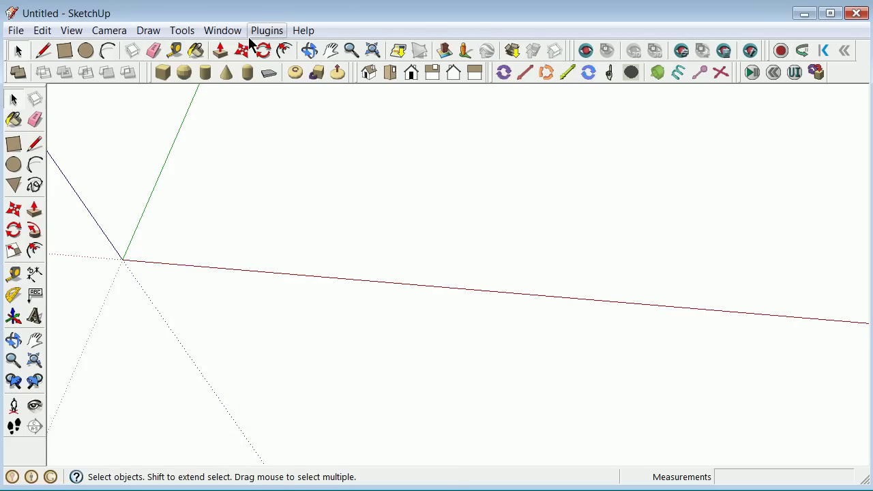
Show the Components panel's In Model list and choose w12x503d.
left_click(224, 32)
left_click(258, 104)
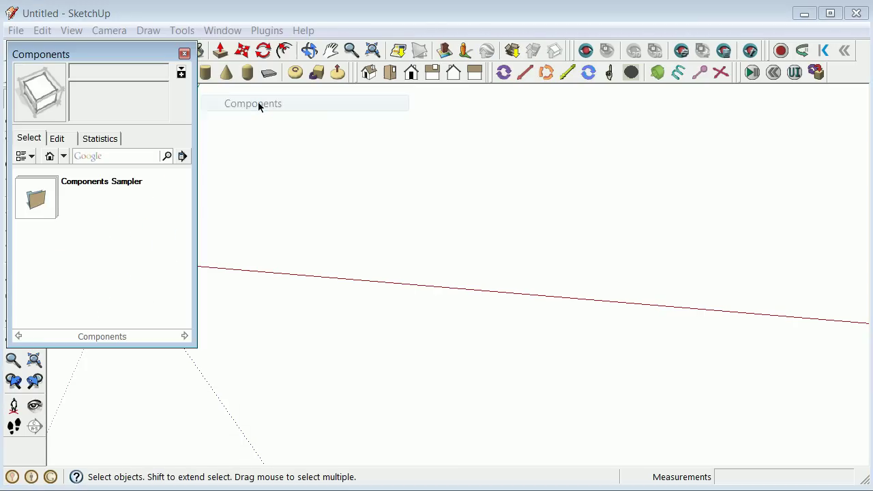
left_click(64, 156)
left_click(80, 178)
left_click_drag(86, 45, 472, 121)
left_click(464, 266)
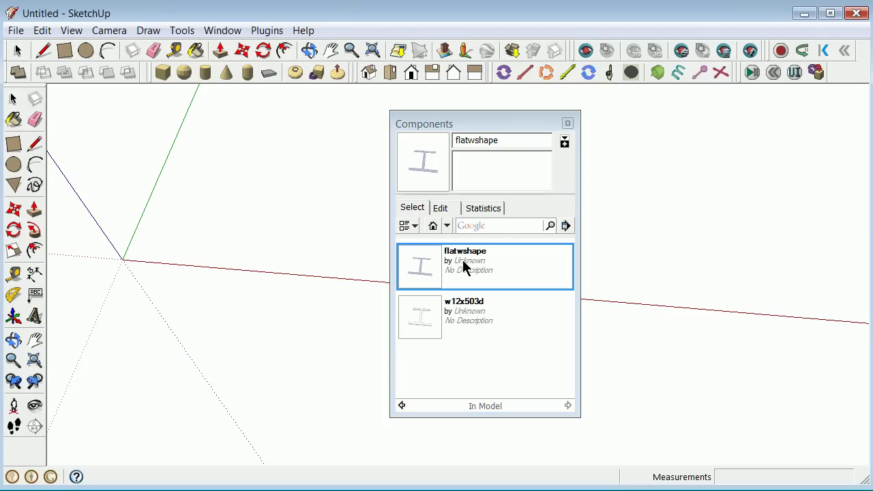
left_click(474, 318)
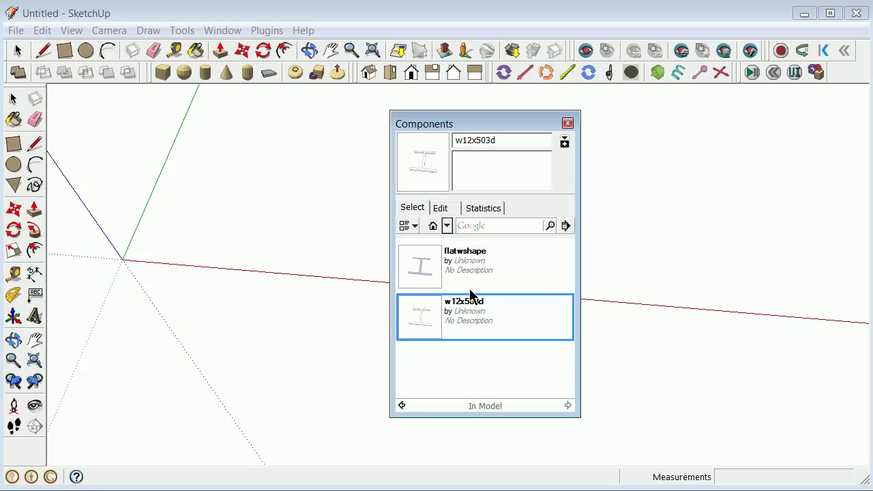
Enter the description WSHAPE_EXAMPLE in the w12x503d component's Edit tab.
left_click(441, 209)
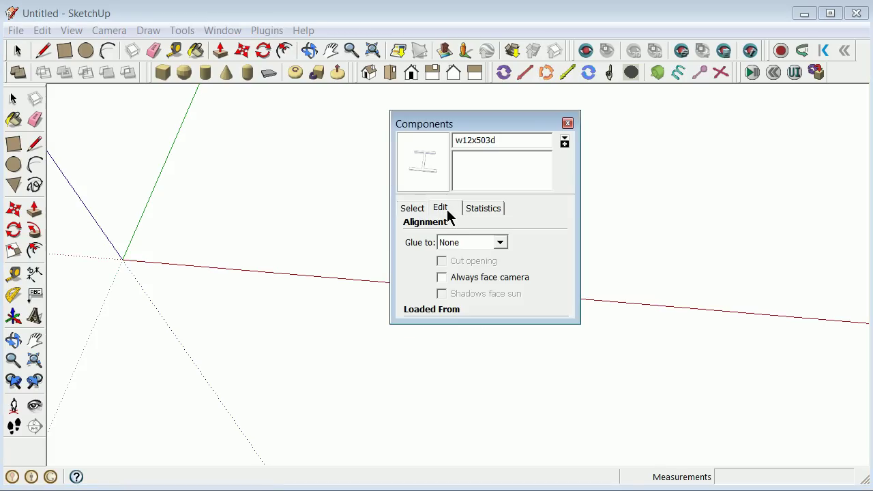
left_click(480, 170)
type("(")
type("E_E")
type("XAMPLE")
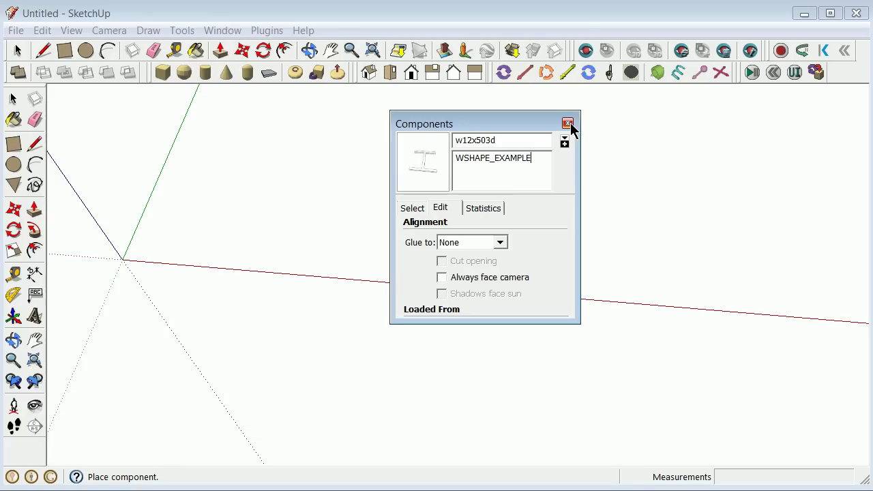
Place a w12x503d I-beam at the model origin.
left_click(568, 125)
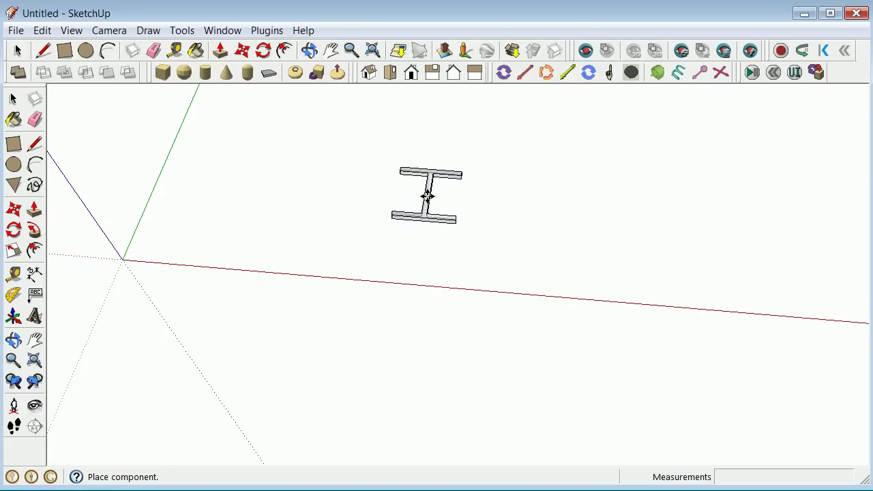
middle_click_drag(225, 271, 146, 263, "shift")
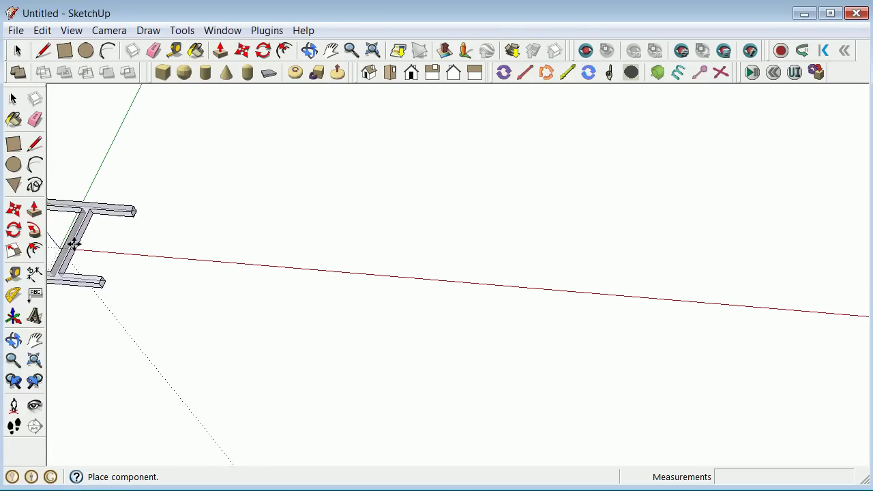
scroll(73, 242, "down", 3)
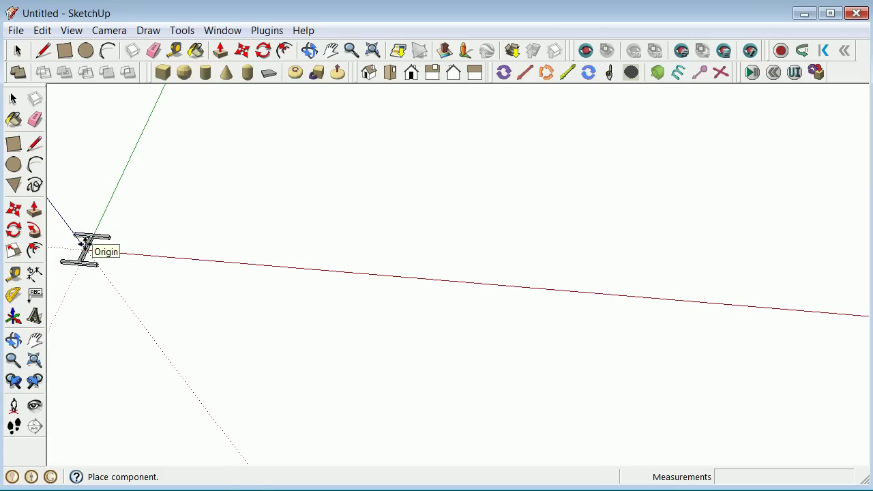
left_click(85, 244)
scroll(83, 254, "up", 5)
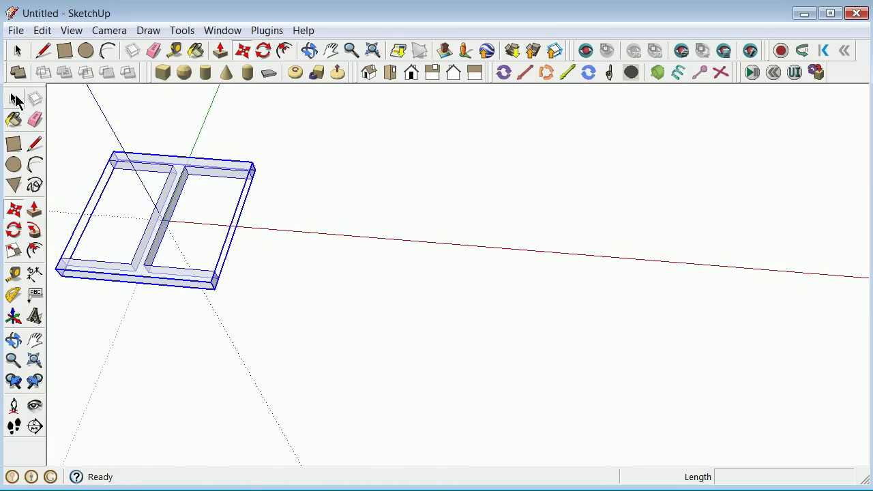
Scale the I-beam along the blue axis to 120 inches.
left_click(16, 99)
left_click(350, 225)
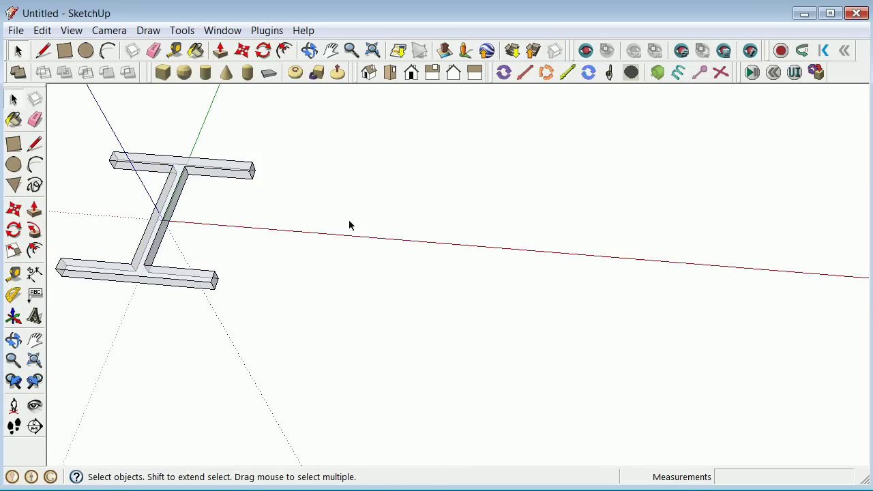
left_click(161, 223)
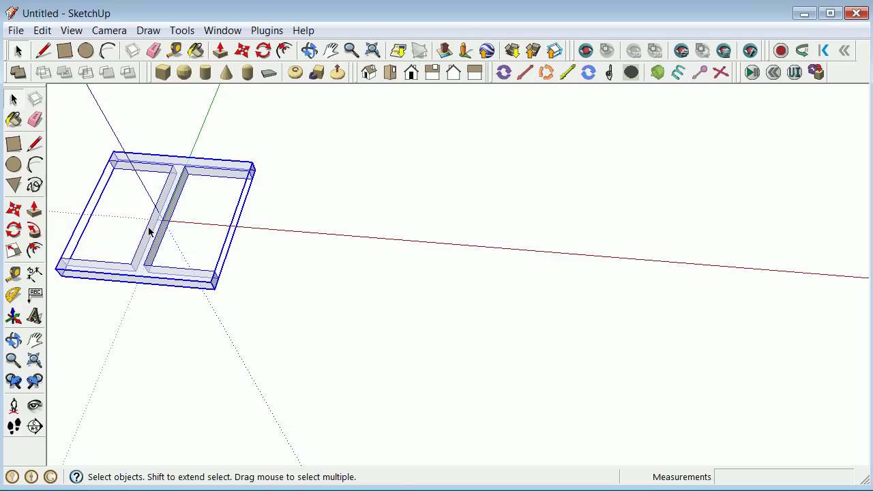
key("s")
left_click_drag(161, 216, 114, 130)
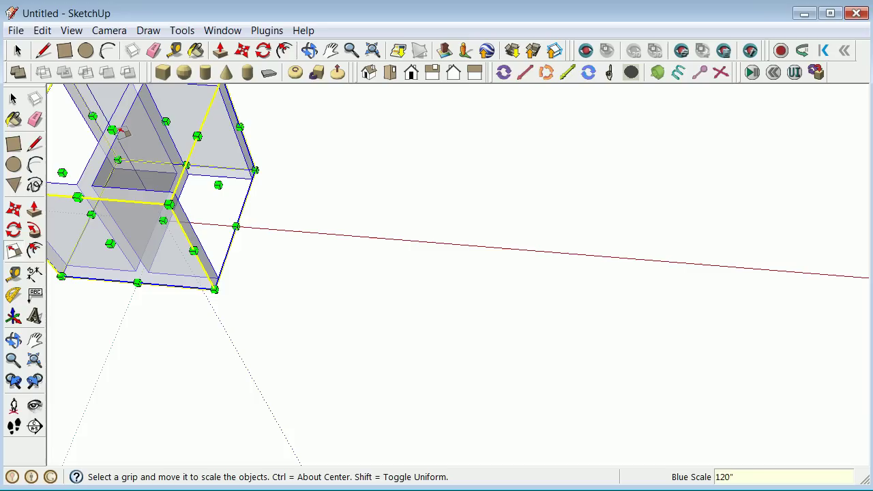
key("Return")
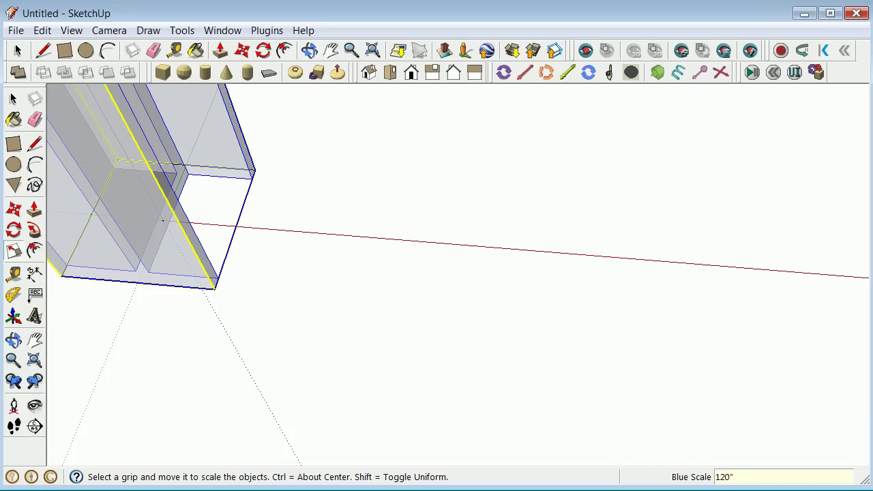
left_click(11, 102)
left_click(194, 215)
scroll(409, 305, "down", 4)
scroll(419, 303, "down", 2)
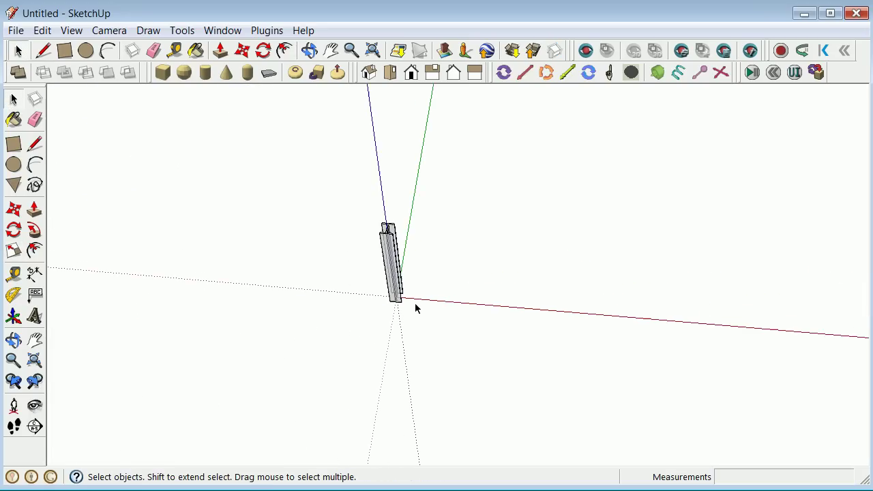
scroll(400, 228, "up", 1)
scroll(366, 327, "up", 3)
scroll(380, 312, "down", 3)
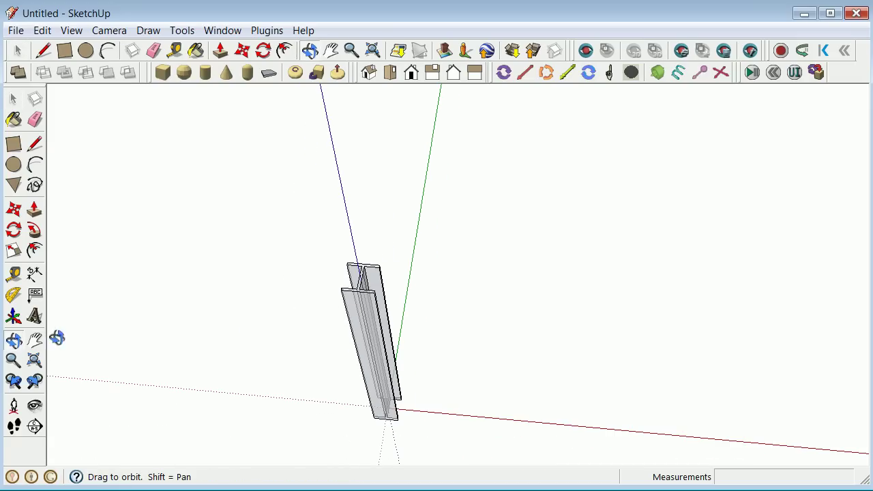
left_click_drag(228, 333, 422, 134)
left_click_drag(380, 322, 404, 258)
left_click(12, 100)
right_click(559, 214)
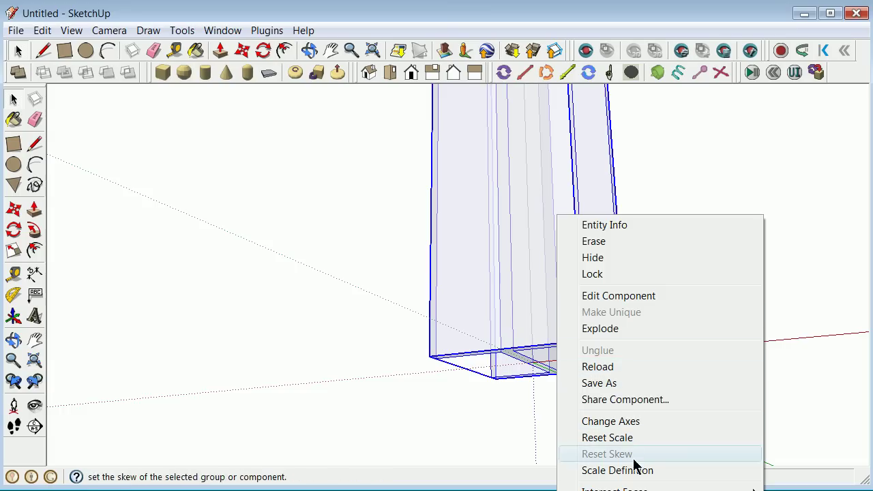
left_click(42, 31)
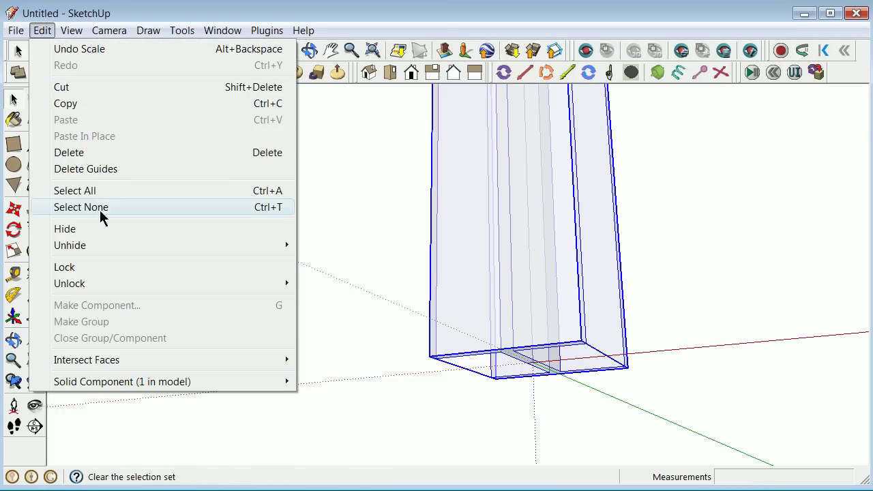
Clear the selection, abandon a stray line, and window-select the whole 120" column's geometry.
left_click(341, 187)
left_click(383, 265)
left_click(36, 143)
scroll(511, 367, "up", 5)
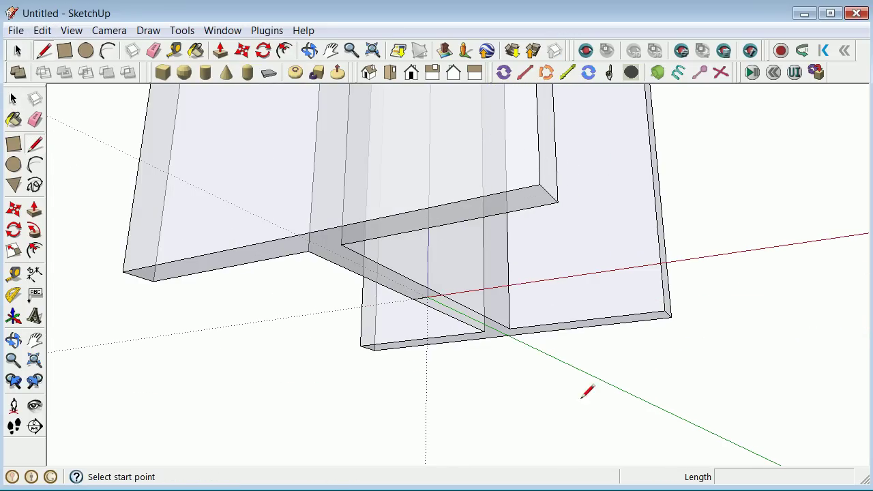
scroll(433, 294, "up", 2)
left_click(435, 284)
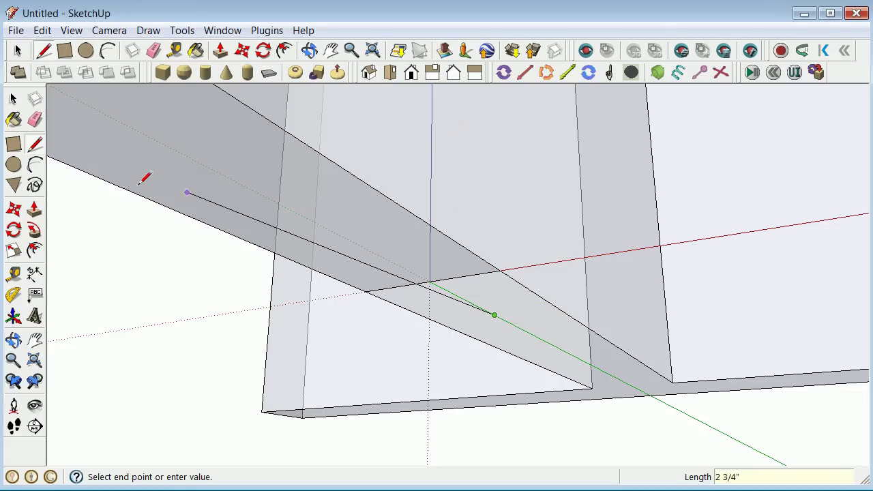
left_click(15, 101)
scroll(164, 191, "down", 8)
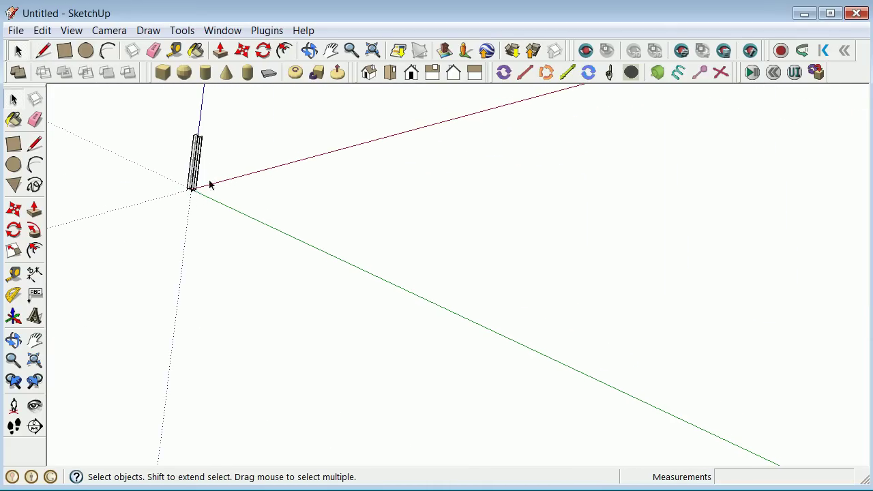
scroll(187, 140, "up", 5)
left_click_drag(155, 94, 296, 379)
Start making a component from the selected geometry and name it full_column.
right_click(210, 287)
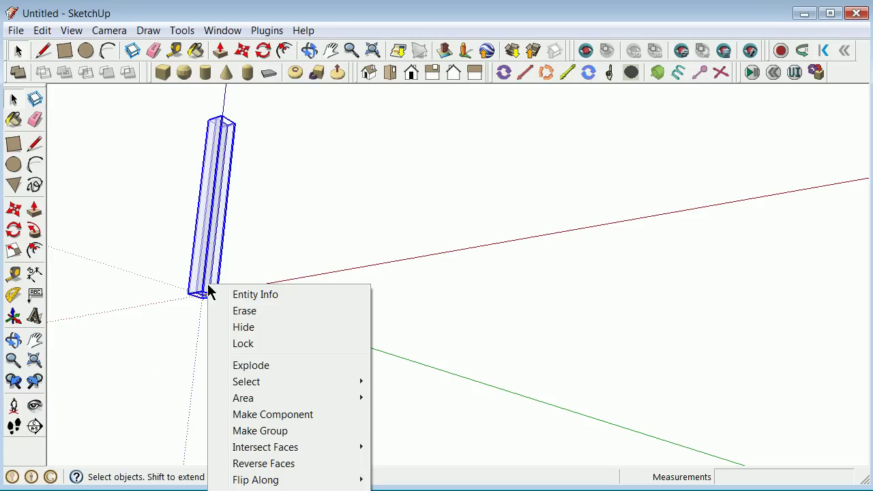
left_click(291, 415)
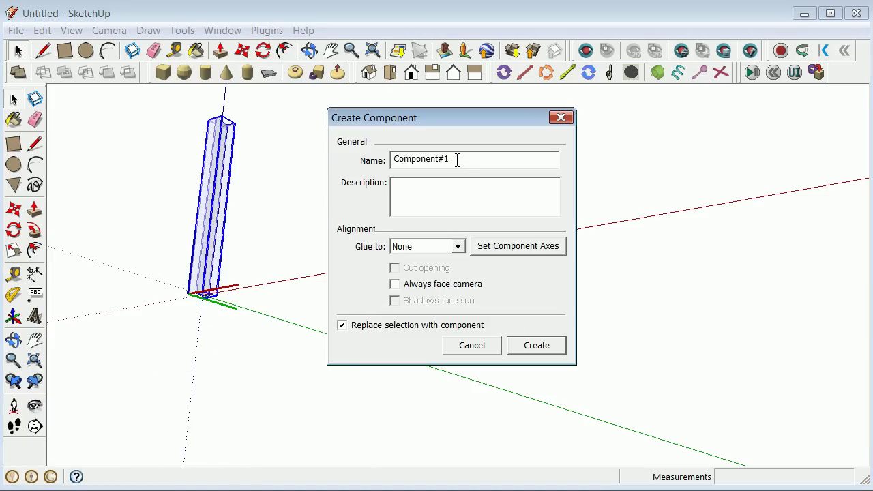
type("full_column")
Set the component axes at the column's base corner along red and green, then create it.
left_click(526, 245)
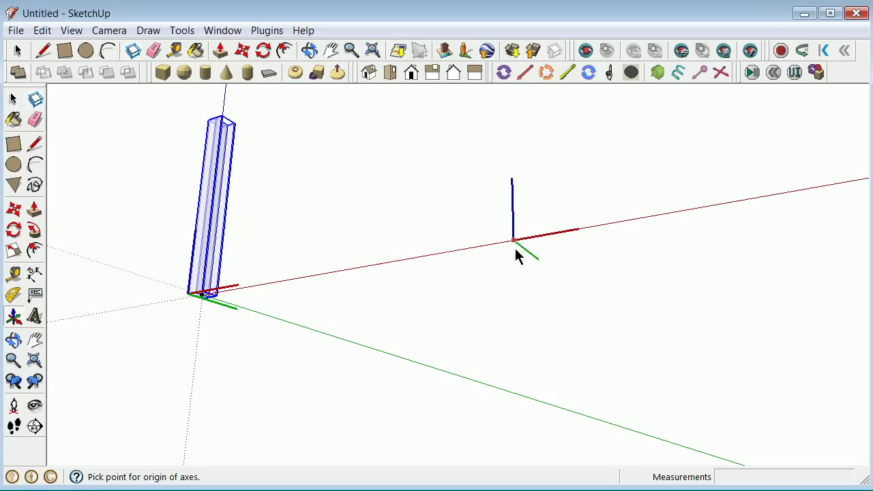
scroll(191, 334, "up", 5)
scroll(349, 292, "up", 3)
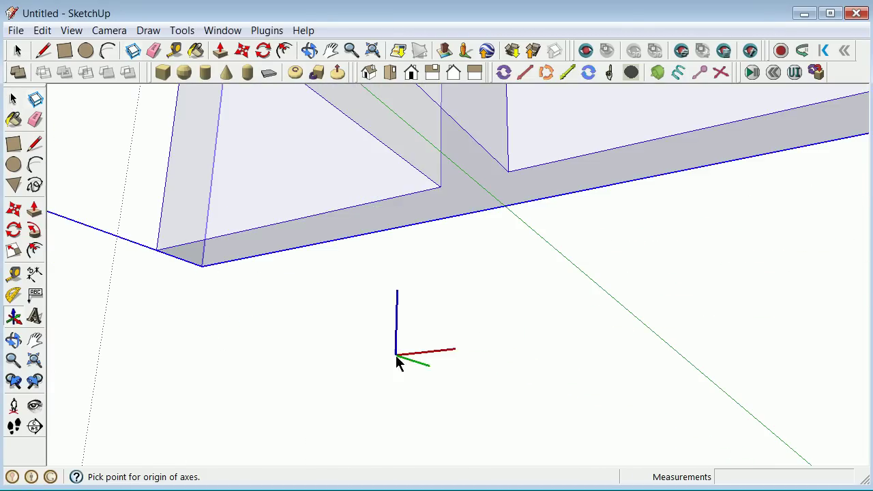
scroll(324, 279, "down", 2)
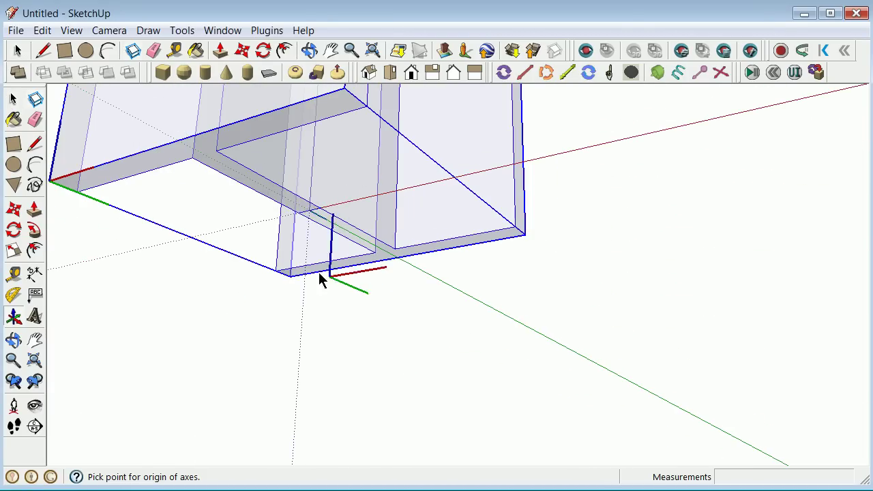
left_click(311, 210)
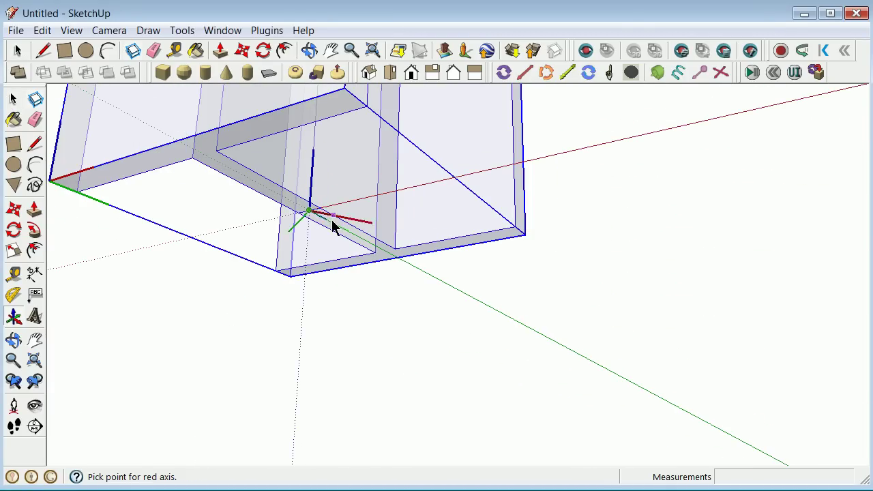
left_click(615, 141)
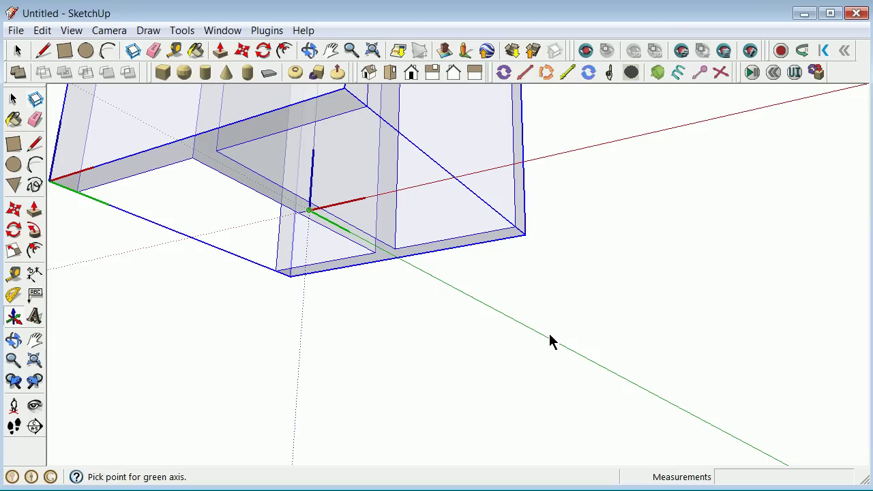
left_click(551, 342)
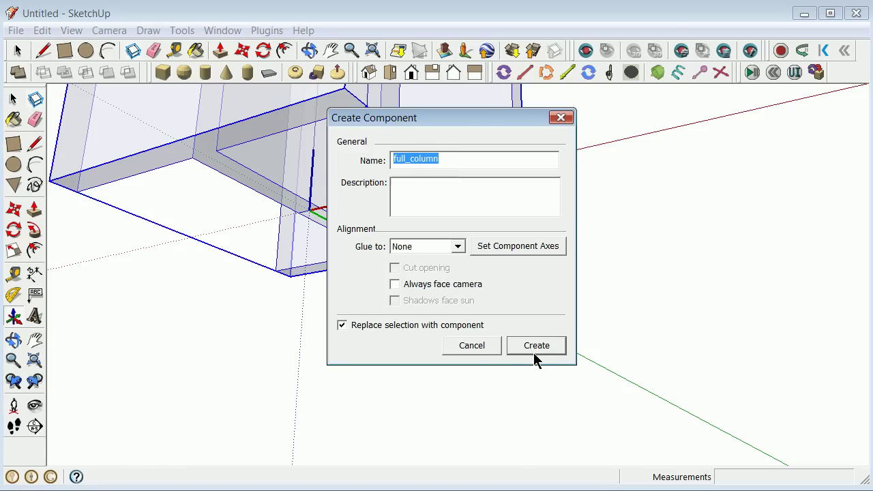
left_click(536, 345)
middle_click_drag(486, 351, 344, 302)
scroll(344, 301, "down", 3)
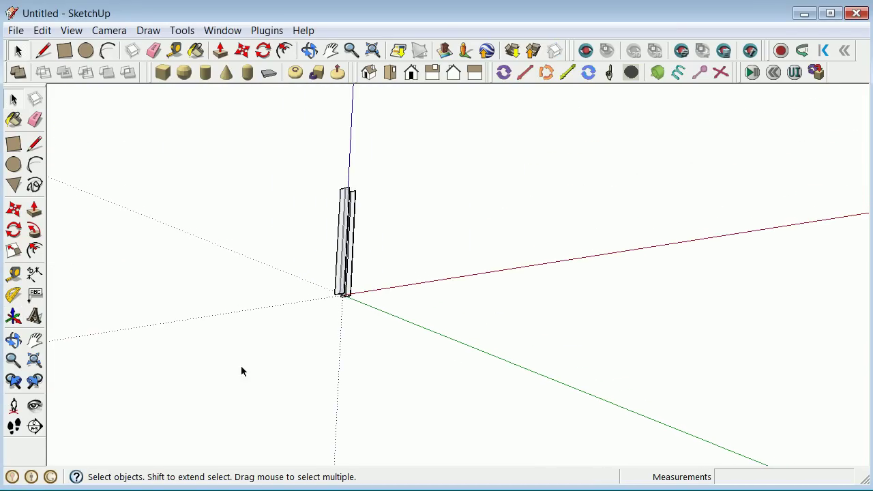
Uncheck the X-ray face style so the column looks solid, then select the full_column component.
left_click(14, 340)
left_click_drag(178, 253, 503, 228)
scroll(451, 267, "up", 3)
left_click_drag(449, 267, 399, 293)
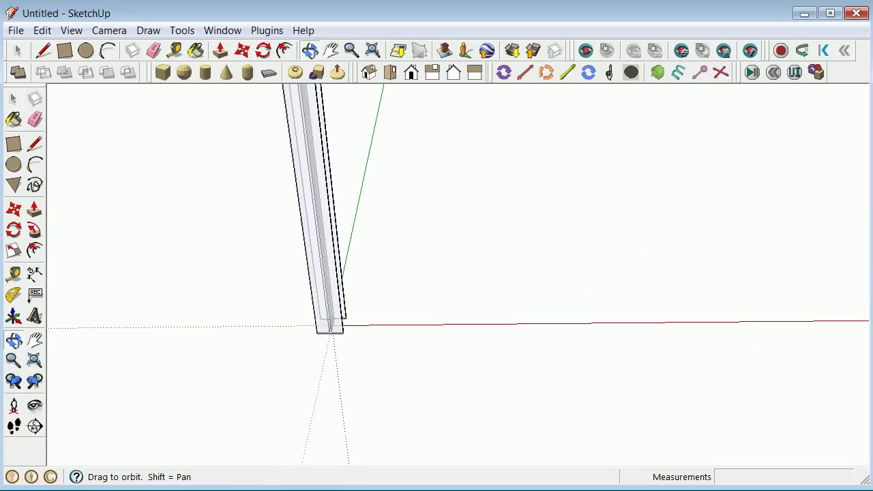
left_click(70, 31)
mouse_move(136, 230)
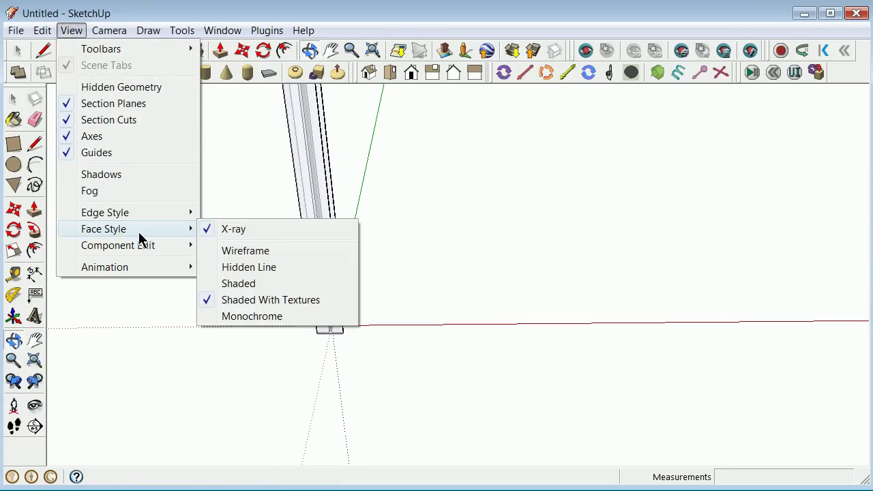
left_click(207, 229)
scroll(204, 232, "down", 3)
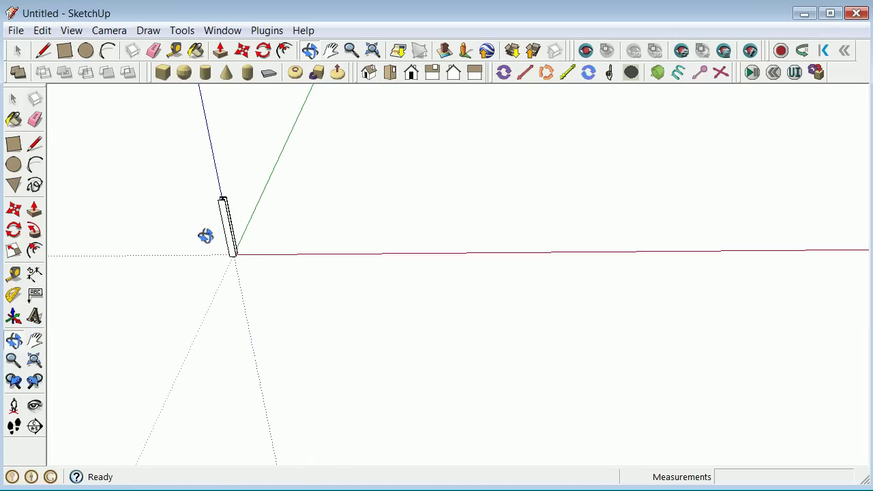
scroll(208, 225, "up", 3)
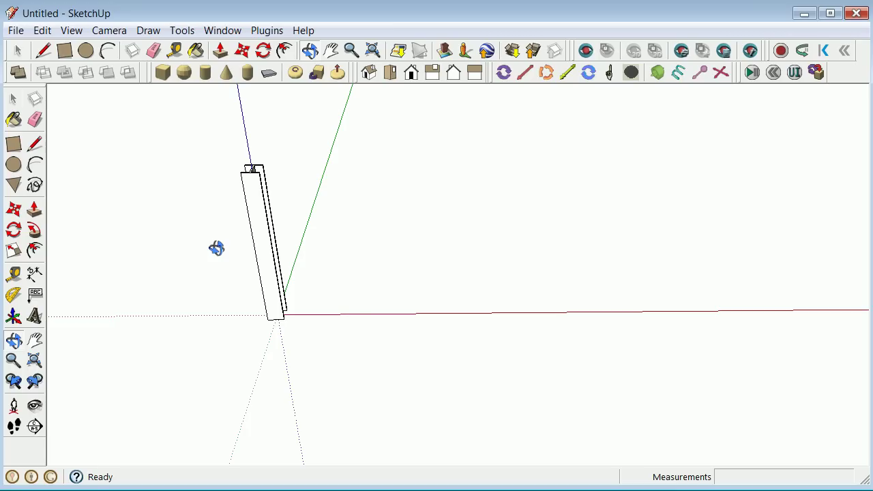
left_click(9, 99)
left_click(265, 272)
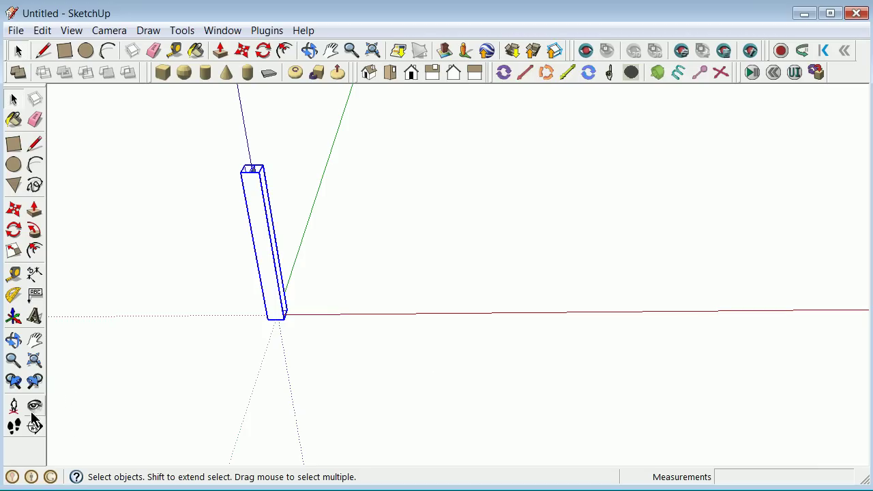
Copy the full_column post 15' along red and array it 5x into a row of six.
left_click(14, 209)
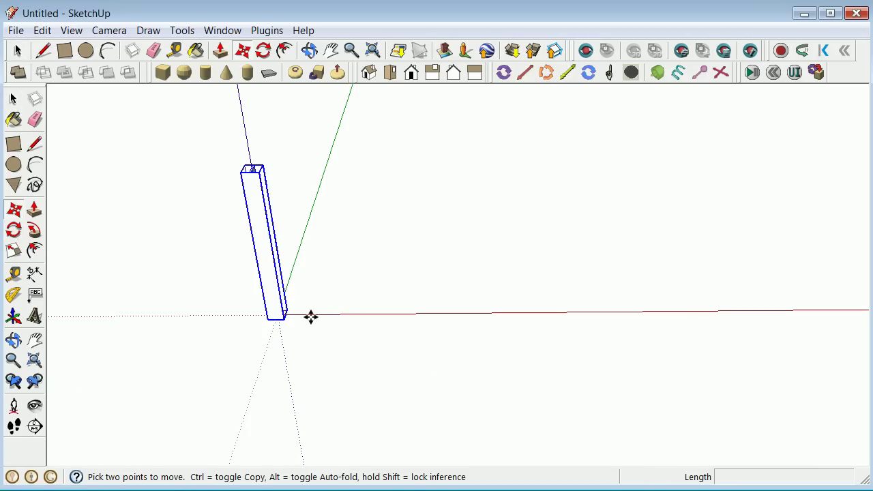
left_click(284, 318)
key("ctrl")
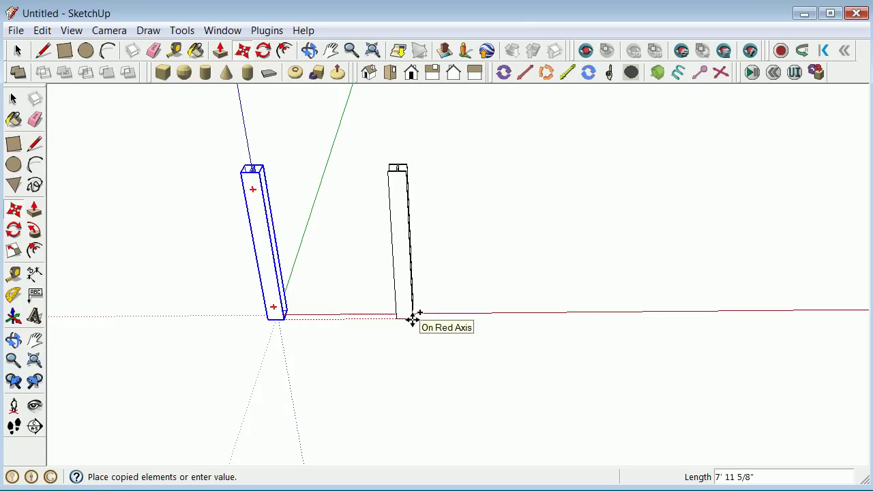
key("Return")
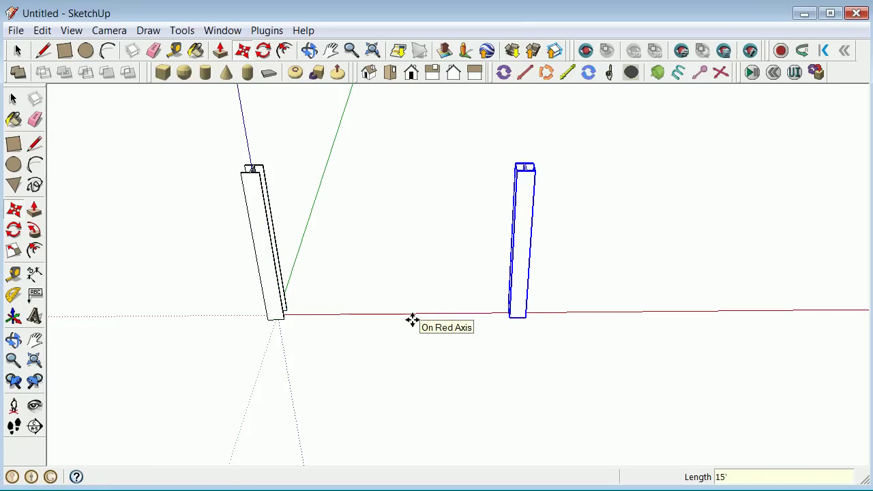
key("Return")
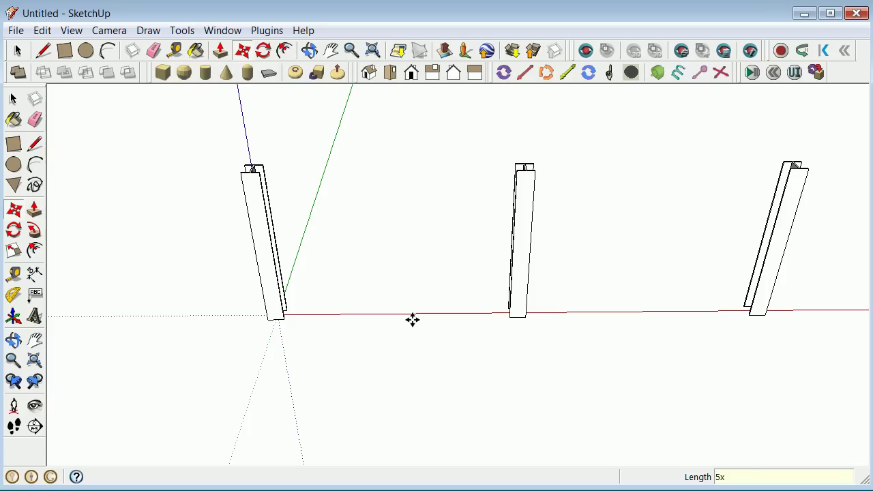
key("space")
scroll(116, 161, "down", 5)
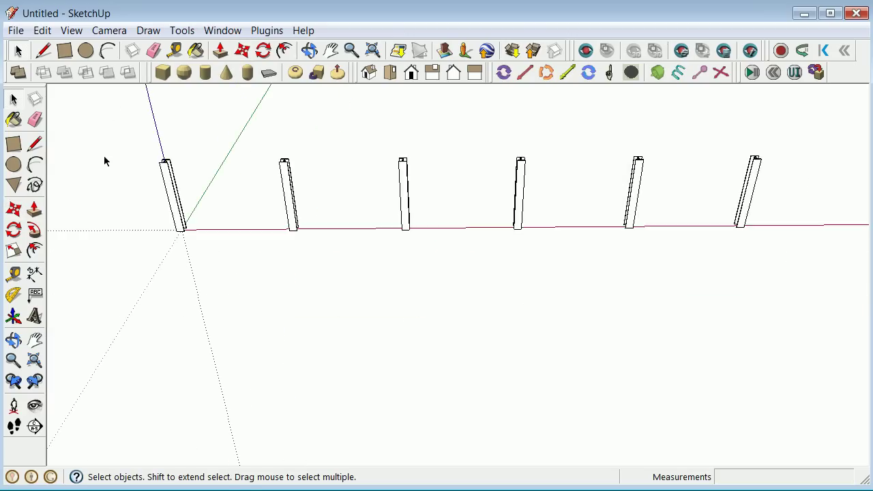
Copy the six-post row 20' along green with a 10x array, forming eleven rows.
left_click_drag(131, 126, 514, 252)
scroll(463, 223, "up", 2)
left_click(14, 209)
left_click(80, 198)
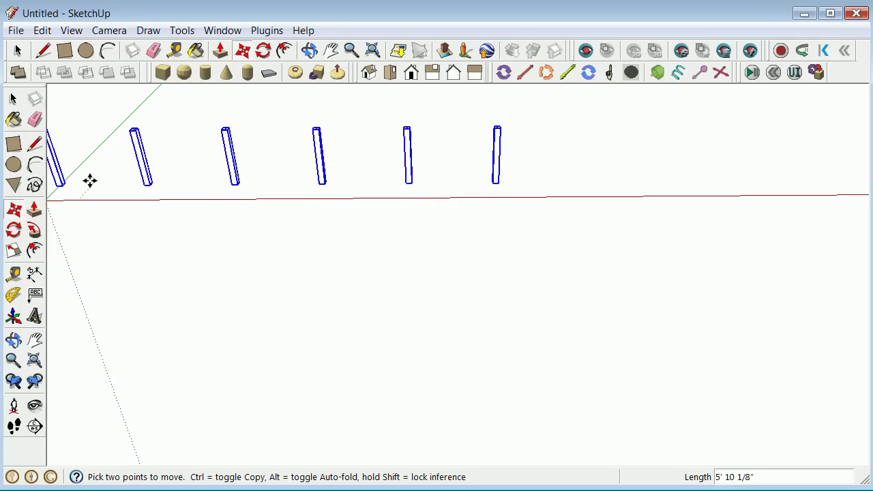
key("ctrl")
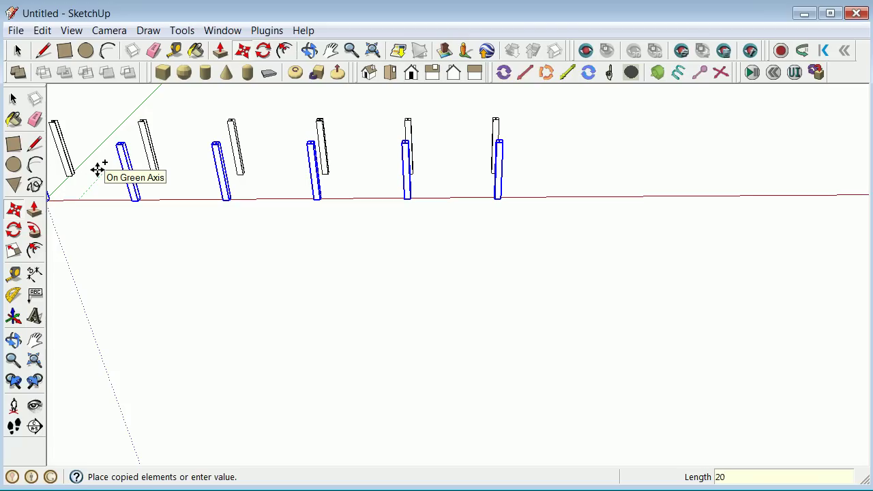
key("Return")
type("10x")
key("Return")
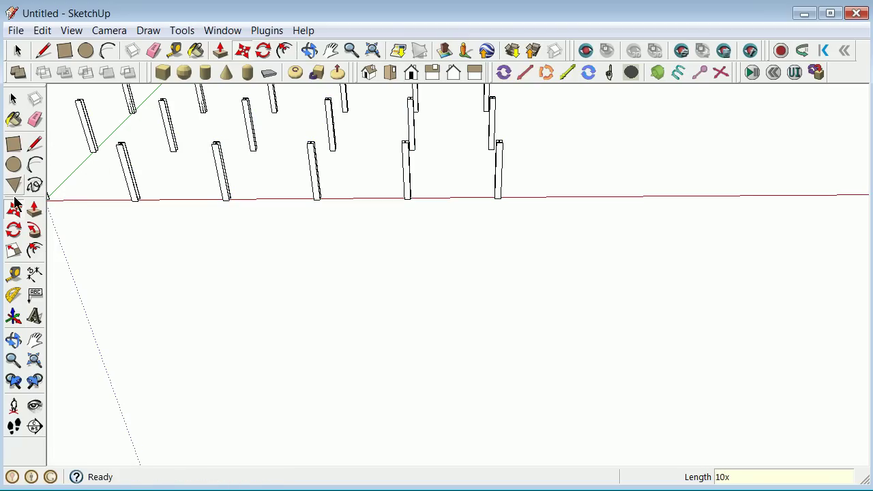
left_click(13, 98)
scroll(177, 272, "down", 8)
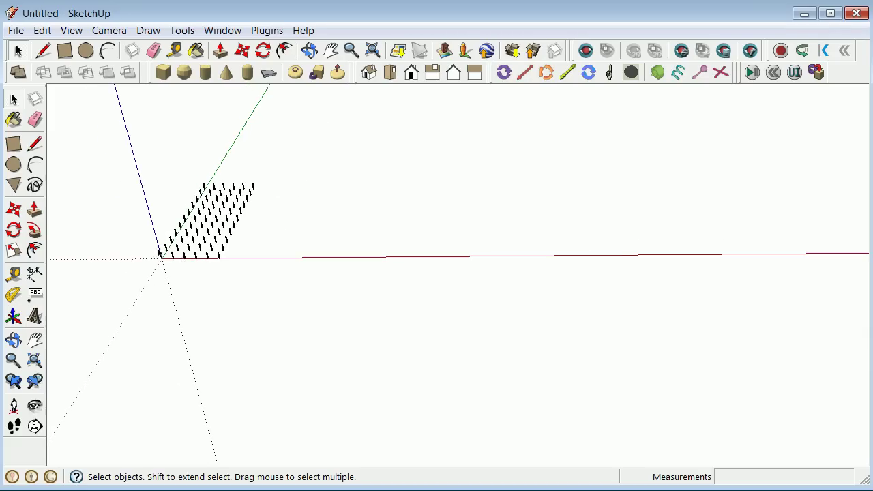
scroll(144, 250, "up", 4)
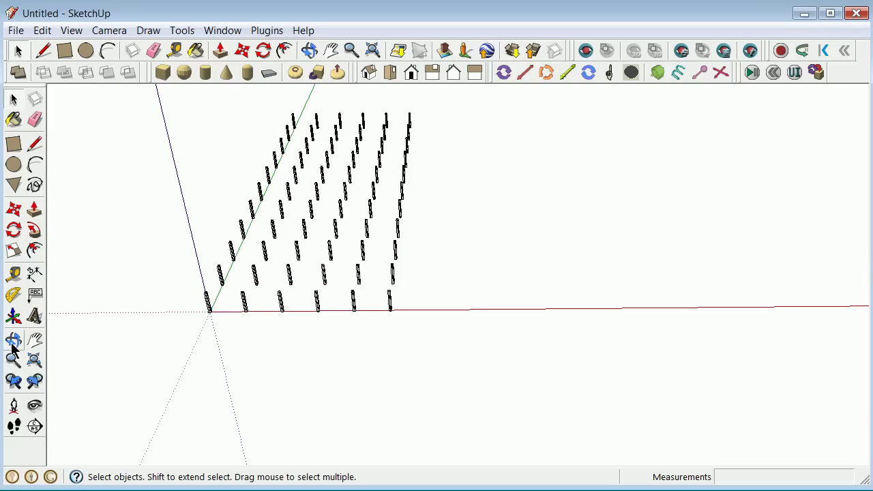
Inside the post group, move all the posts 1" up along the blue axis.
left_click(13, 339)
left_click_drag(226, 300, 220, 335)
scroll(226, 289, "up", 5)
left_click(15, 101)
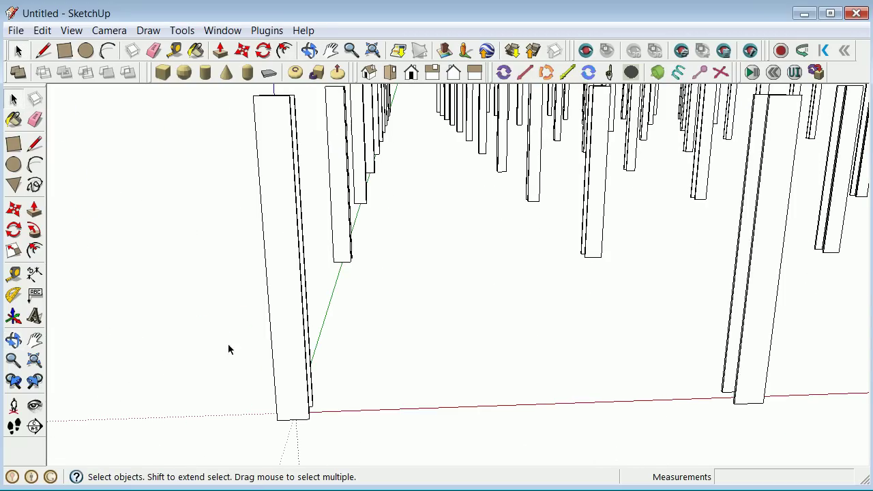
left_click(287, 369)
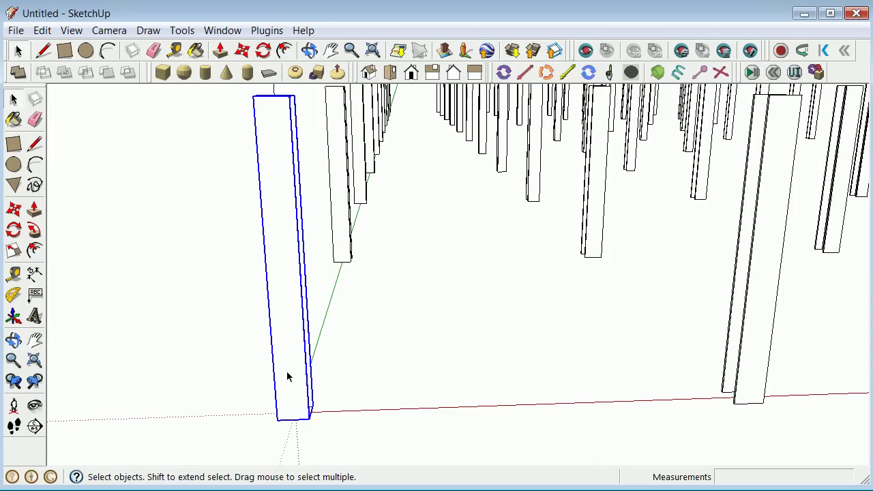
double_click(287, 371)
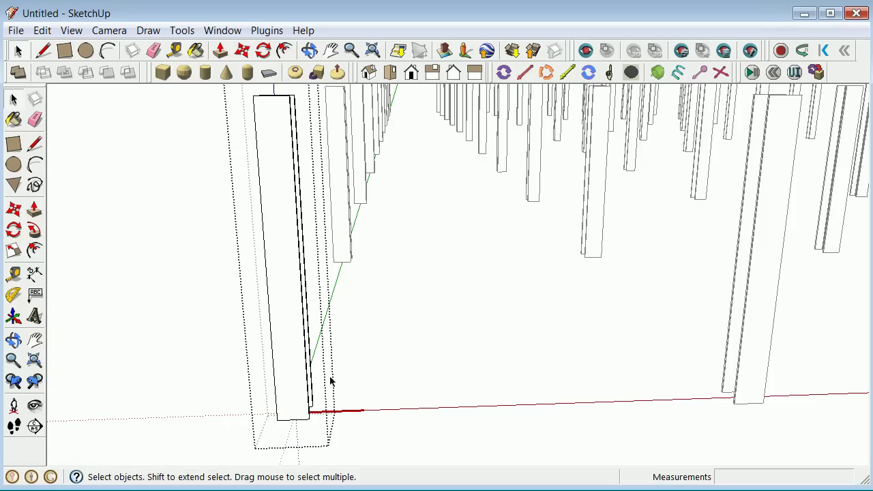
key("ctrl+a")
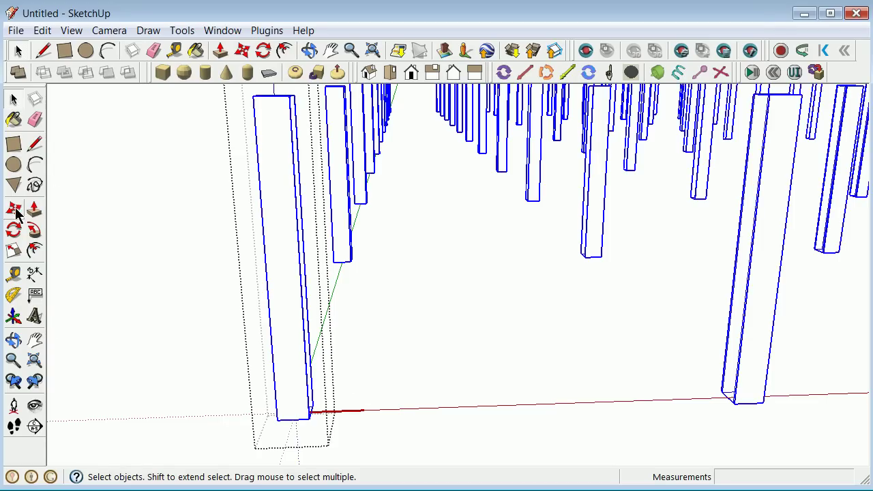
left_click(14, 210)
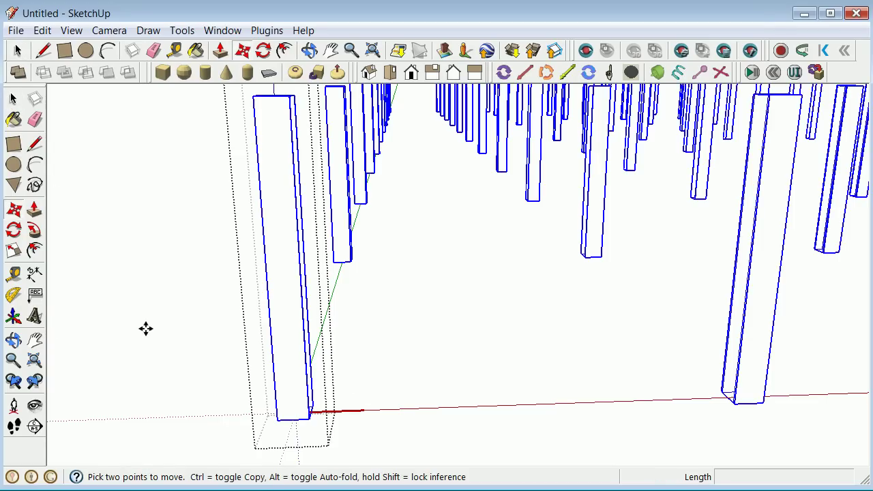
left_click(157, 417)
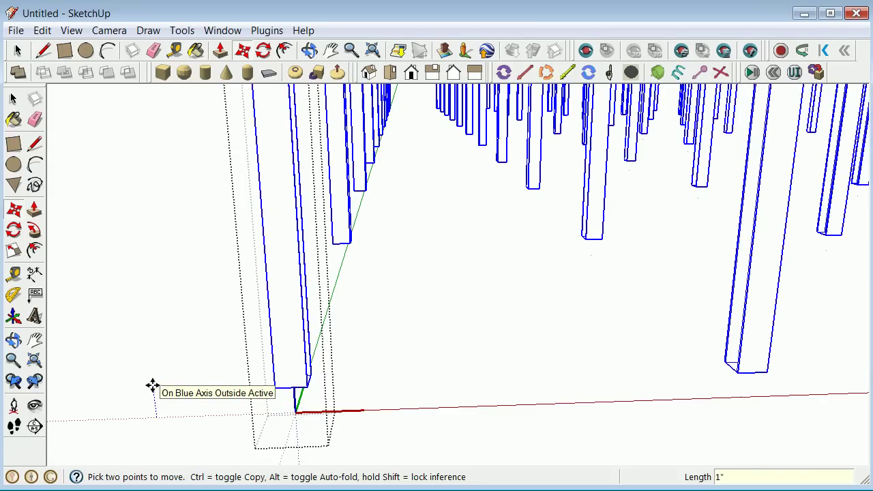
key("Return")
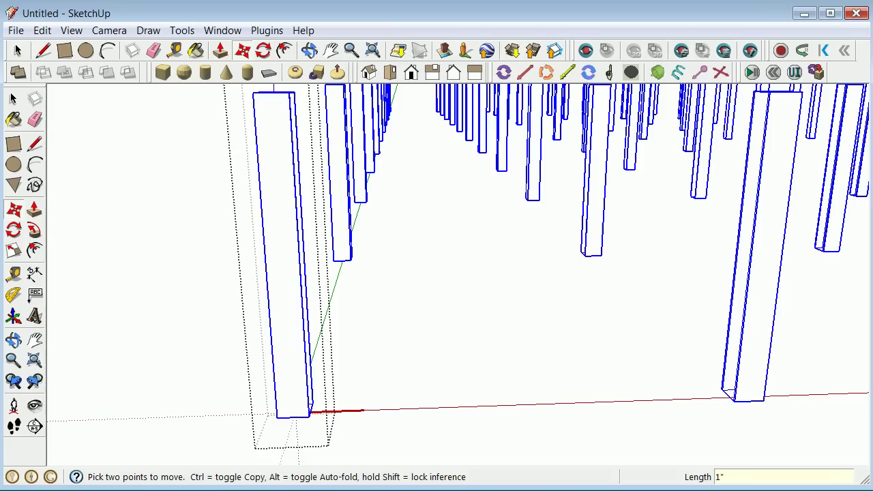
Check the post tops from above, then exit the group.
left_click(12, 339)
left_click_drag(88, 289, 147, 248)
left_click(13, 99)
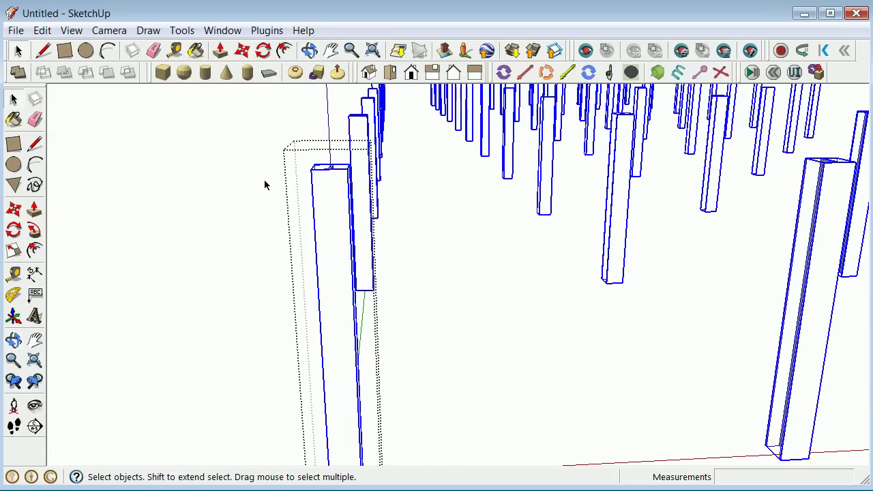
left_click(340, 186)
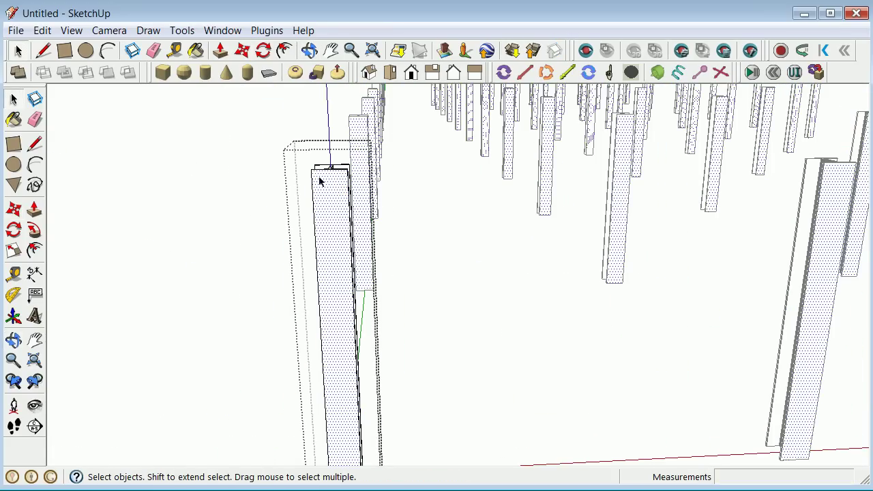
left_click(255, 168)
left_click(324, 181)
left_click(211, 152)
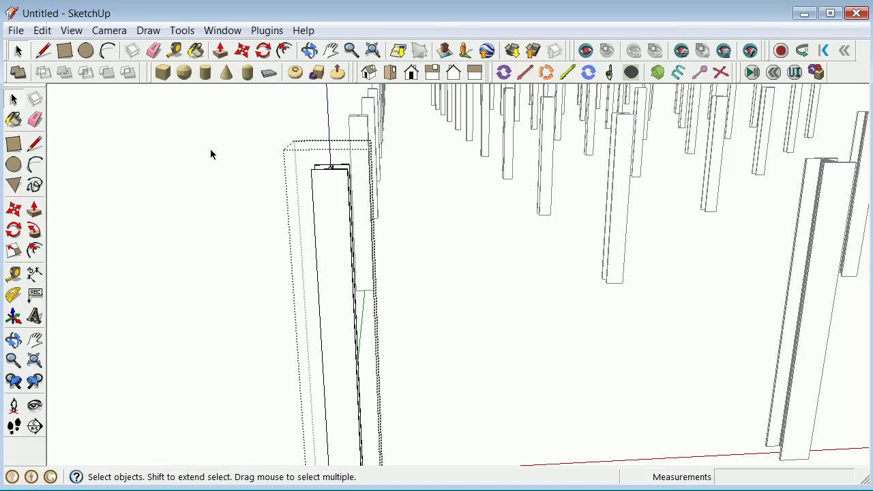
Inside the column group, scale the near column to 0.91 along the blue axis.
double_click(324, 205)
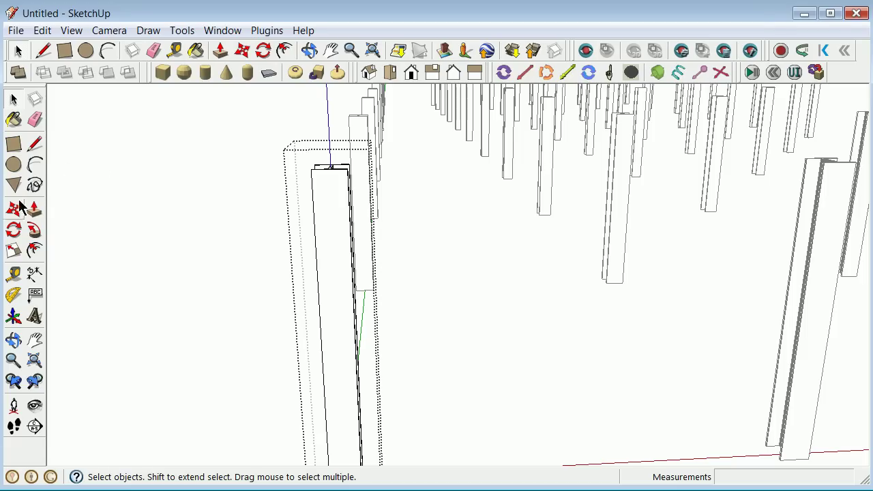
left_click(13, 250)
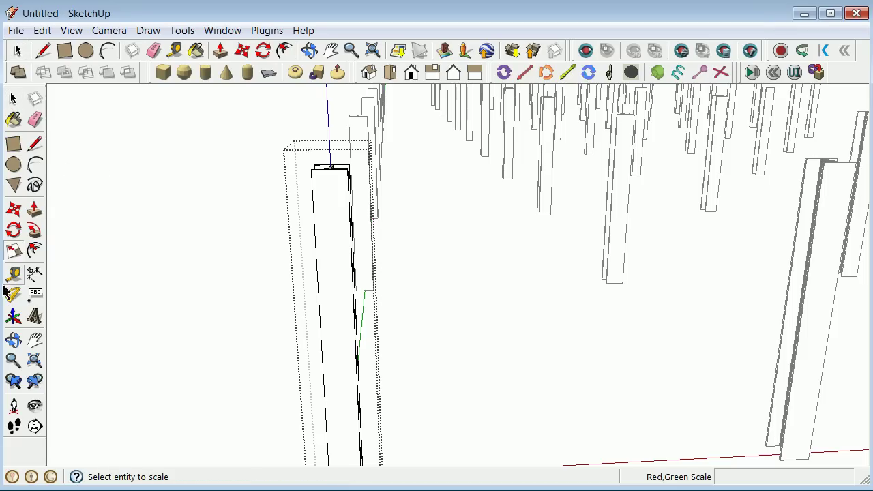
left_click(322, 231)
scroll(347, 197, "up", 3)
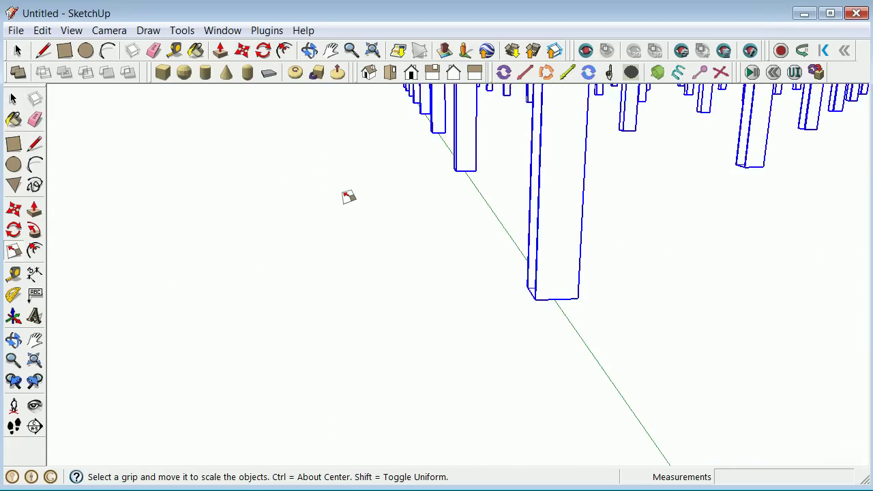
scroll(348, 198, "down", 4)
scroll(348, 197, "down", 2)
scroll(348, 210, "up", 4)
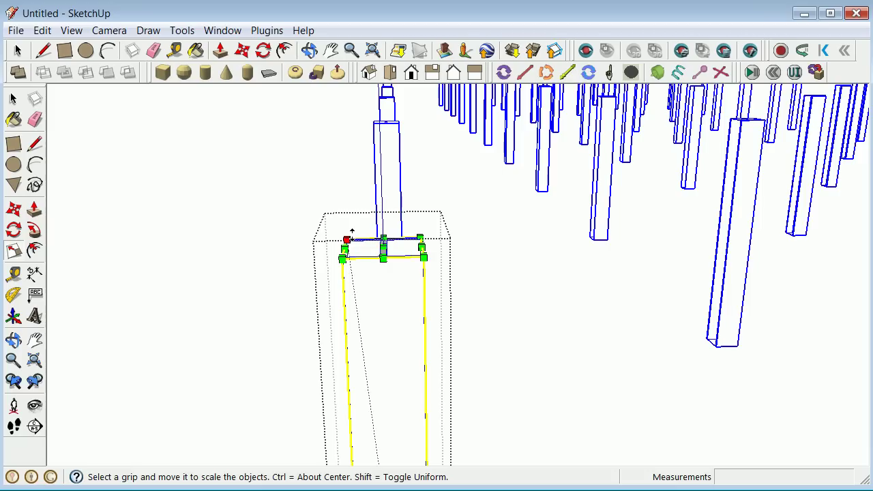
left_click_drag(383, 250, 385, 292)
Zoom out to view the whole shortened column grid.
left_click(13, 100)
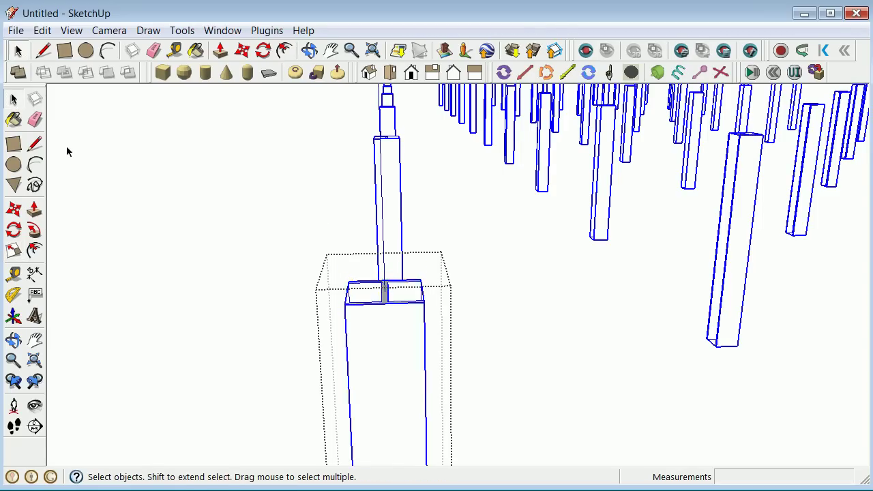
middle_click_drag(155, 201, 195, 225)
scroll(255, 269, "down", 3)
scroll(170, 230, "up", 2)
scroll(236, 253, "up", 2)
scroll(230, 256, "down", 1)
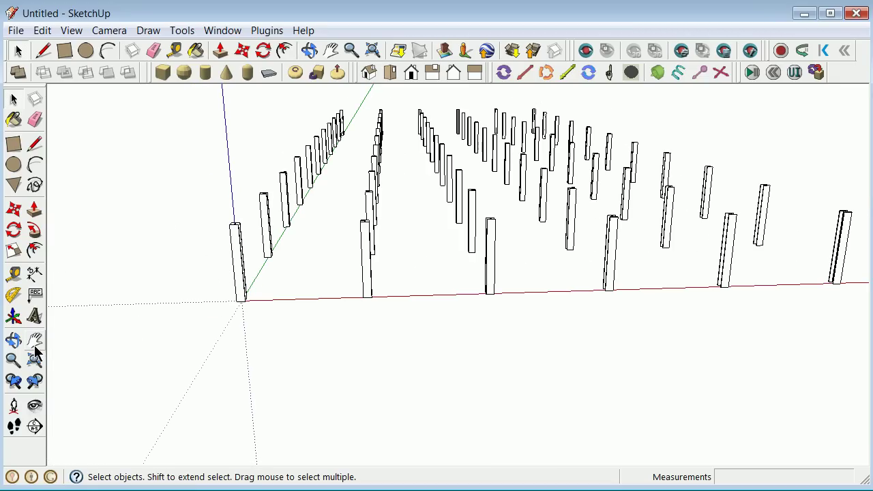
Orbit around the column grid and zoom in close on the I-beam columns.
left_click(13, 341)
left_click_drag(140, 335, 173, 347)
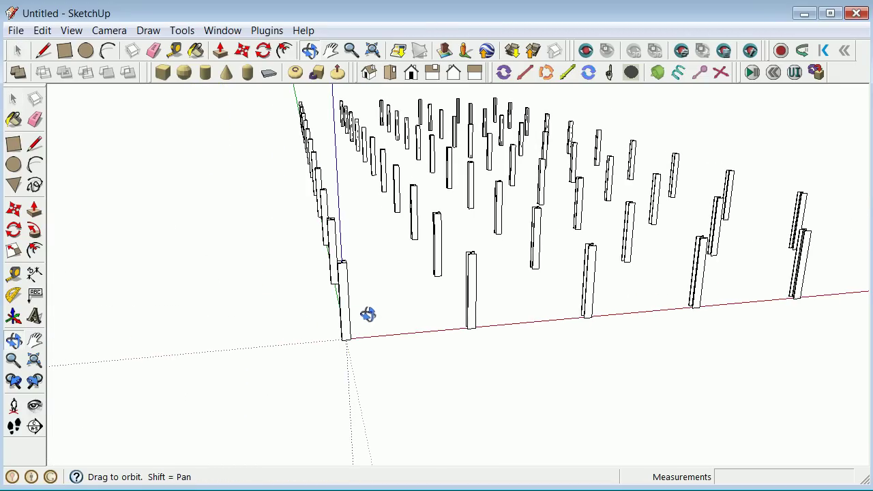
left_click_drag(376, 312, 376, 312)
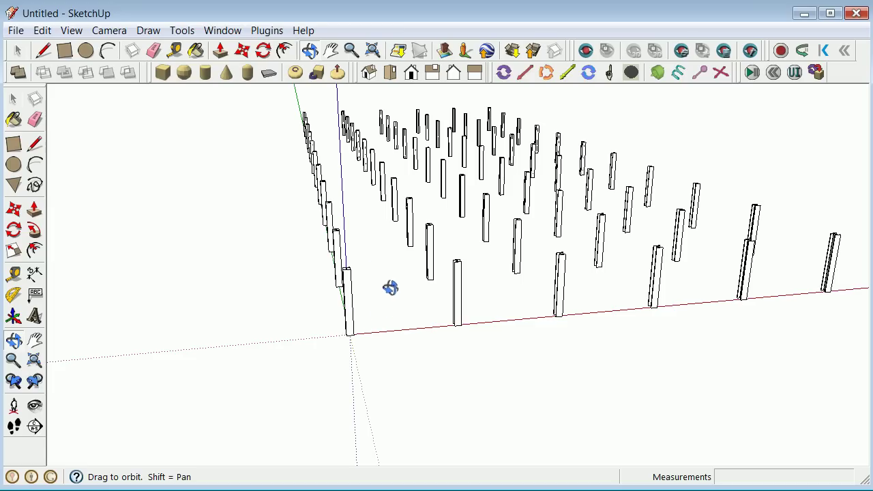
left_click_drag(376, 266, 166, 295)
scroll(198, 303, "down", 5)
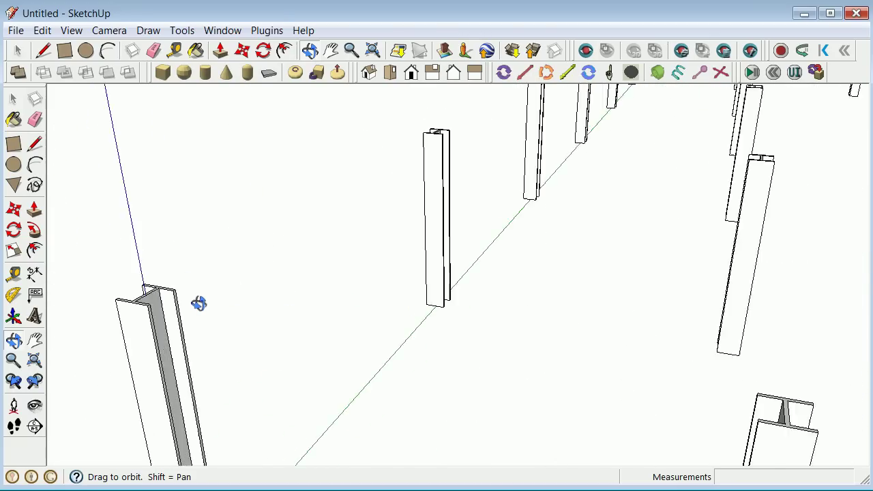
scroll(209, 305, "up", 2)
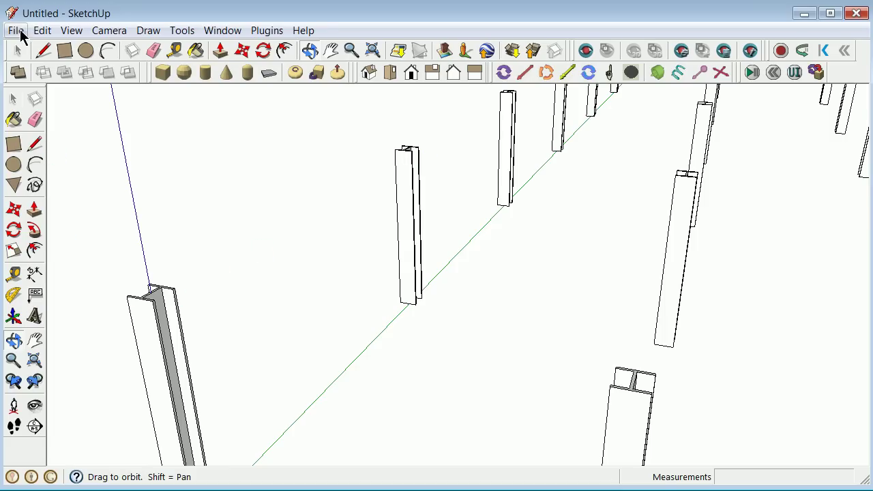
From the Components panel's In Model list, place a w12x503d beam on the column's top endpoint.
left_click(232, 30)
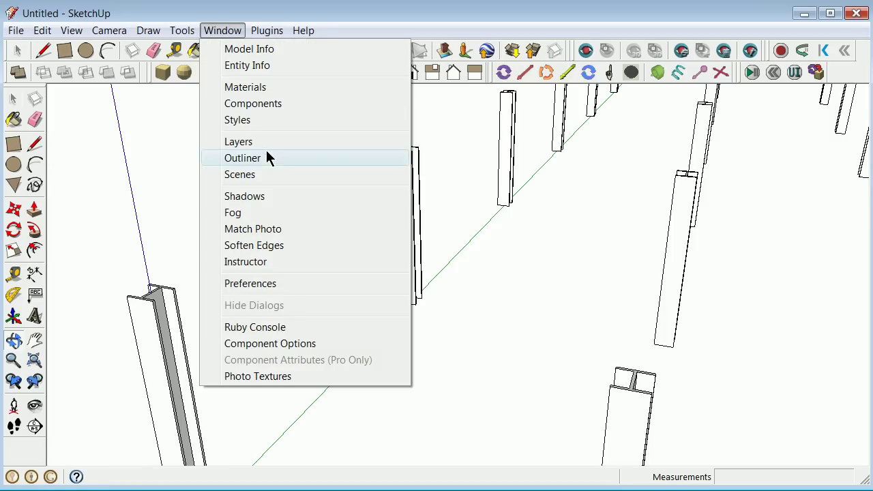
left_click(265, 103)
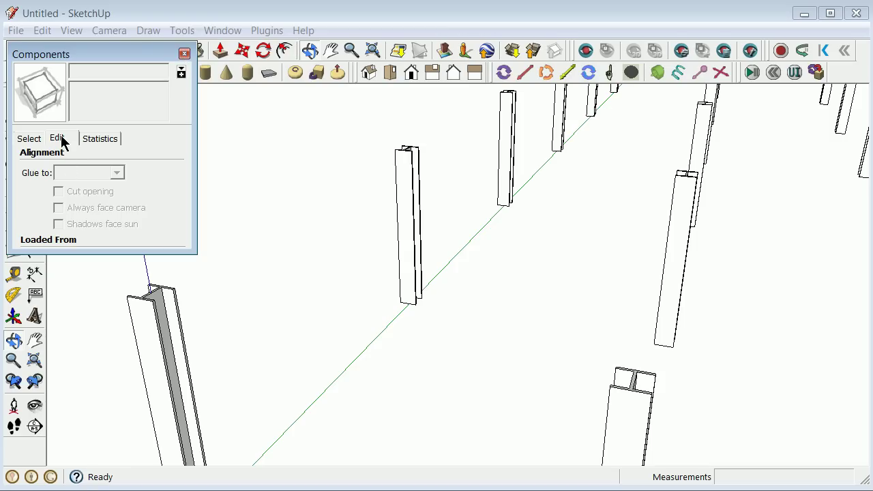
left_click(185, 54)
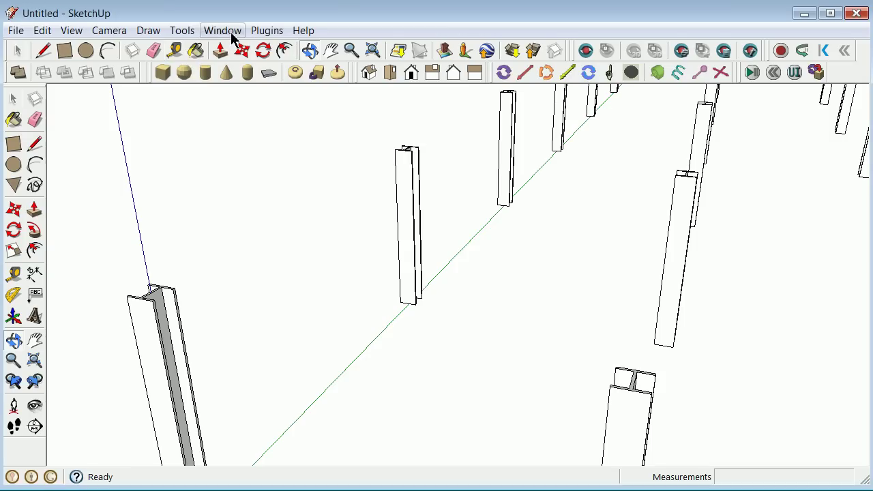
left_click(229, 32)
left_click(249, 105)
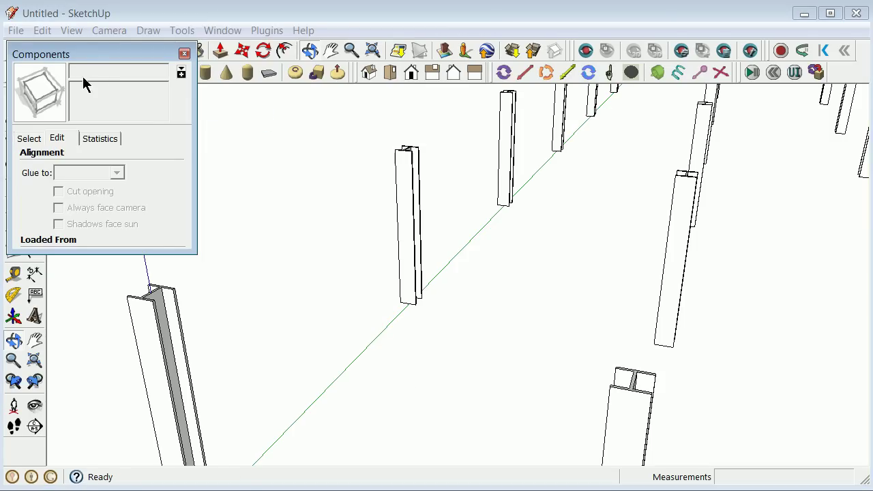
left_click_drag(81, 54, 311, 131)
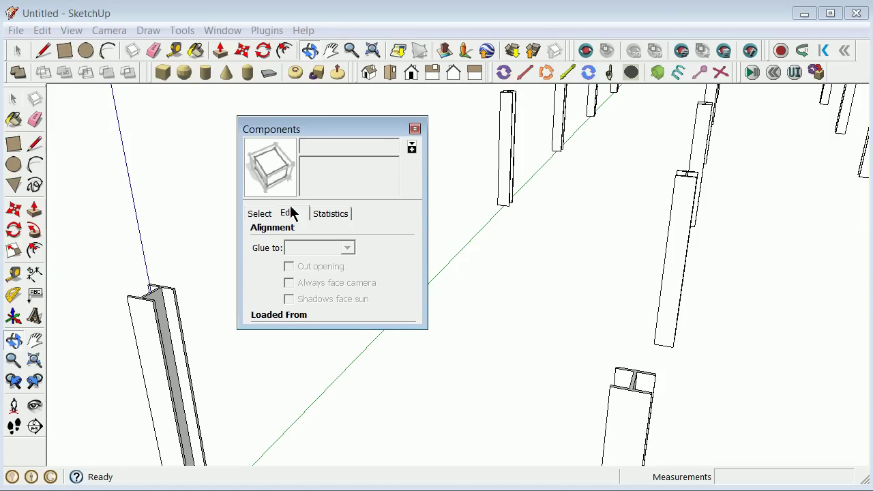
left_click(260, 214)
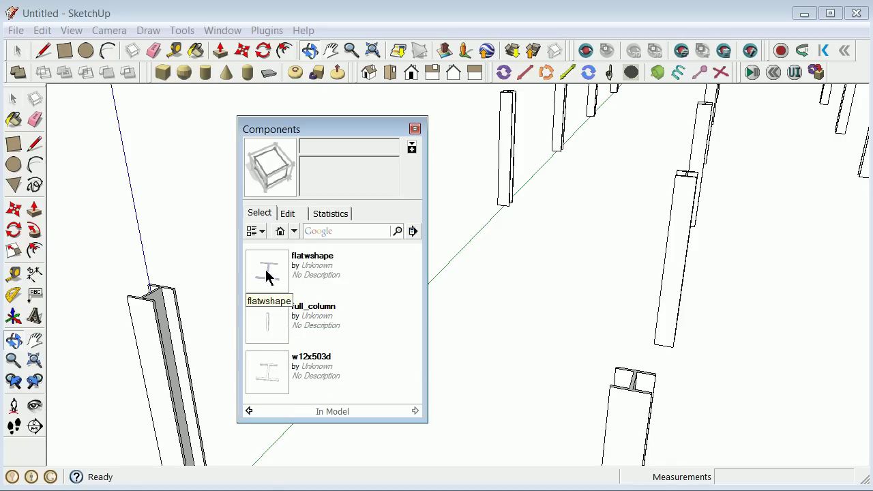
left_click(276, 377)
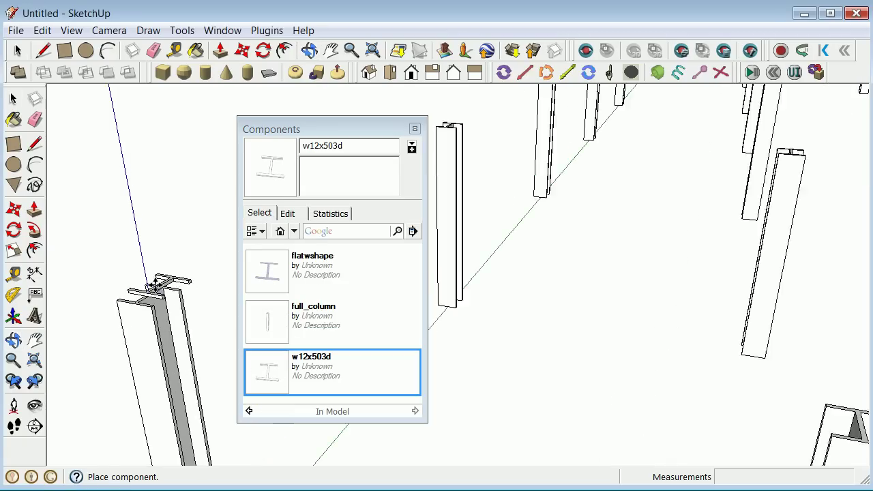
scroll(174, 276, "down", 3)
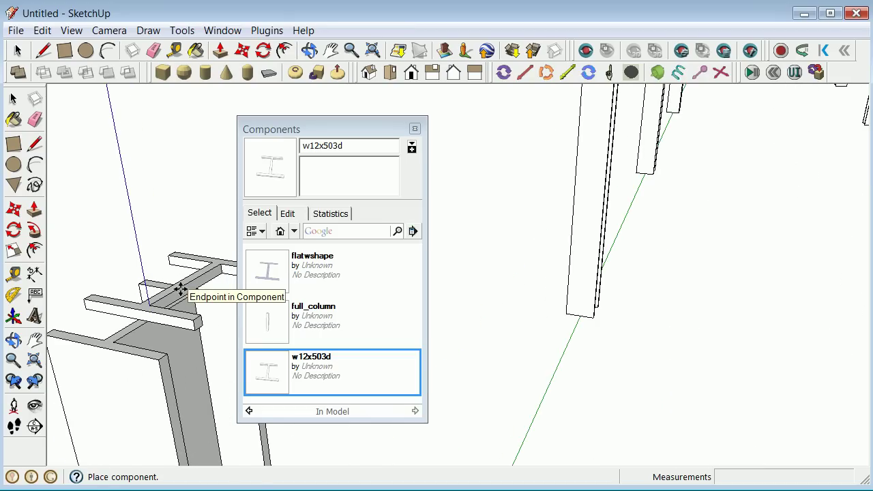
left_click(180, 290)
Rotate the placed beam 90° so it stands upright, and close the Components panel.
left_click(14, 99)
scroll(167, 204, "down", 5)
scroll(154, 198, "up", 5)
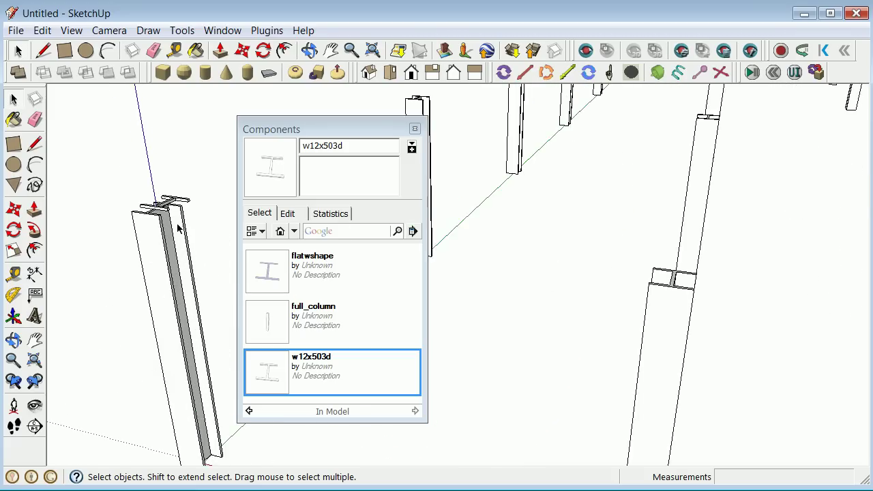
left_click(129, 186)
left_click(14, 230)
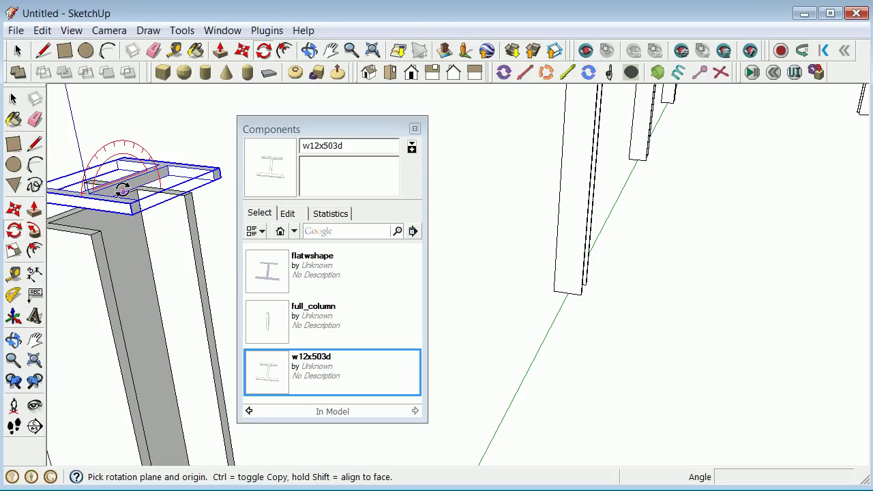
left_click_drag(125, 191, 212, 161)
left_click(208, 183)
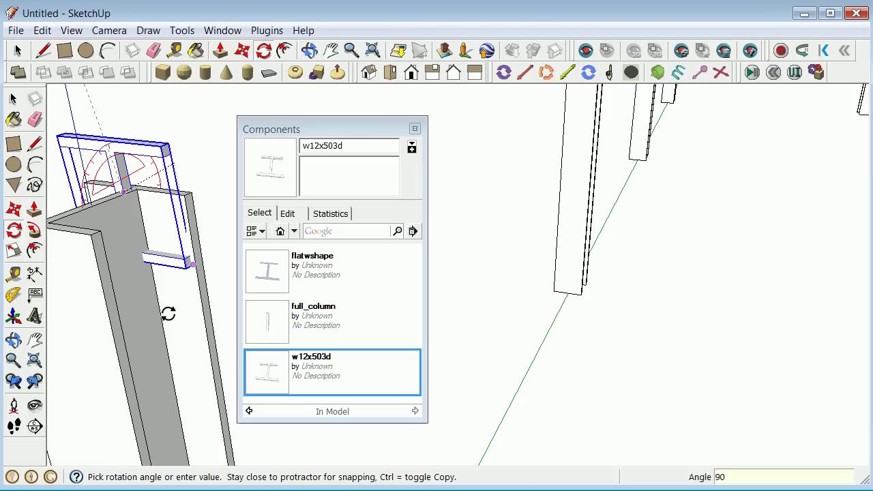
left_click(168, 314)
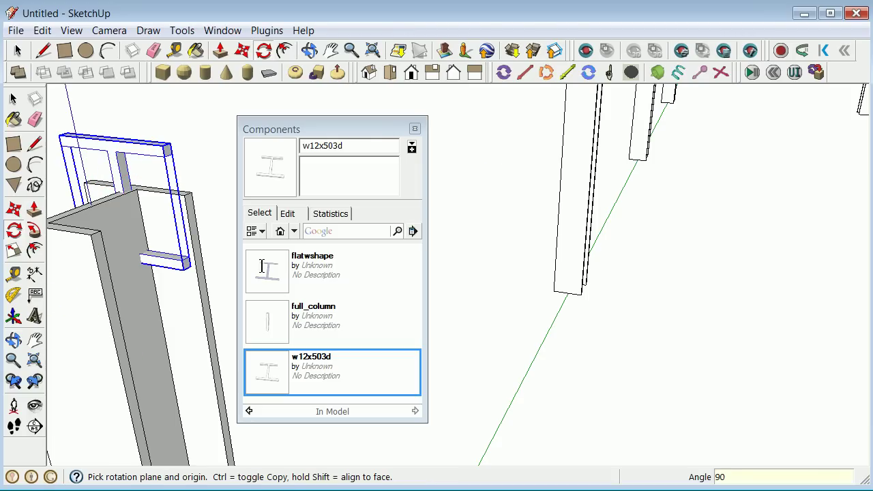
left_click(415, 129)
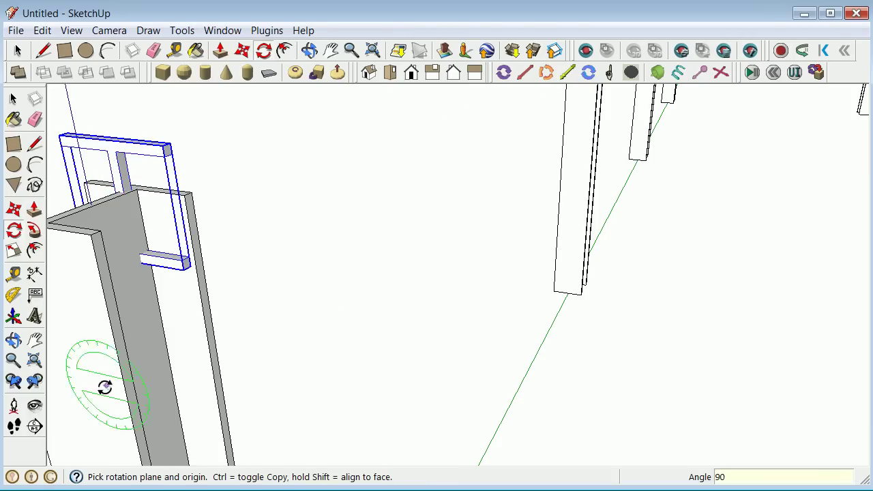
Select the rotated beam piece and shift it along the green axis.
left_click(13, 339)
left_click_drag(137, 326, 266, 190)
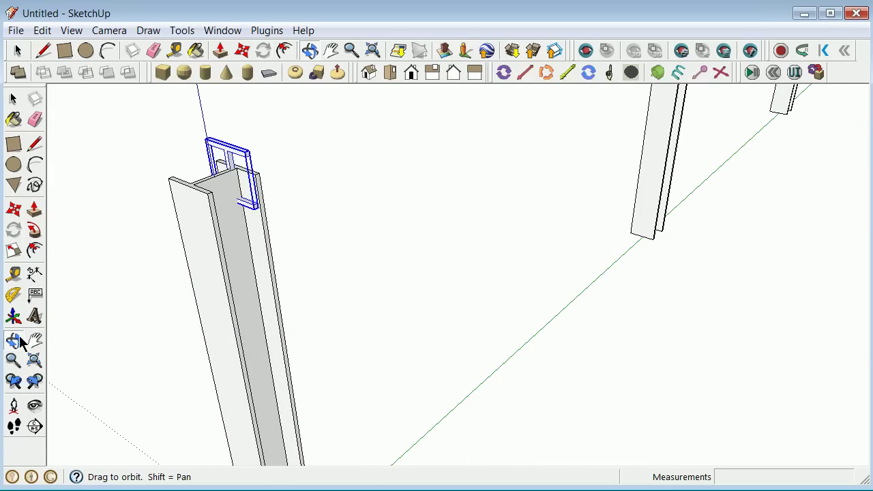
left_click_drag(331, 255, 123, 179)
left_click(12, 100)
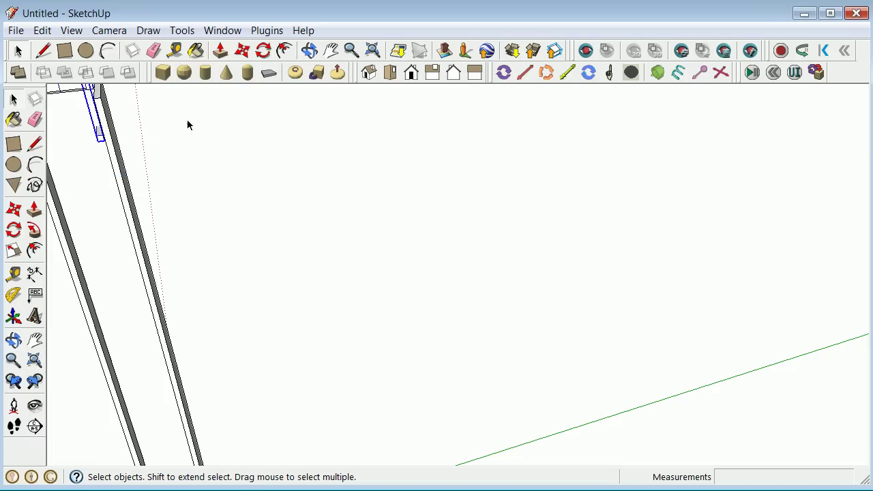
left_click(263, 122)
scroll(94, 146, "up", 3)
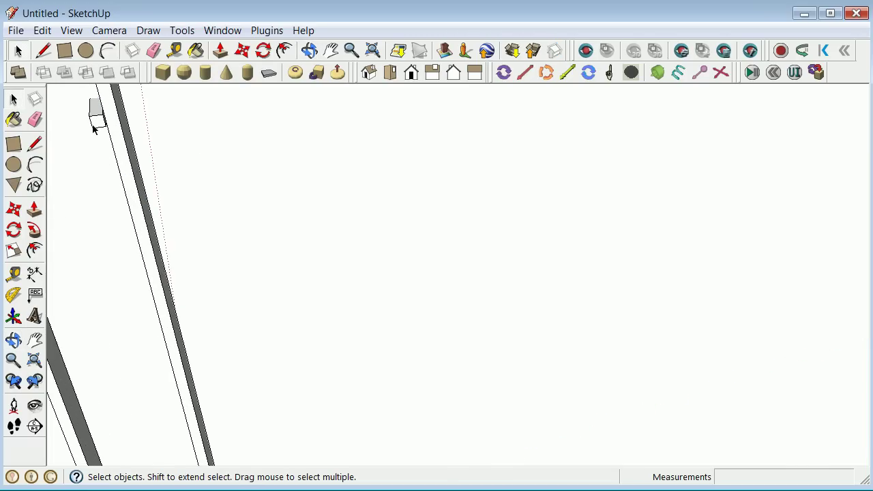
left_click(94, 129)
left_click(16, 212)
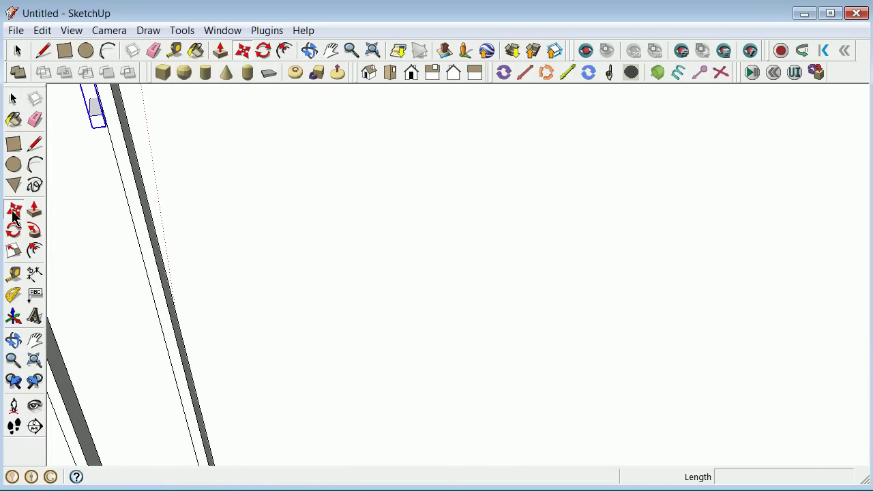
left_click(96, 128)
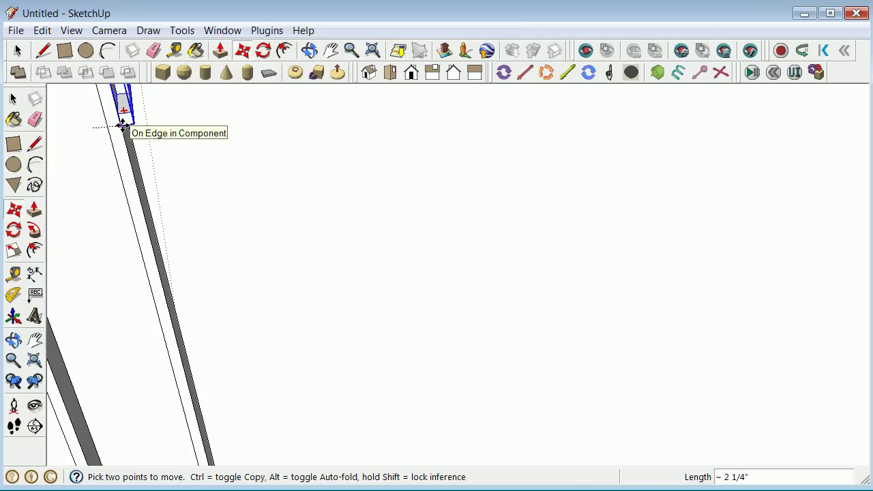
scroll(120, 123, "up", 2)
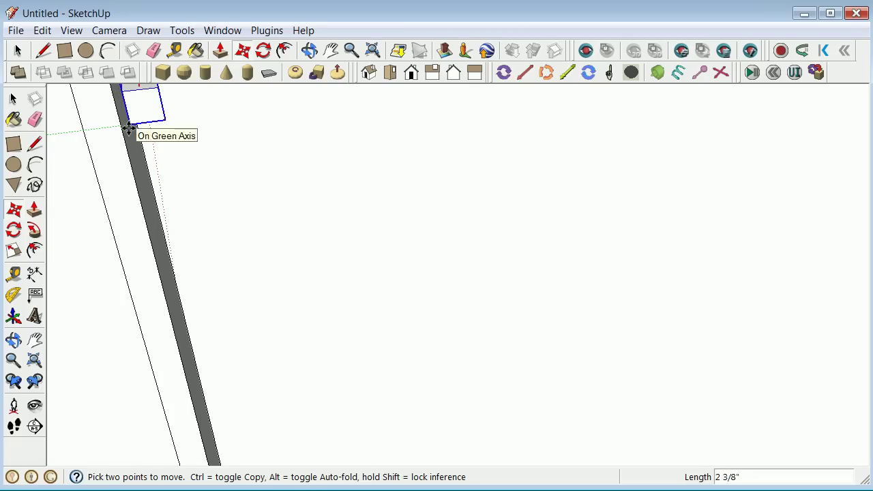
left_click(130, 130)
scroll(204, 191, "down", 1)
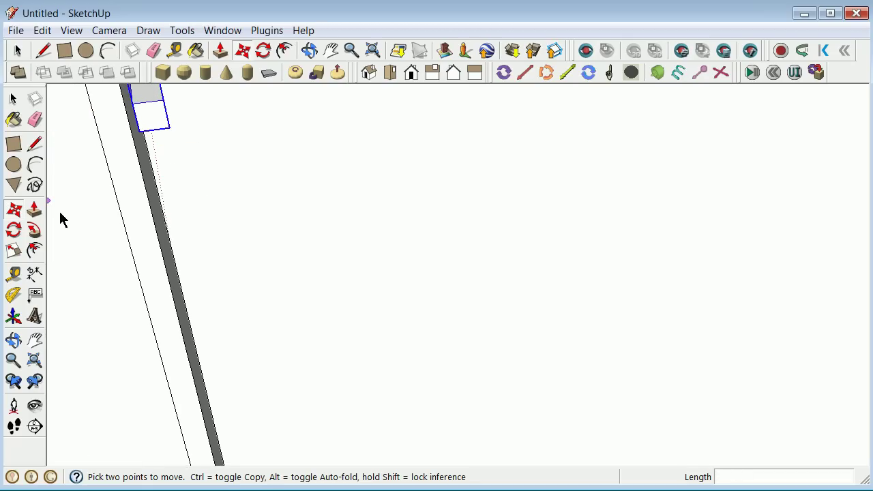
left_click(11, 103)
scroll(229, 185, "down", 2)
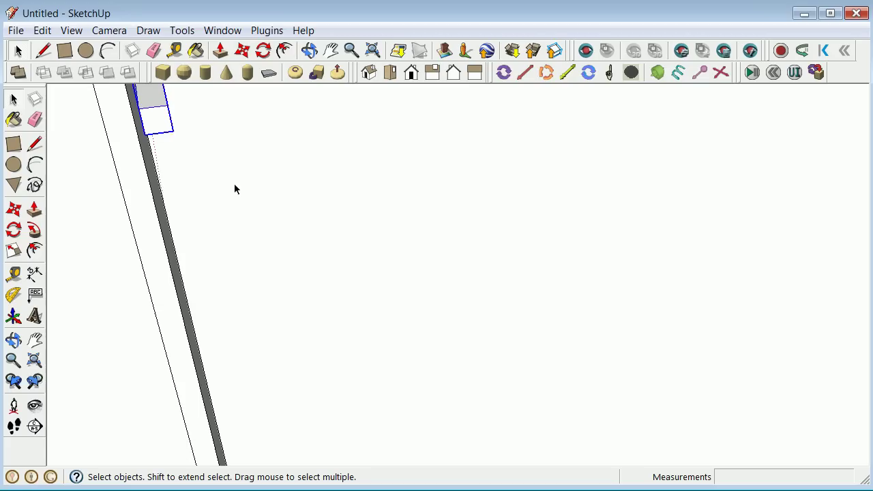
Move the beam piece down so it snaps flush onto the column's top end.
left_click(13, 340)
left_click_drag(248, 253, 201, 264)
scroll(201, 264, "up", 5)
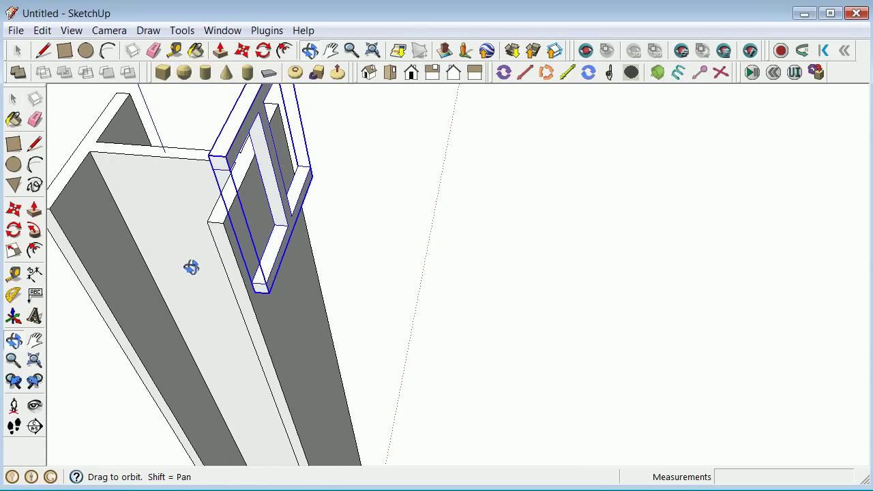
left_click_drag(89, 359, 229, 199)
left_click(15, 101)
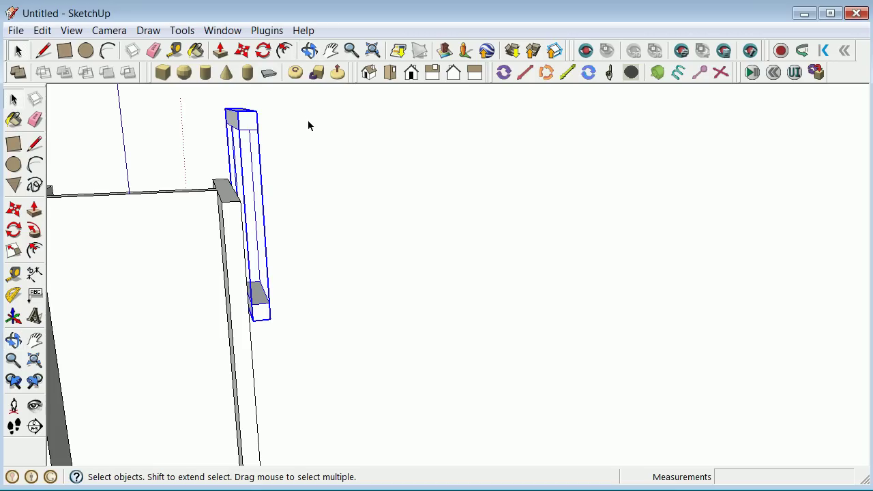
left_click(13, 211)
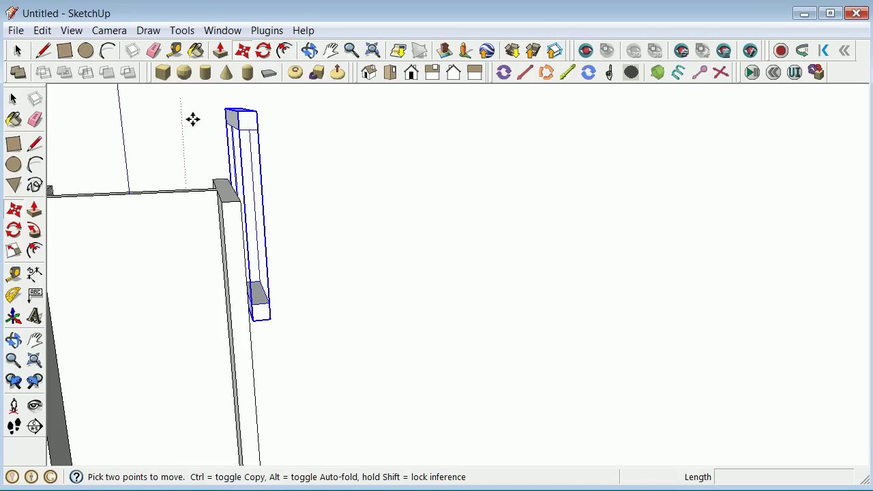
left_click(245, 116)
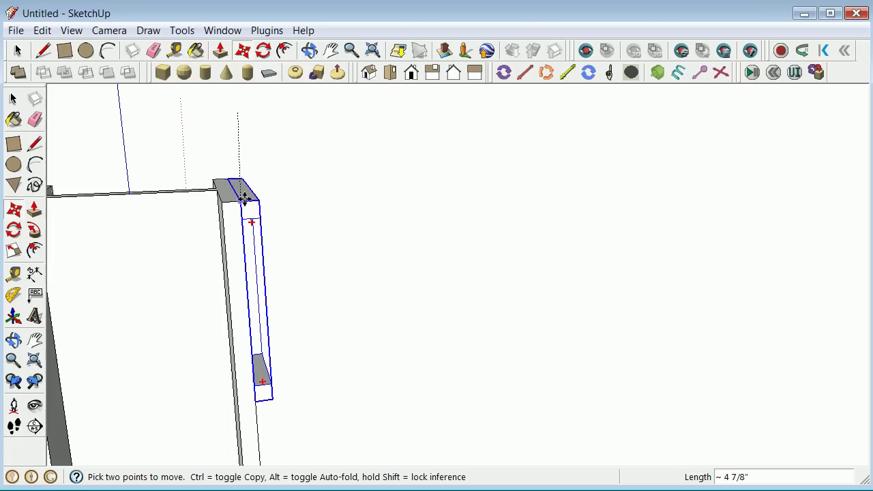
left_click(246, 199)
left_click(14, 101)
left_click(274, 171)
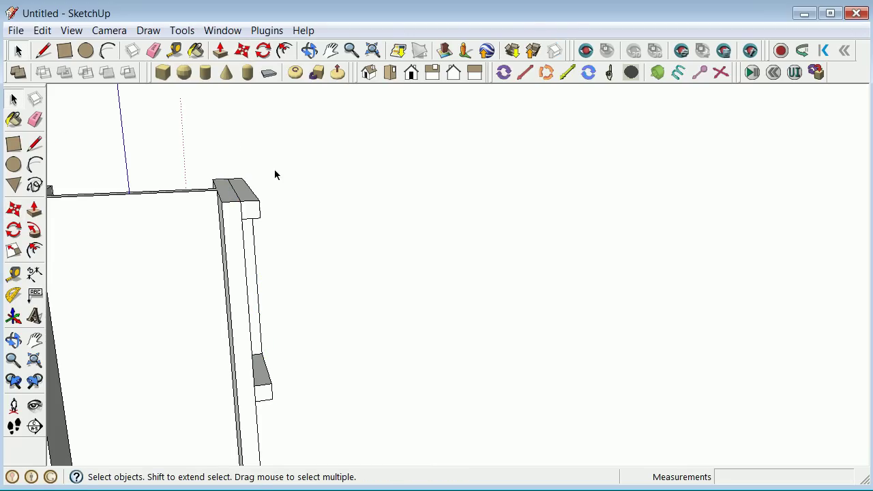
Scale the w12x503d beam along blue (228.00) until it reaches the neighbouring column's face.
left_click(13, 340)
left_click_drag(171, 341, 219, 341)
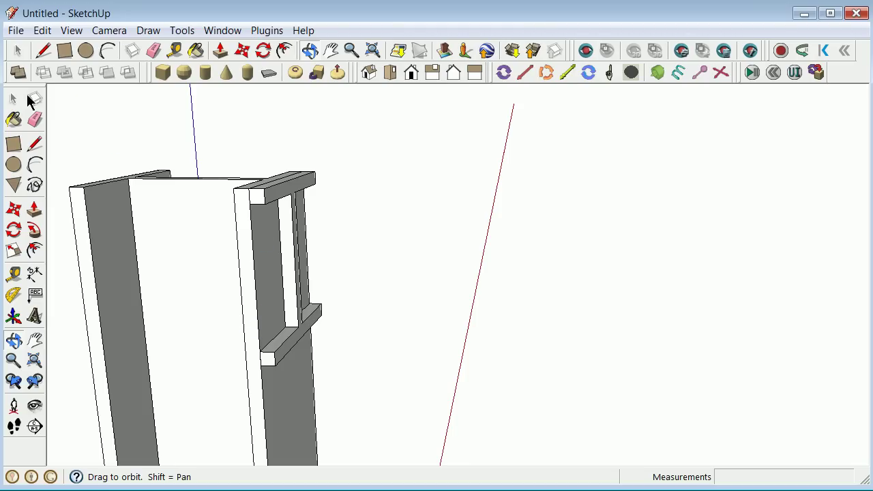
left_click(14, 99)
left_click(296, 195)
key("s")
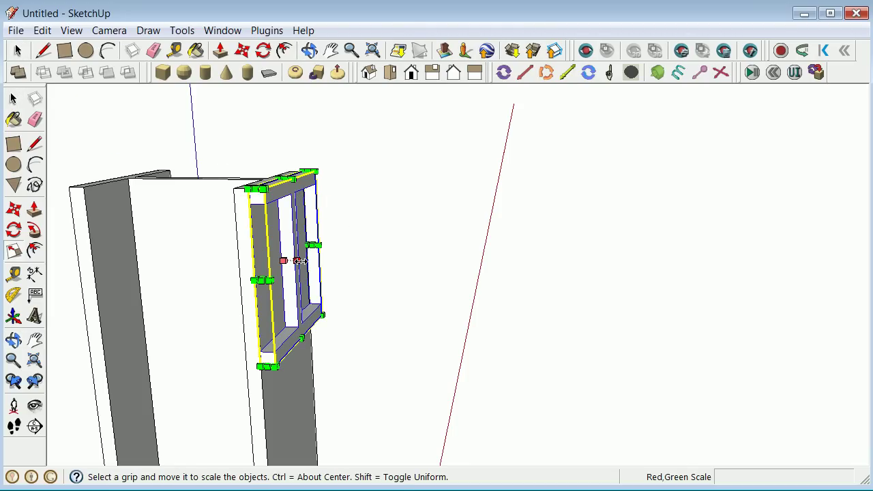
left_click(298, 261)
scroll(376, 268, "down", 6)
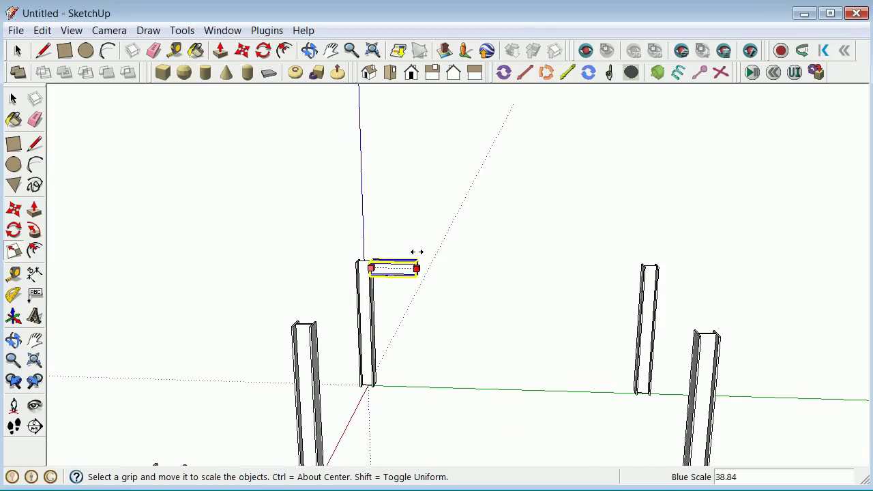
scroll(662, 297, "up", 4)
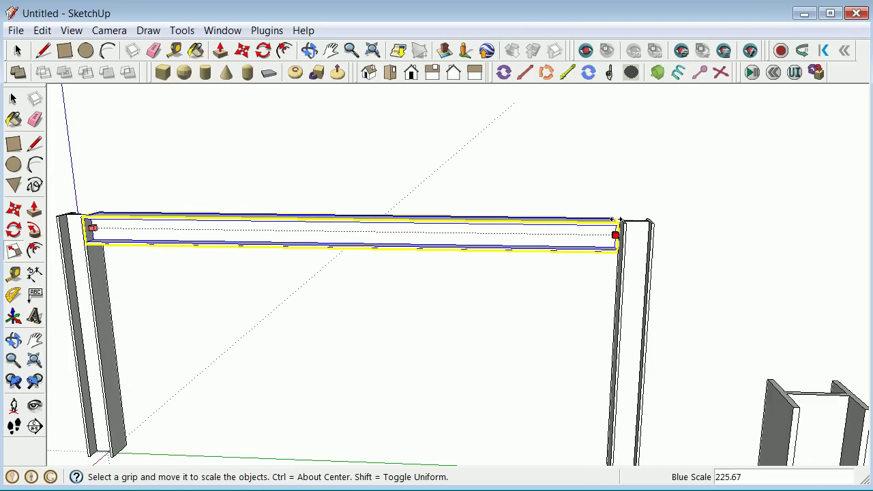
scroll(619, 238, "up", 5)
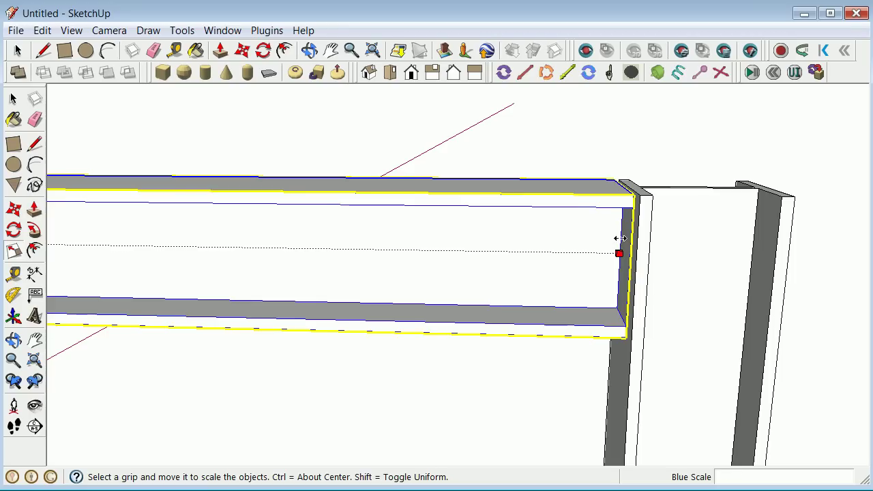
left_click(625, 251)
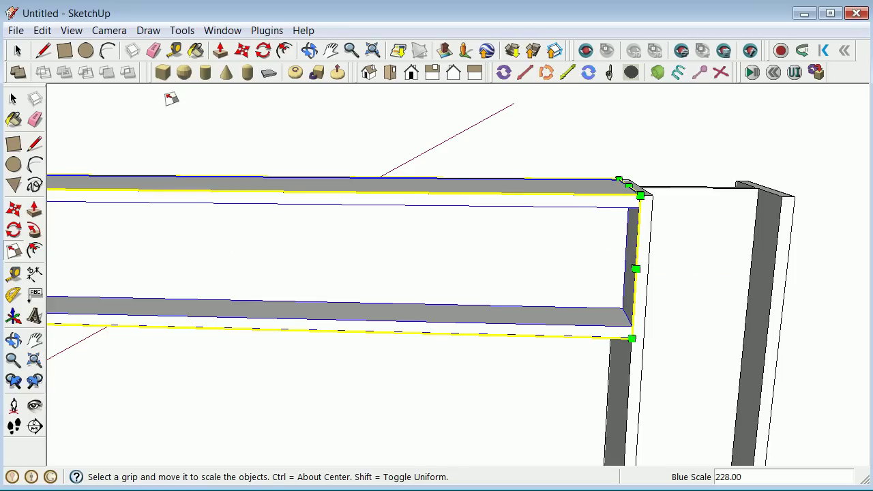
left_click(13, 99)
left_click(240, 168)
scroll(359, 248, "down", 6)
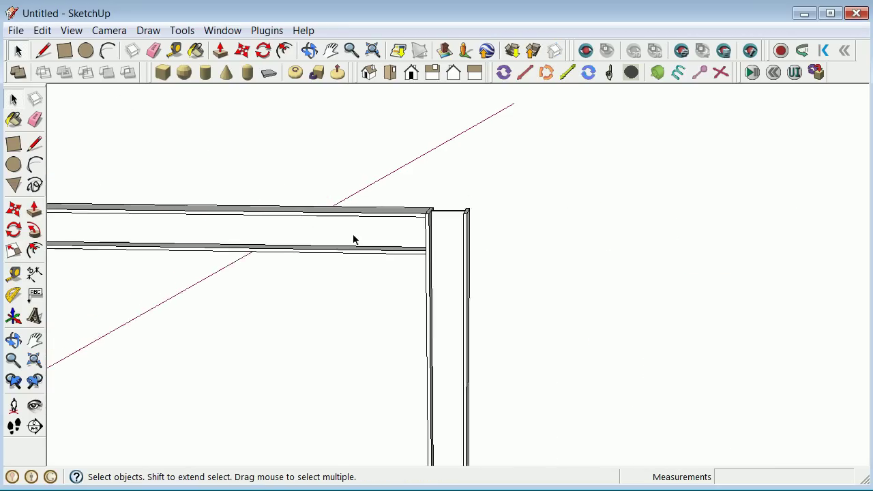
Copy the first beam 15' along red and array it 5x across the column row.
left_click(13, 339)
left_click_drag(177, 361, 462, 462)
scroll(464, 443, "up", 3)
scroll(162, 286, "down", 1)
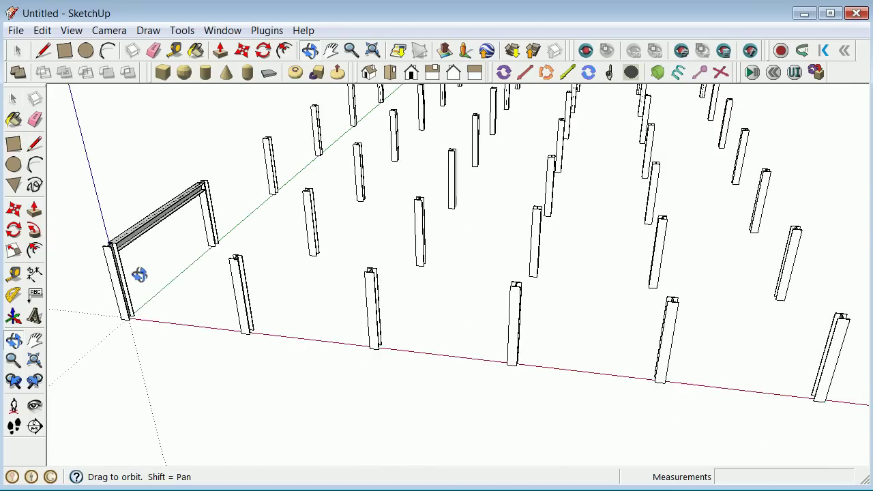
scroll(136, 269, "up", 3)
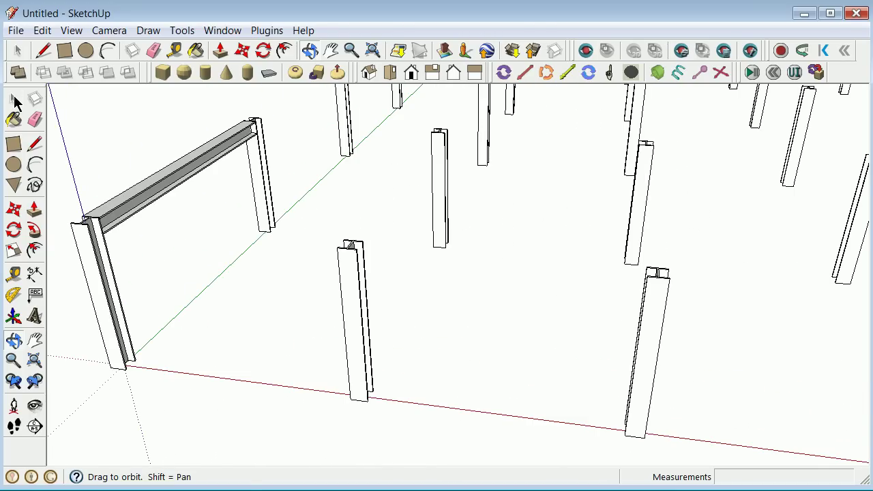
left_click(13, 99)
left_click(144, 190)
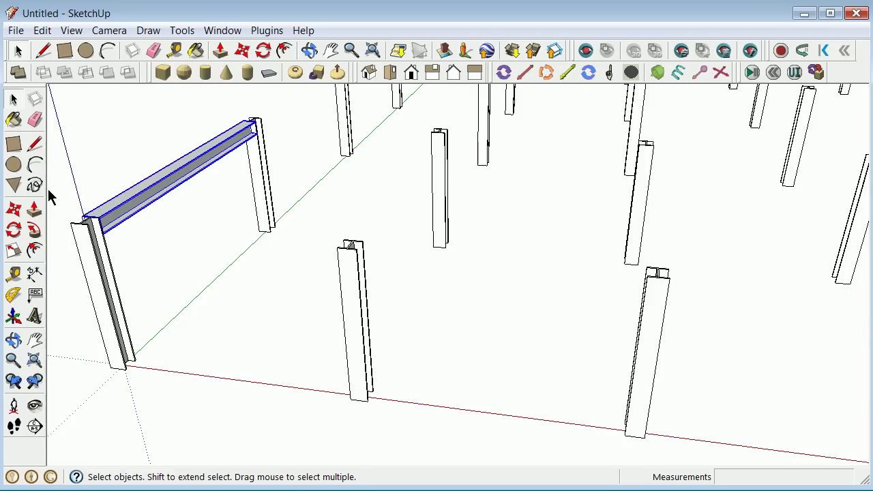
left_click(13, 209)
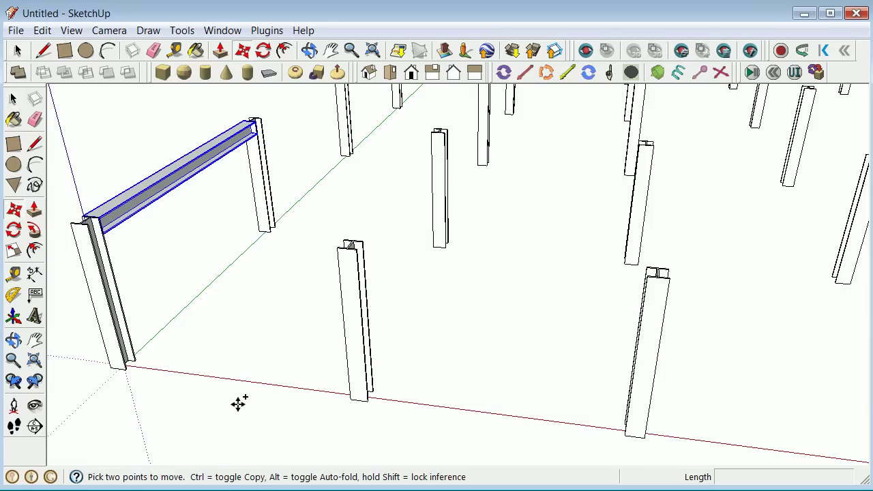
left_click(165, 378)
key("ctrl")
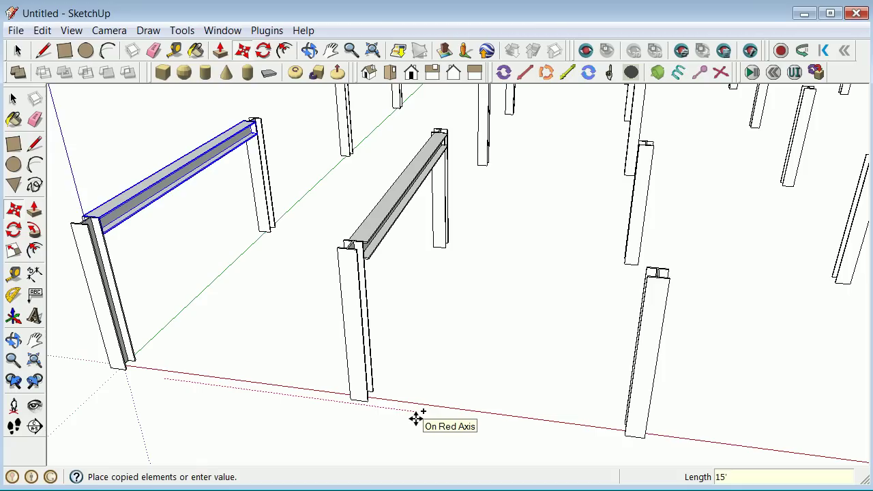
key("Return")
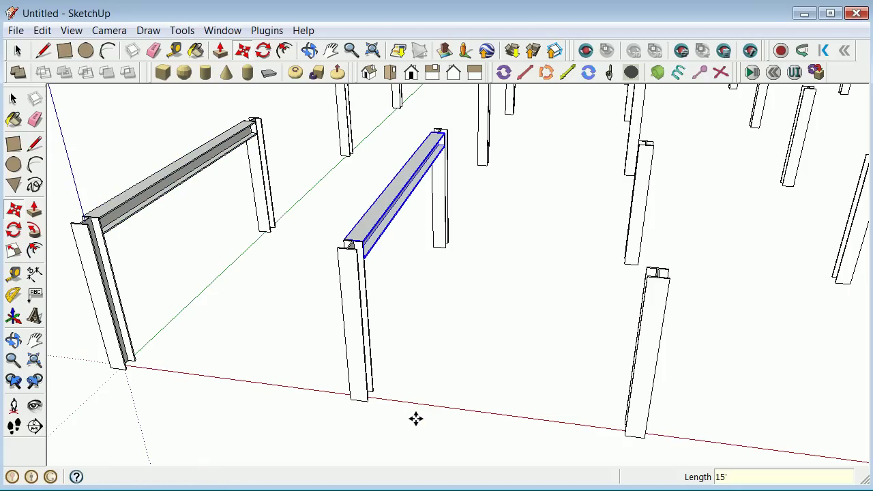
type("5x")
key("Return")
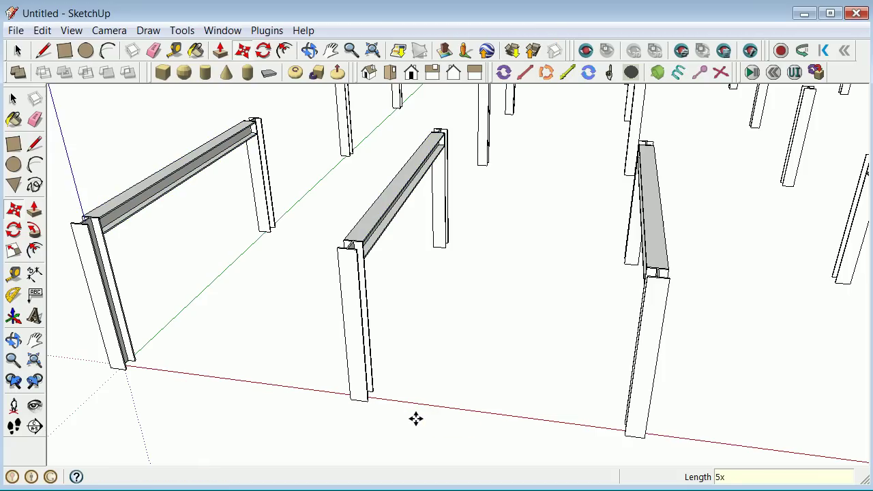
Orbit around the row of six beam-topped frames to inspect them from different angles.
left_click(13, 99)
left_click(340, 281)
scroll(336, 280, "down", 3)
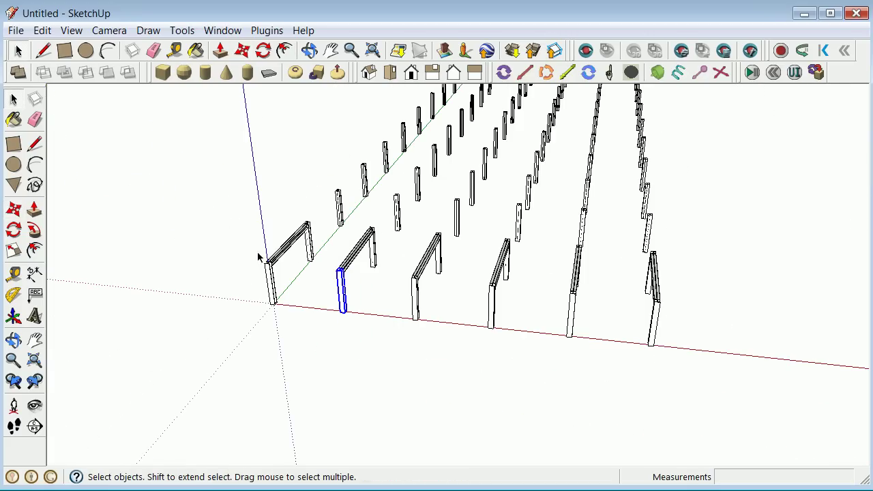
left_click(13, 341)
left_click_drag(87, 323, 354, 341)
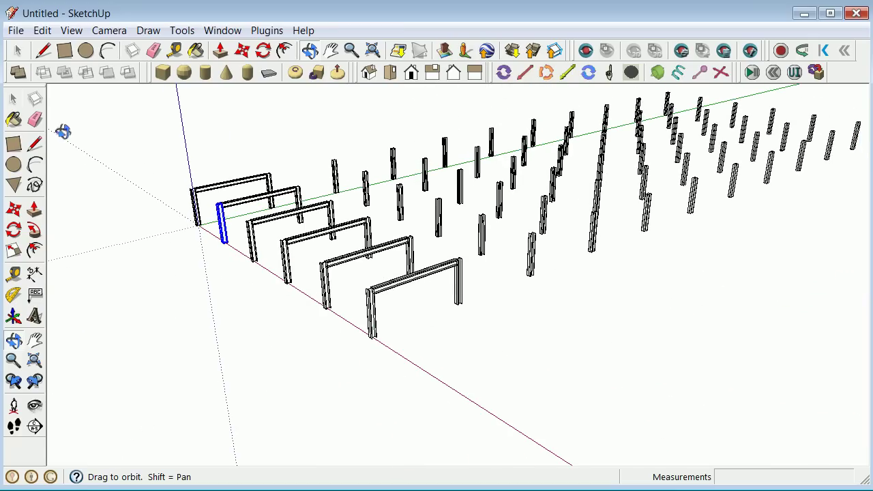
left_click_drag(189, 263, 107, 273)
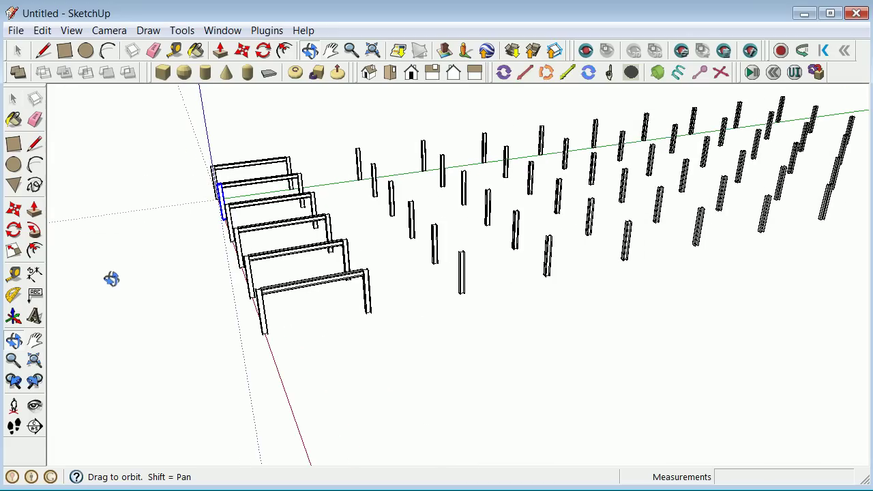
left_click(13, 99)
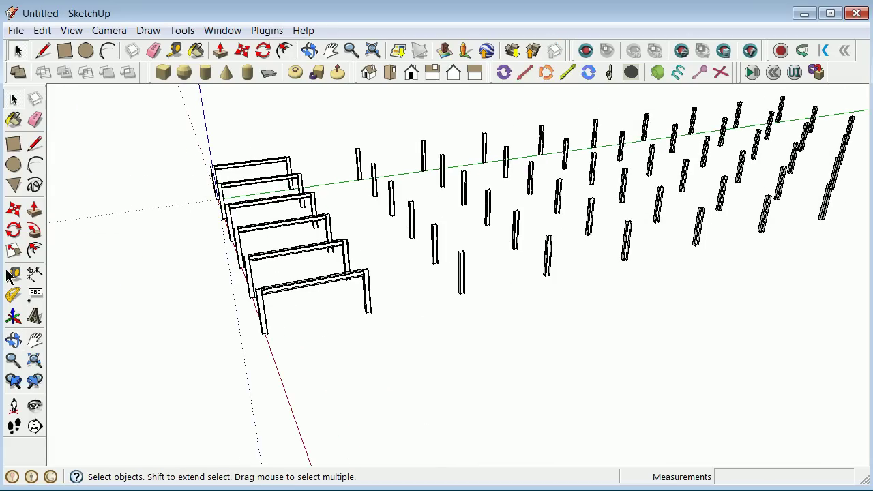
Select the stack of six beams from an end-on view.
left_click(14, 340)
left_click_drag(61, 324, 60, 196)
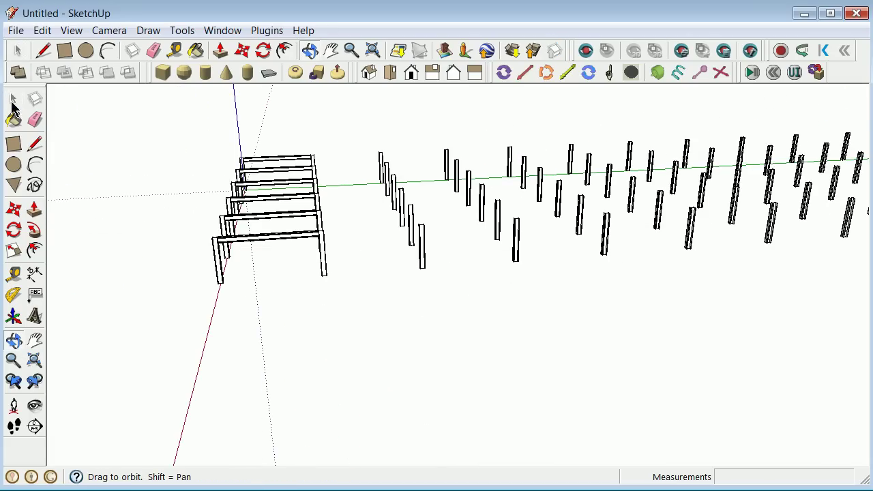
left_click(14, 101)
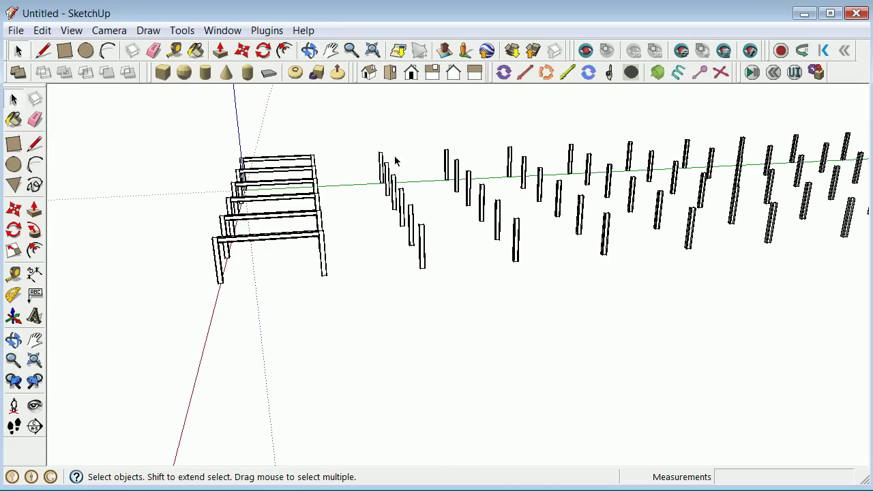
left_click(284, 264)
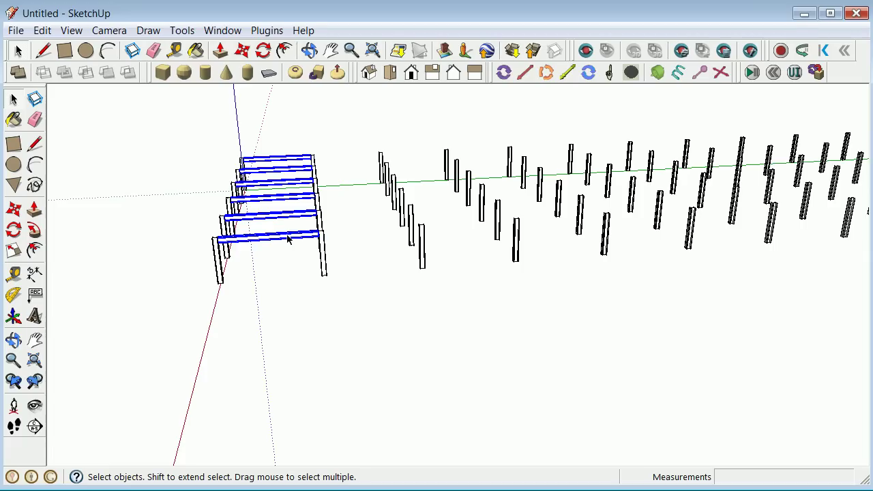
right_click(288, 238)
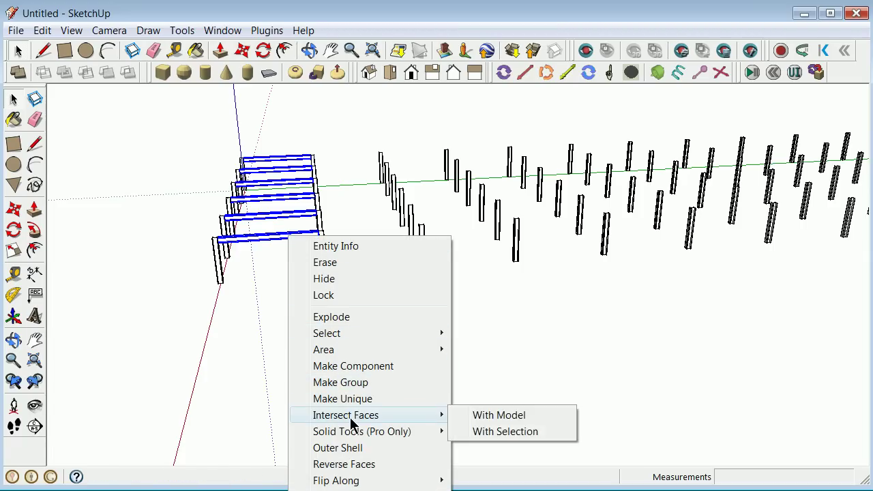
left_click(237, 256)
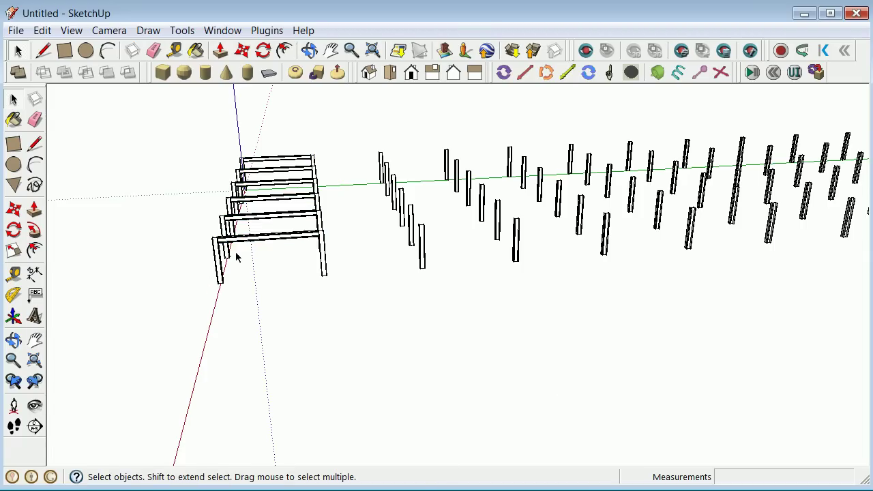
left_click(272, 249)
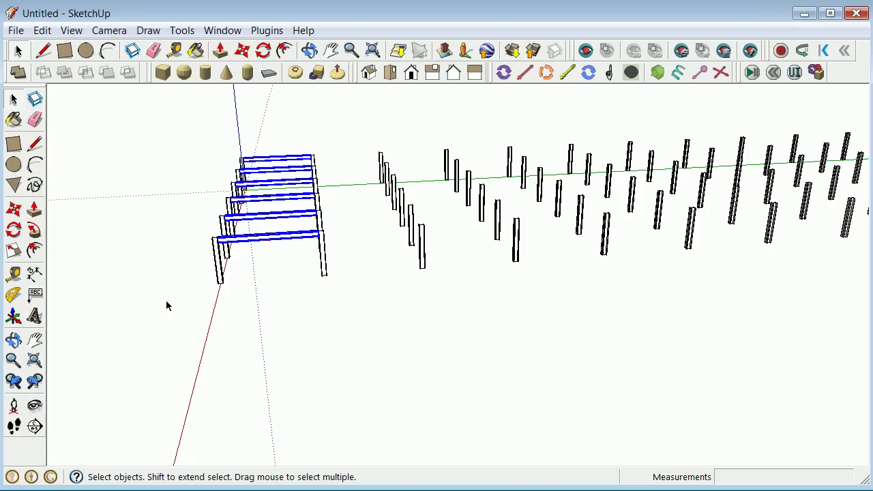
Copy the six beams one column bay along green and array them 10x.
left_click(14, 210)
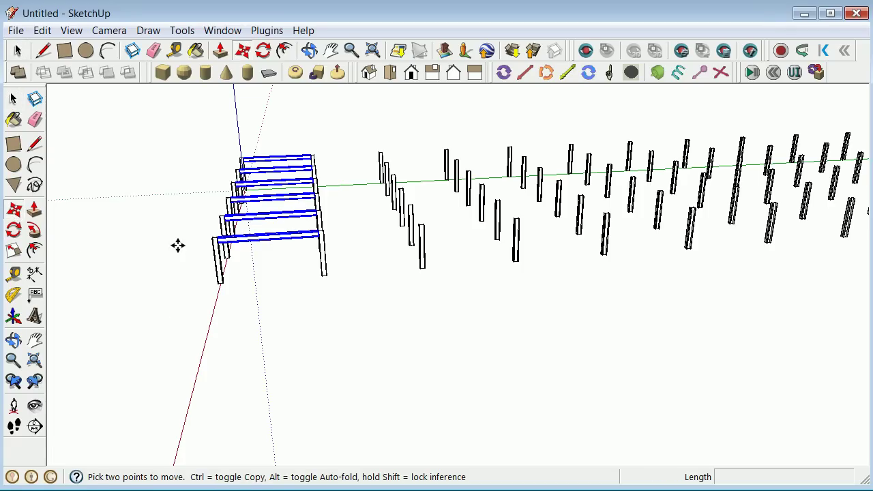
left_click(215, 291)
key("ctrl")
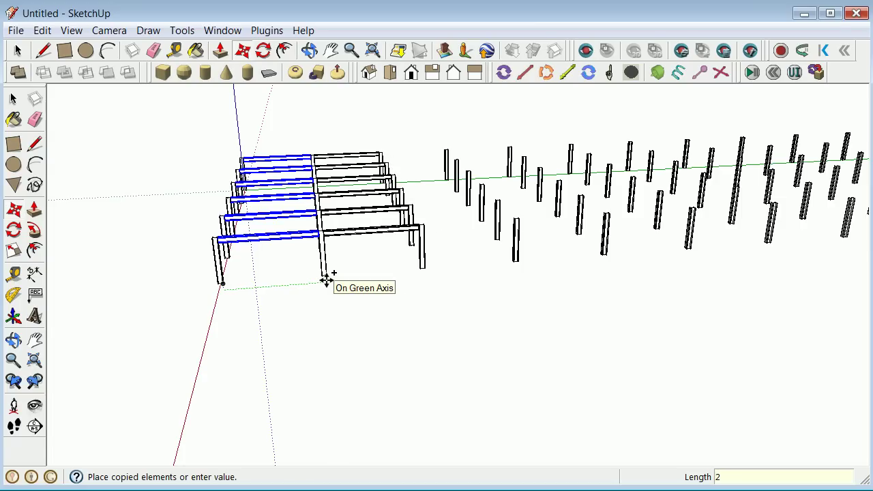
left_click(326, 279)
type("10x")
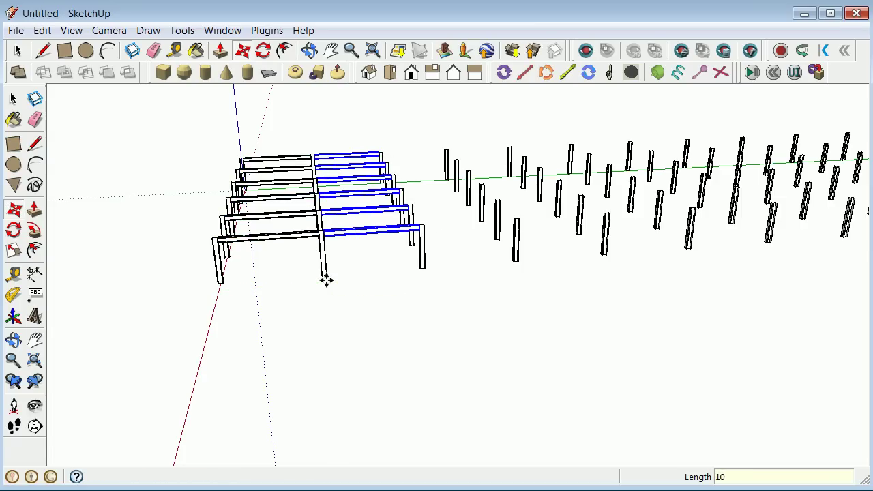
key("Return")
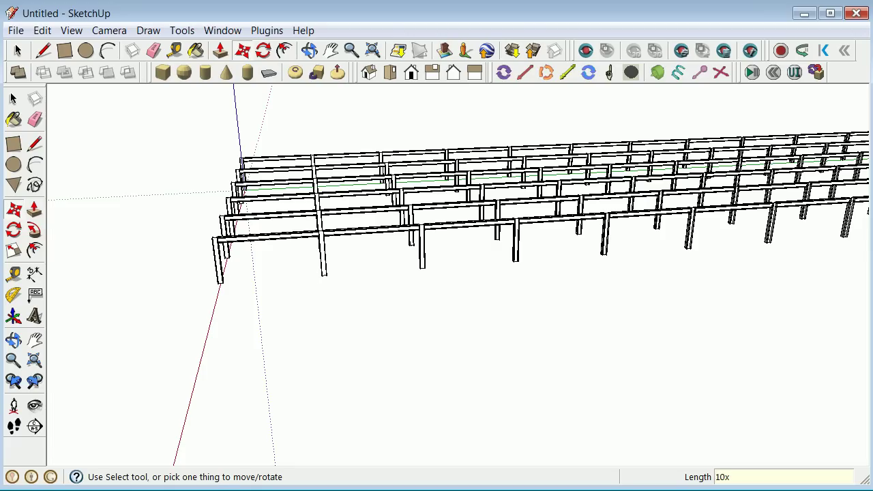
left_click(14, 341)
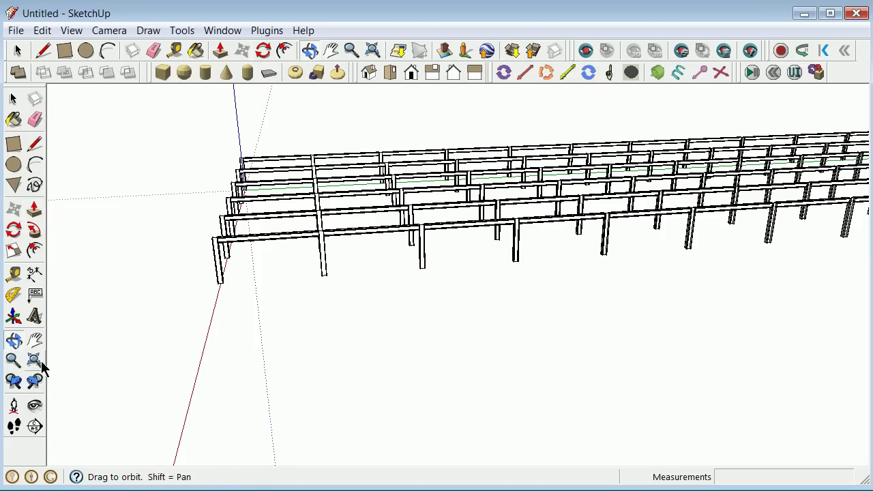
left_click_drag(82, 307, 509, 304)
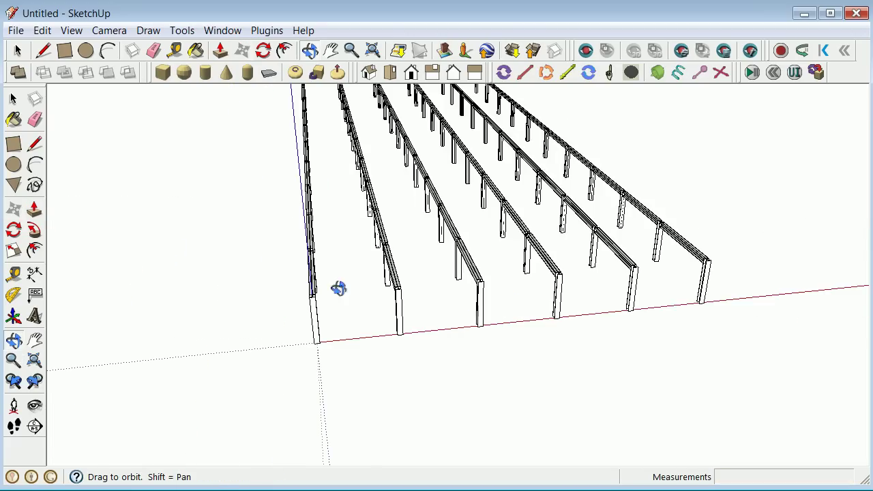
left_click_drag(273, 289, 335, 263)
left_click_drag(438, 256, 432, 264)
scroll(432, 264, "up", 3)
left_click_drag(387, 355, 330, 353)
scroll(355, 354, "down", 3)
scroll(330, 352, "up", 3)
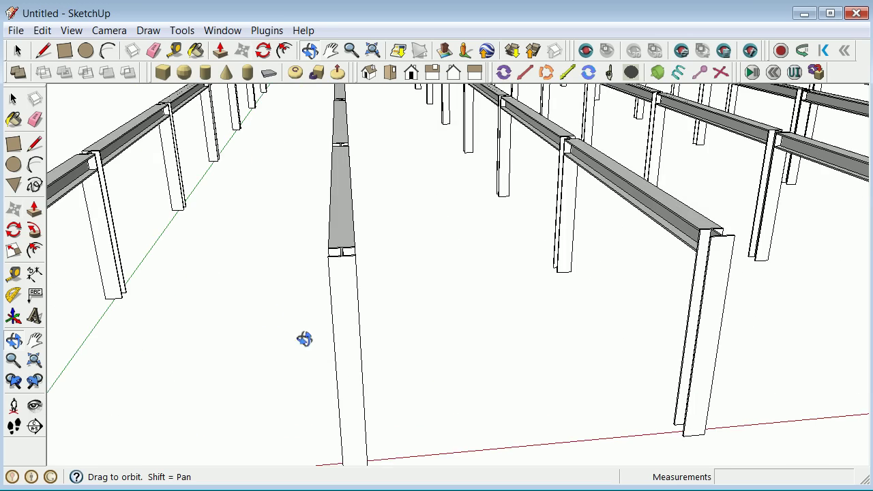
left_click_drag(245, 298, 296, 309)
scroll(294, 310, "up", 2)
left_click_drag(272, 407, 250, 392)
scroll(380, 339, "down", 5)
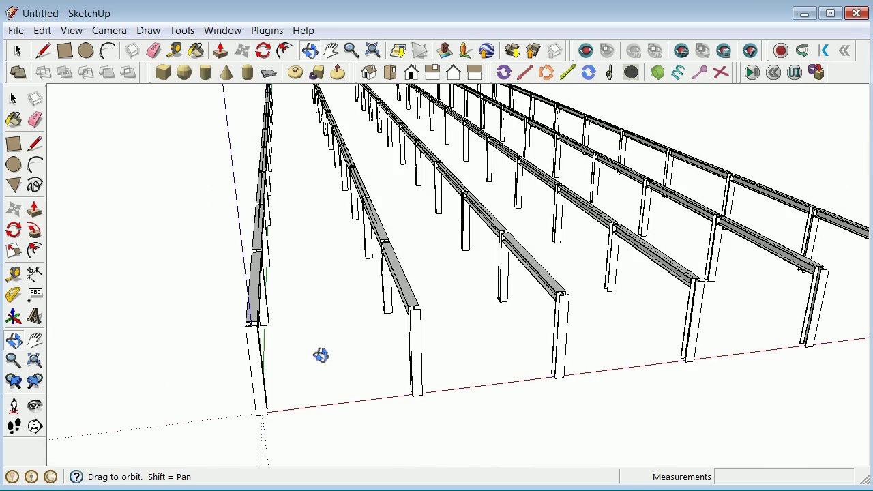
left_click_drag(302, 362, 259, 362)
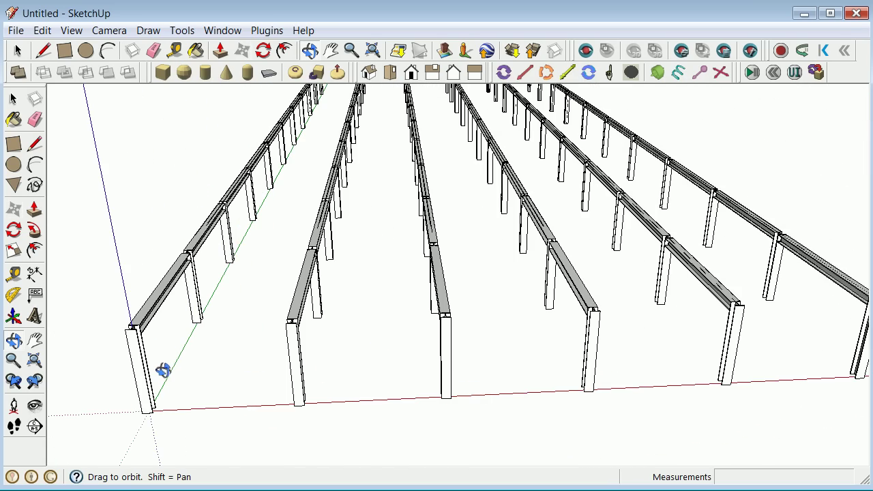
scroll(162, 370, "up", 5)
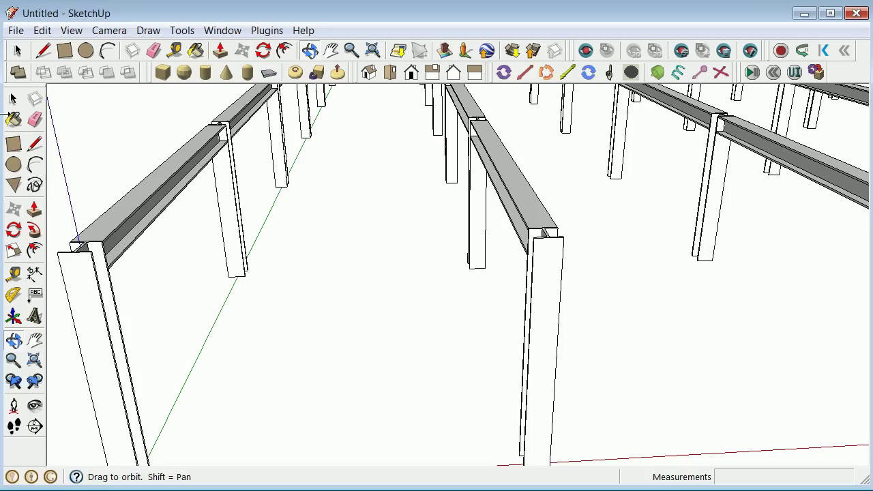
Copy the left beam onto the column endpoint.
left_click(13, 100)
left_click(118, 224)
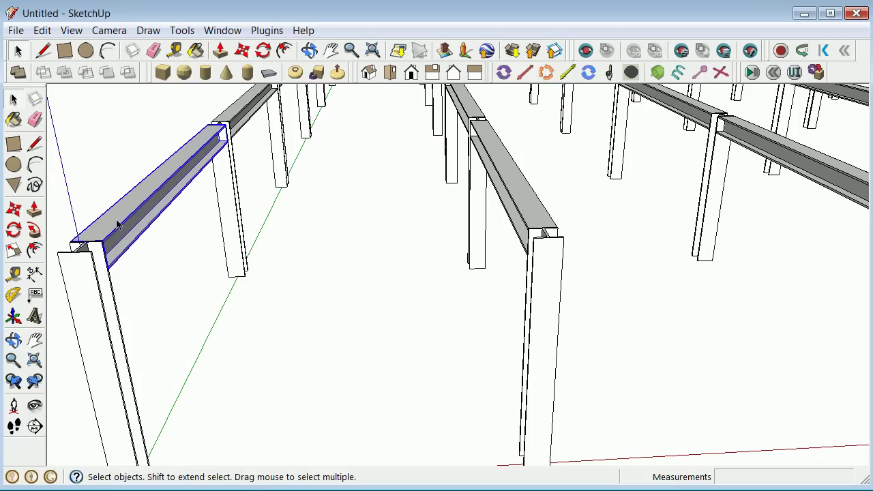
left_click(14, 210)
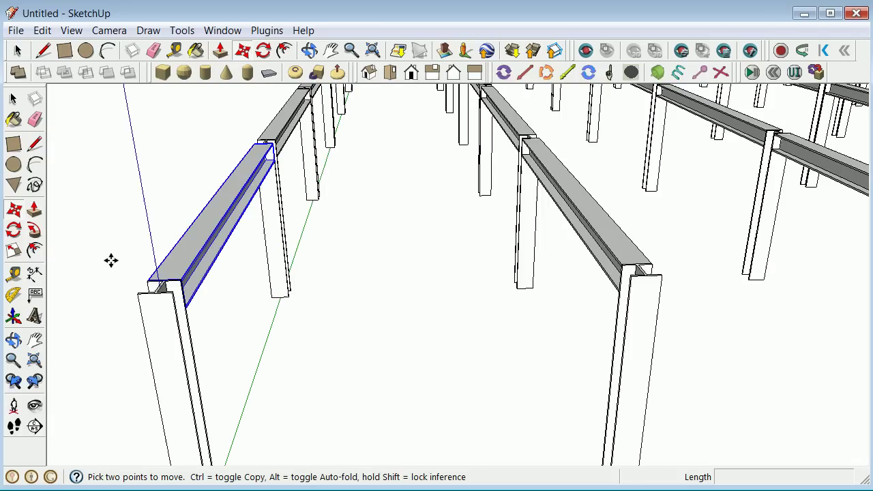
scroll(136, 280, "up", 6)
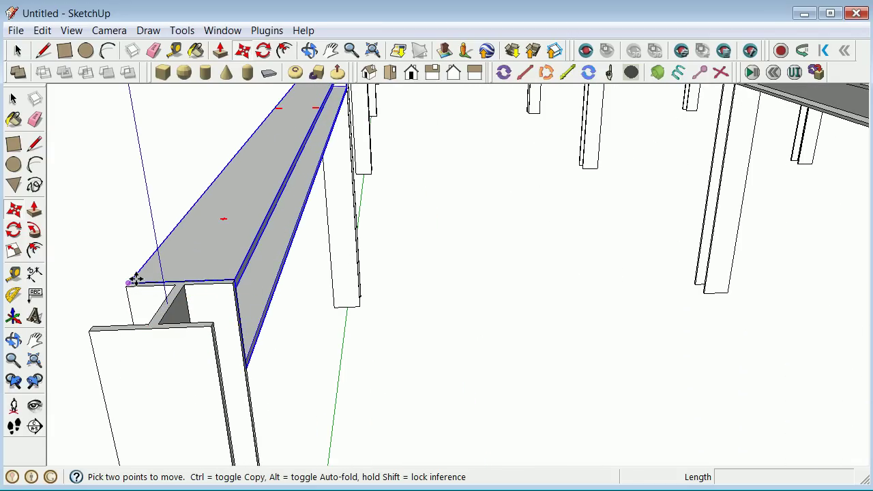
left_click(129, 280)
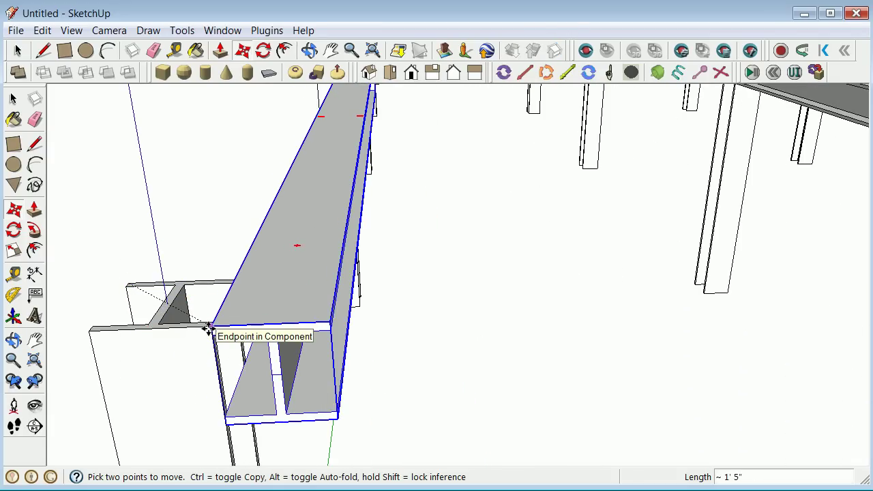
key("ctrl")
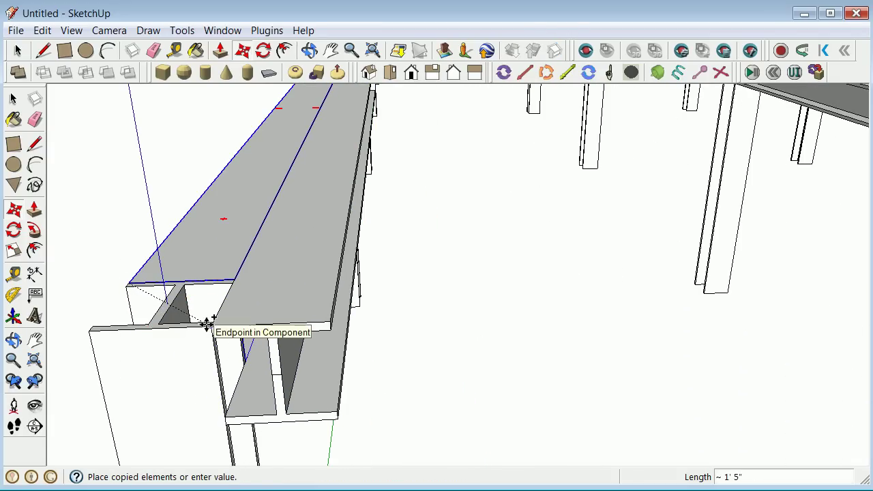
left_click(209, 326)
Rotate the copied beam 90° about its front corner.
left_click(14, 231)
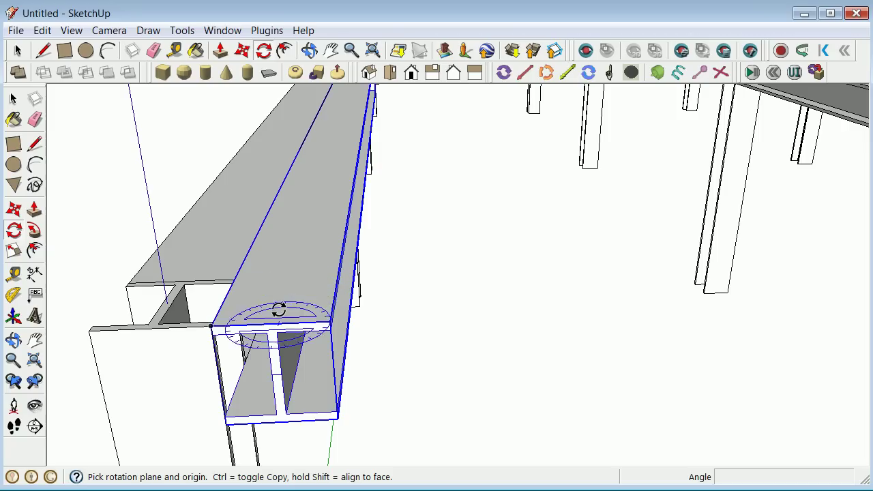
left_click(207, 326)
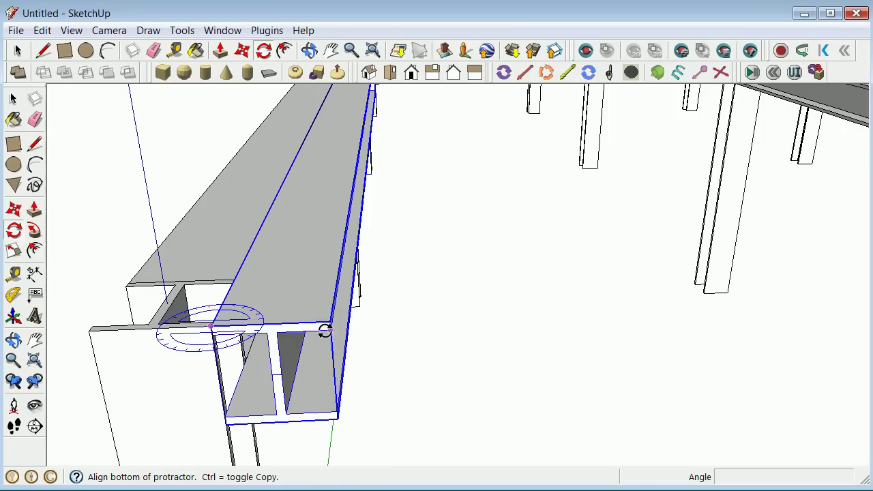
left_click(329, 323)
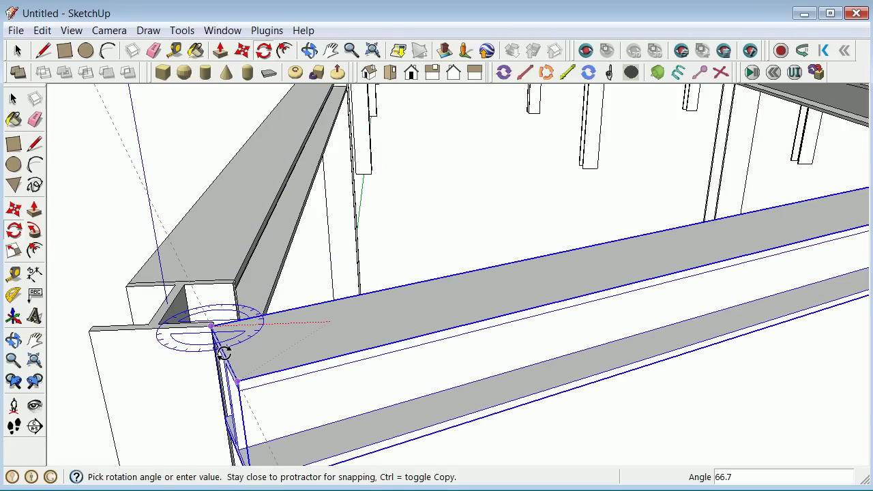
left_click(224, 352)
Move the rotated beam by its corner onto the column's corner.
left_click(13, 99)
left_click(19, 208)
left_click(181, 390)
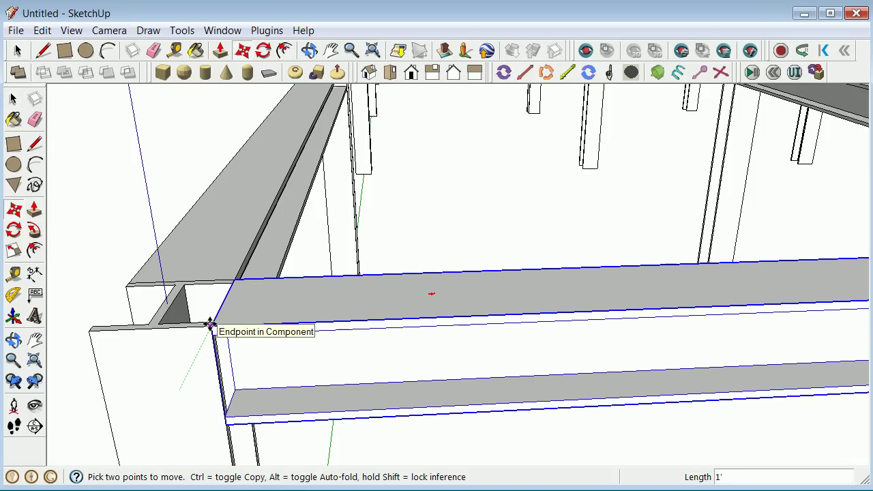
left_click(209, 323)
scroll(687, 301, "down", 5)
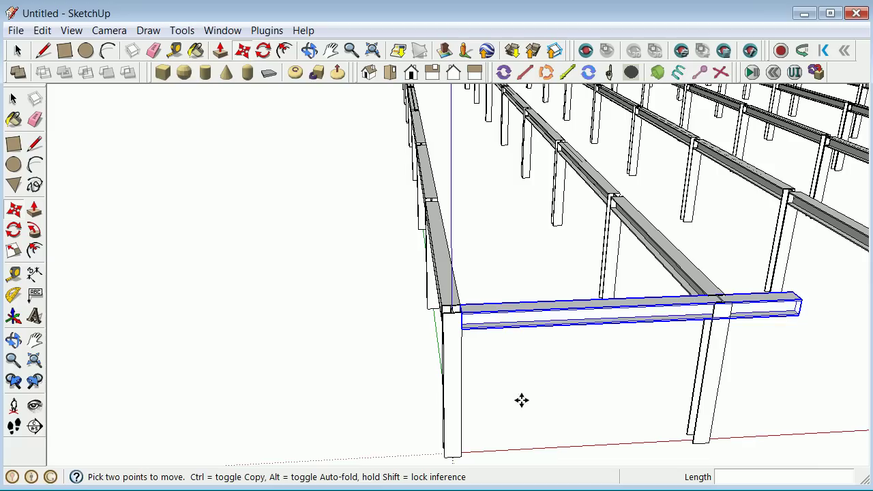
Scale the crosswise beam down to about 0.74 so its end meets the next column.
left_click(14, 339)
left_click_drag(629, 324, 438, 346)
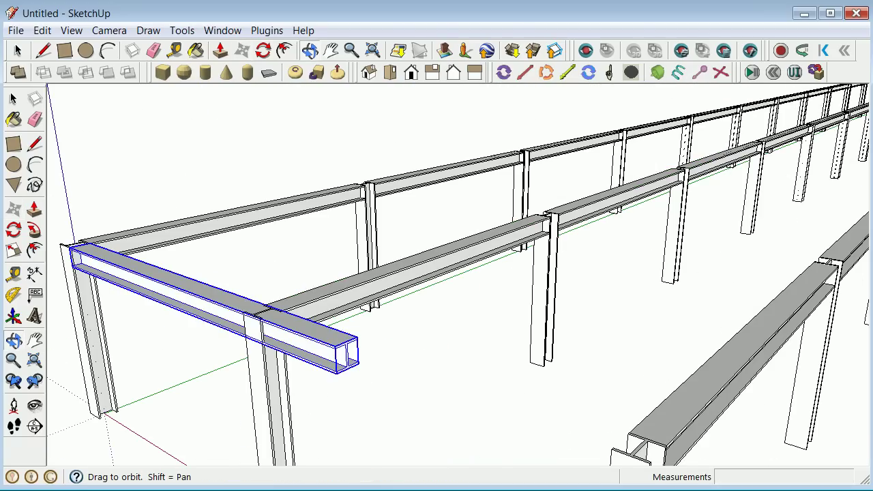
left_click(13, 100)
left_click(274, 258)
left_click(355, 343)
key("s")
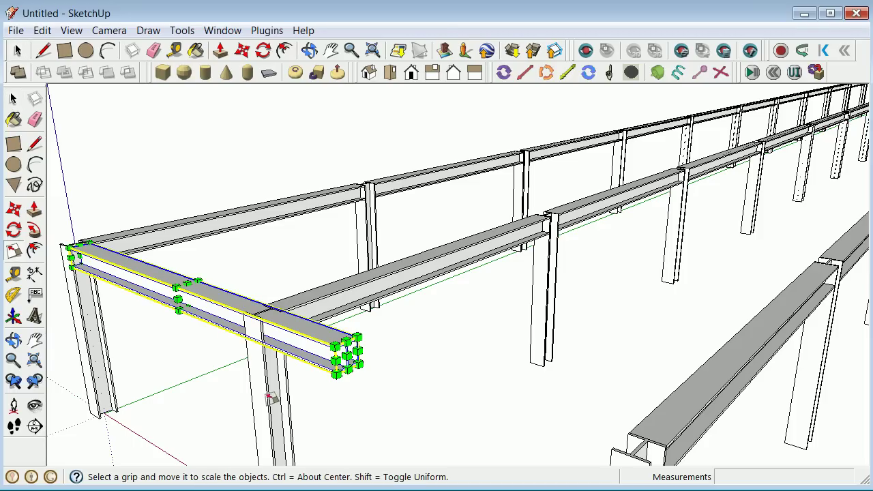
left_click_drag(347, 354, 244, 314)
scroll(229, 336, "down", 2)
scroll(229, 336, "up", 5)
scroll(250, 316, "down", 3)
left_click_drag(273, 355, 328, 287)
scroll(328, 318, "up", 4)
Looking down on the frame, start a copy of the crosswise beam along red.
left_click(12, 101)
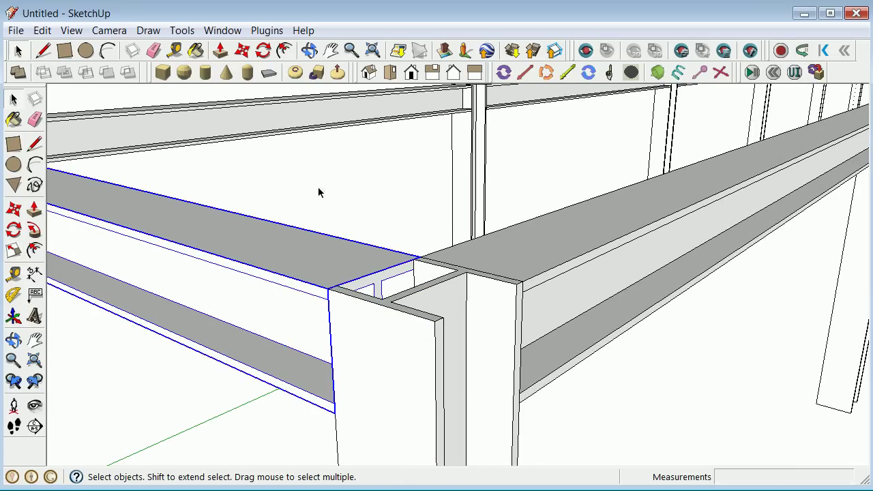
scroll(318, 192, "down", 10)
scroll(316, 205, "up", 3)
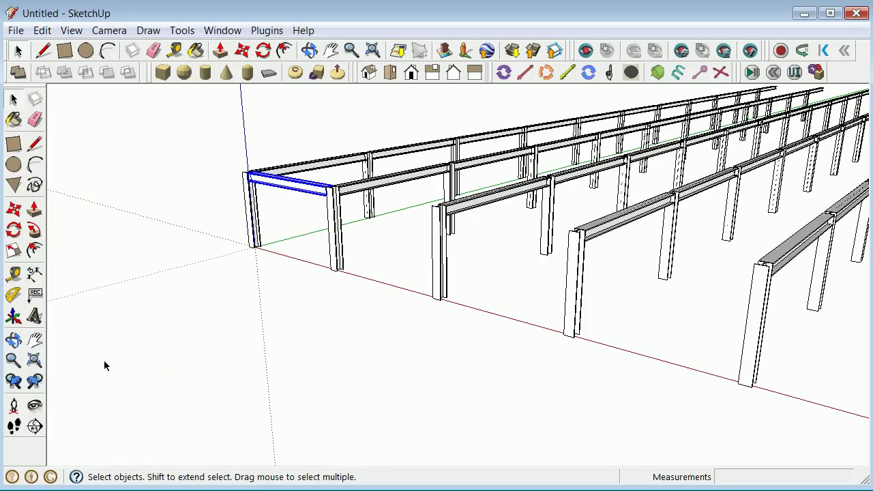
left_click(13, 339)
left_click_drag(116, 341, 154, 354)
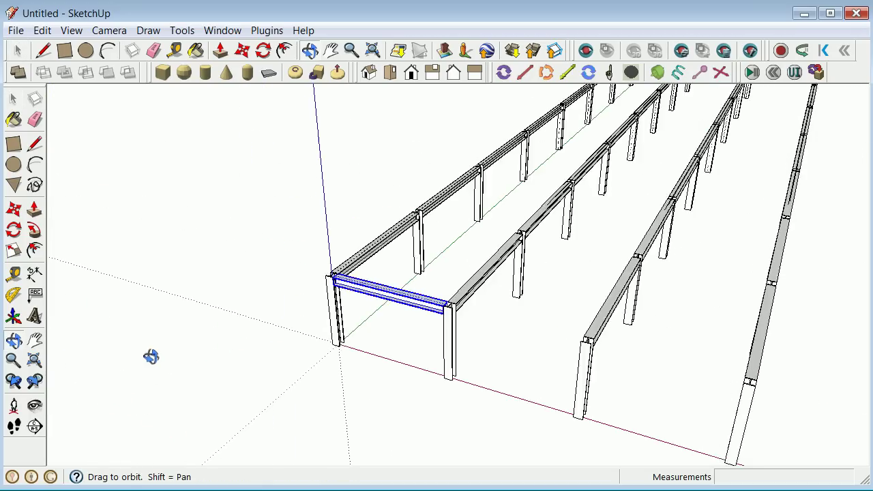
scroll(204, 355, "down", 4)
scroll(226, 359, "up", 3)
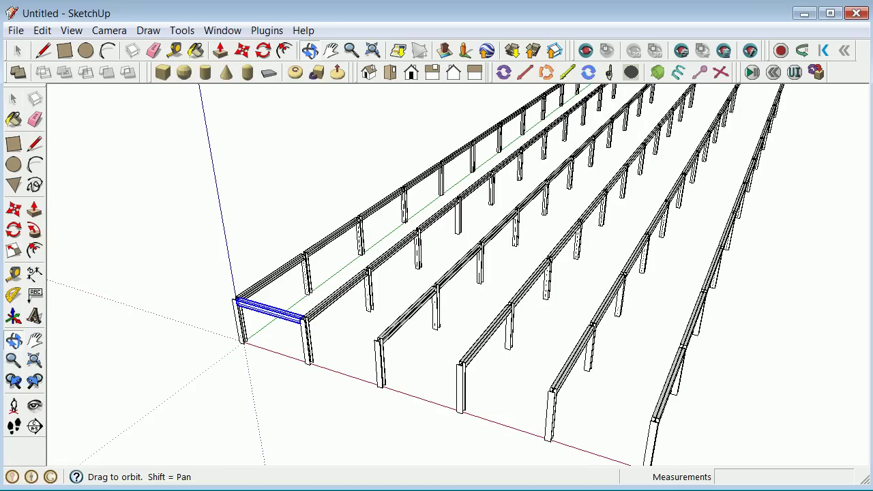
left_click(19, 99)
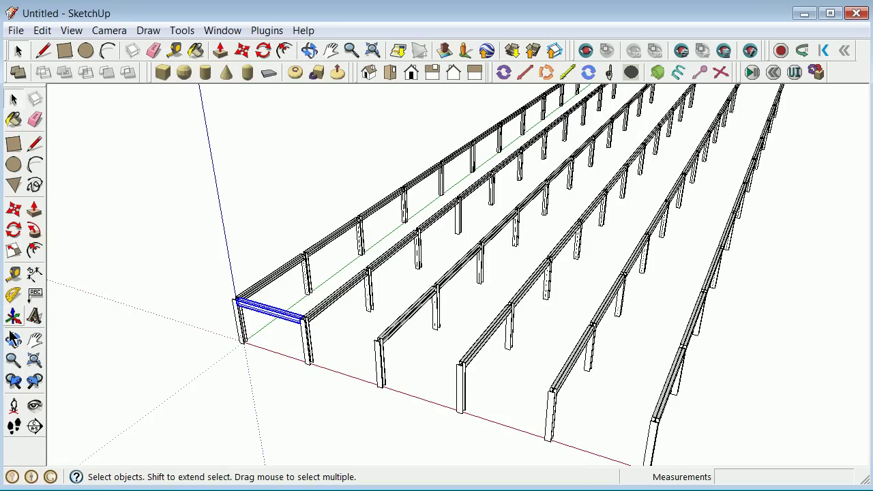
left_click(15, 211)
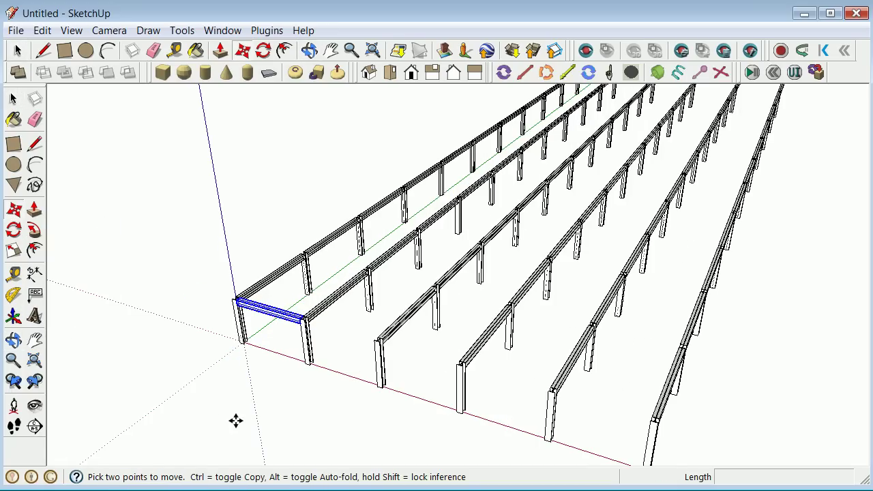
left_click(204, 370)
key("ctrl")
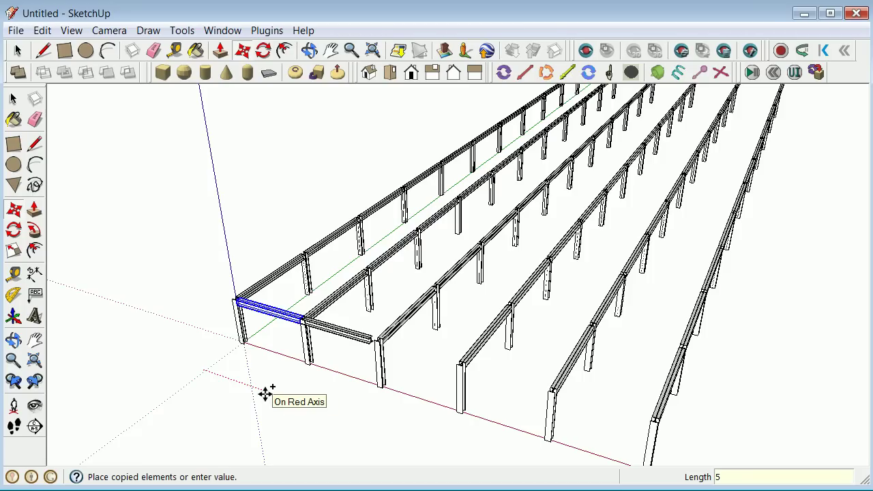
type("5")
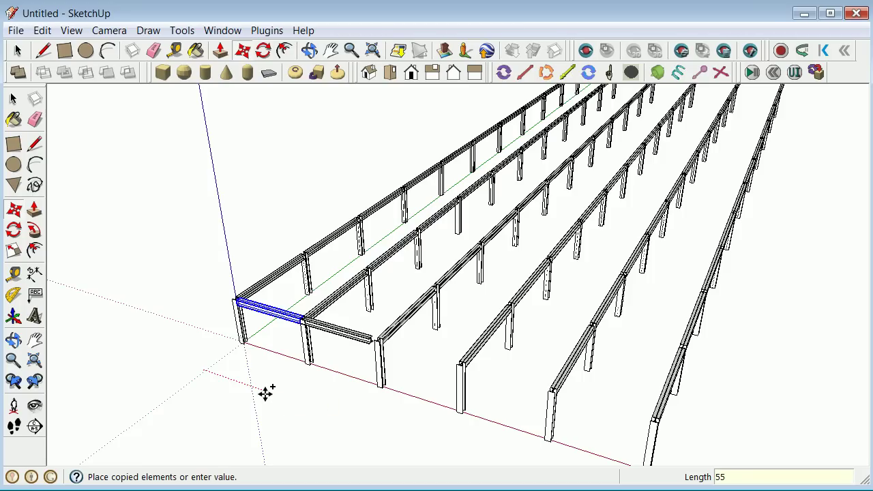
key("Return")
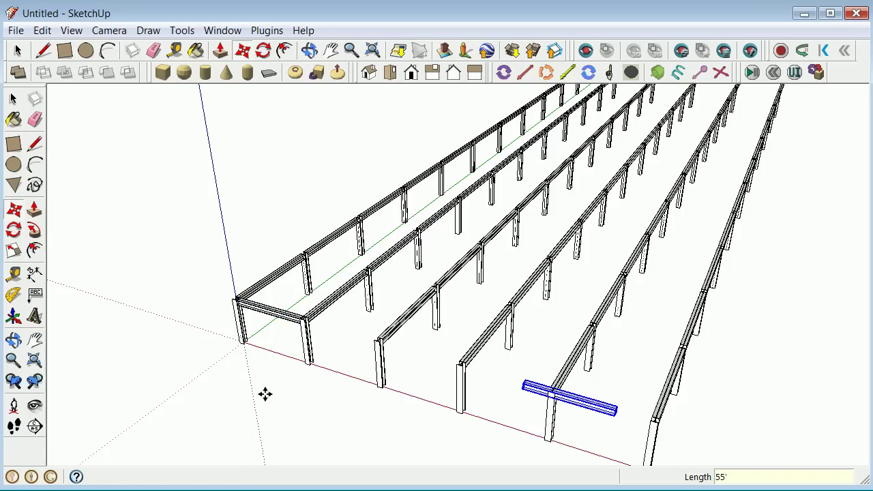
Set the copy spacing to 15' and array it 5 times.
type("15")
key("Return")
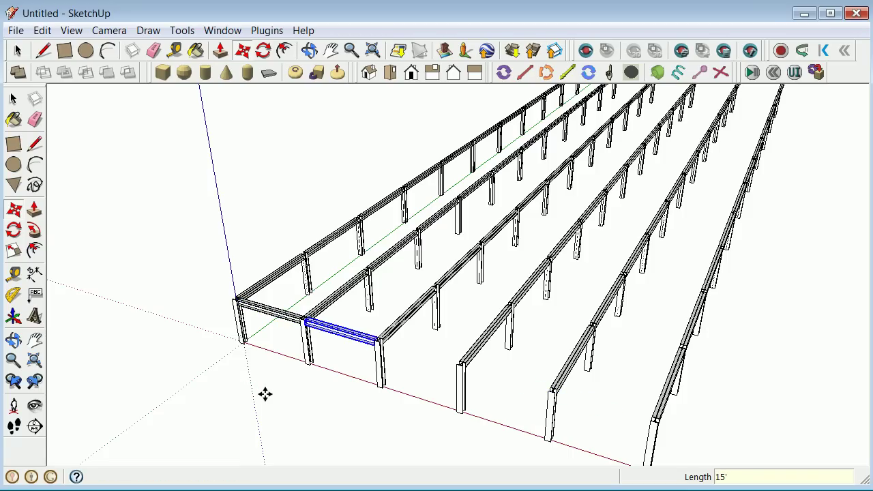
type("5x")
key("Return")
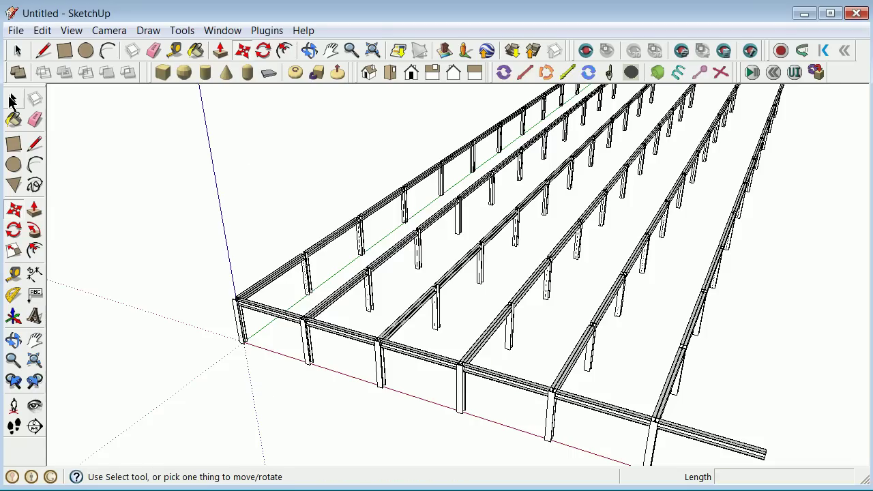
Erase the extra overhanging beam and select the five front crosswise beams.
left_click(13, 100)
right_click(688, 435)
left_click(751, 66)
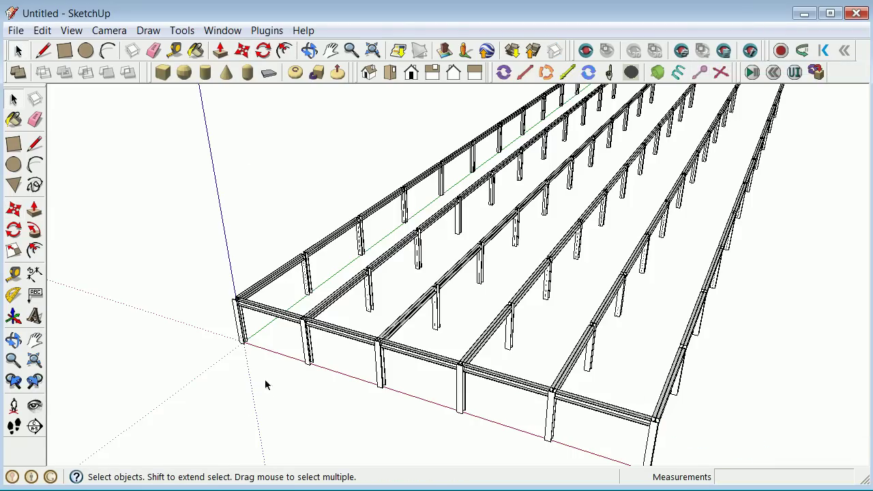
left_click(285, 317)
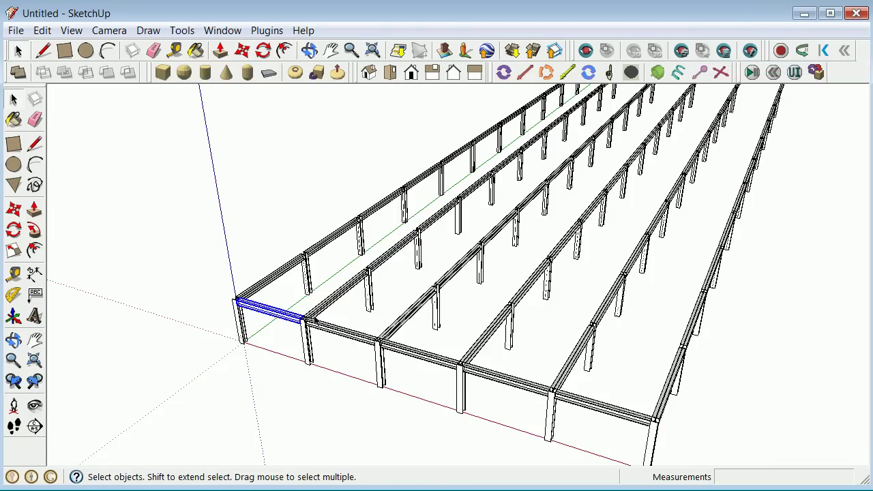
left_click(339, 330, "ctrl")
left_click(420, 355, "ctrl")
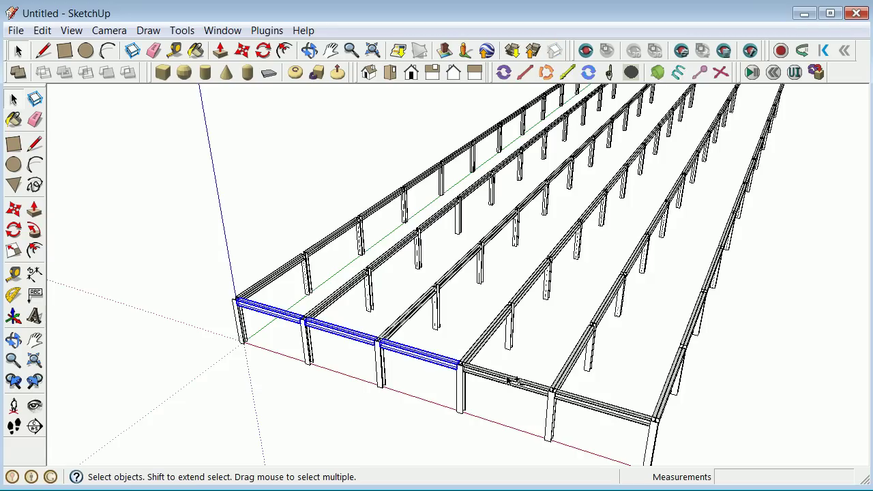
left_click(508, 378, "ctrl")
left_click(601, 408, "ctrl")
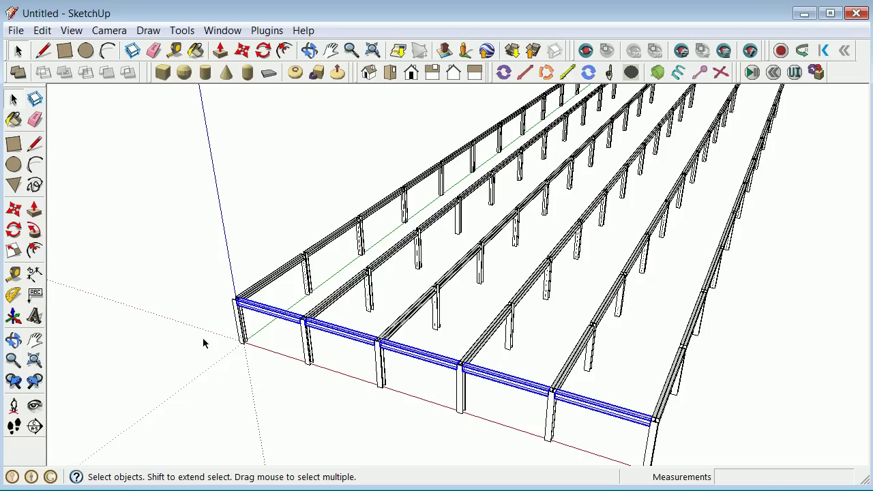
Copy the front beam row 20' along green and array it 10 times.
left_click(15, 213)
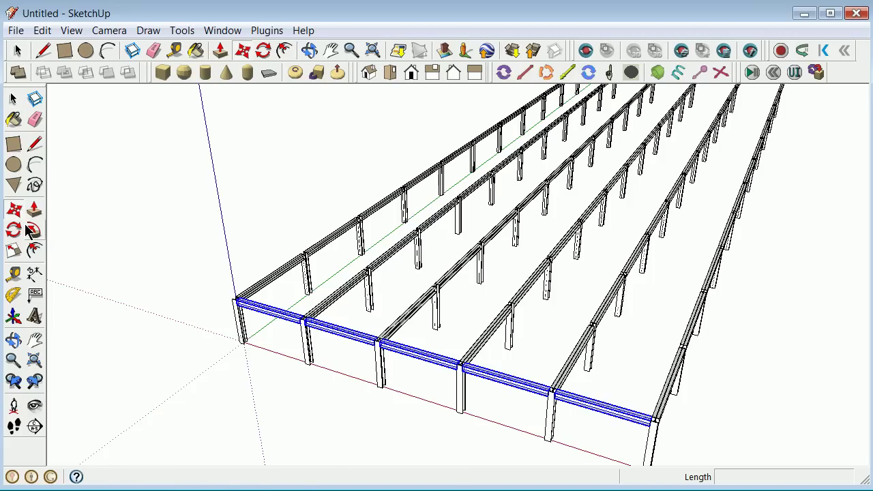
left_click(193, 381)
key("ctrl")
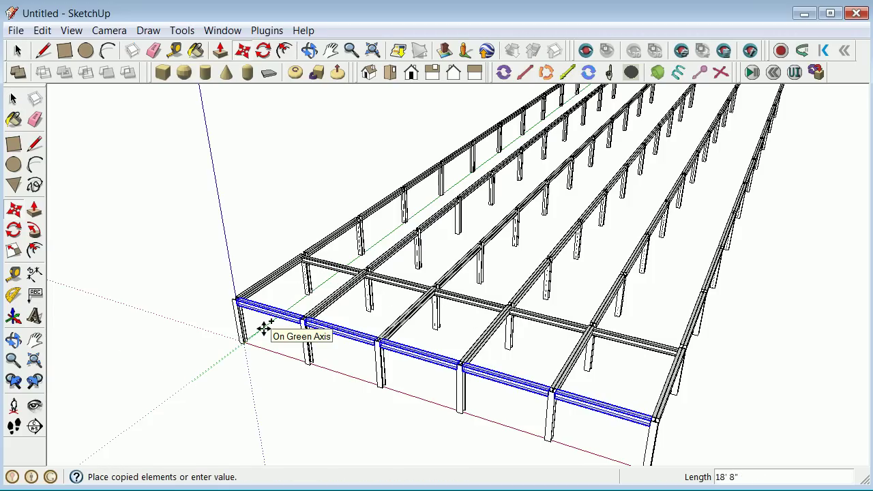
key("Return")
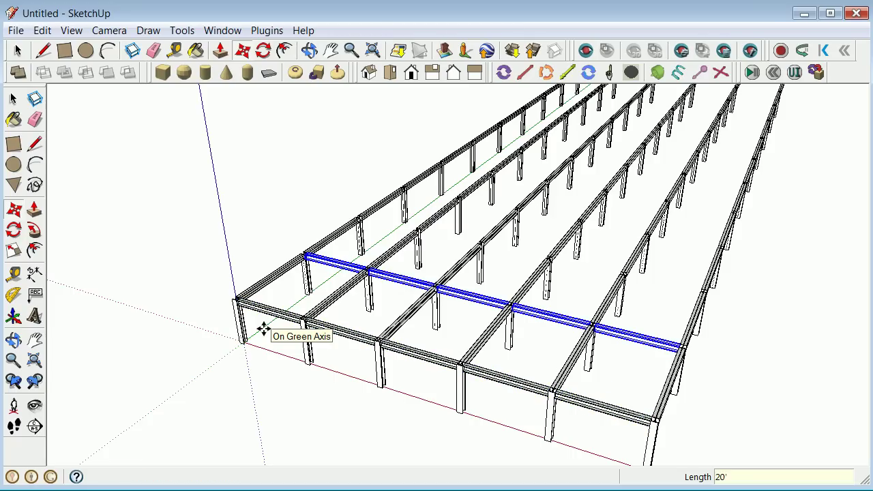
type("10x")
key("Return")
key("q")
key("m")
scroll(481, 90, "down", 5)
Crossing-select the six beam ends protruding past the far edge and erase them.
scroll(515, 161, "up", 5)
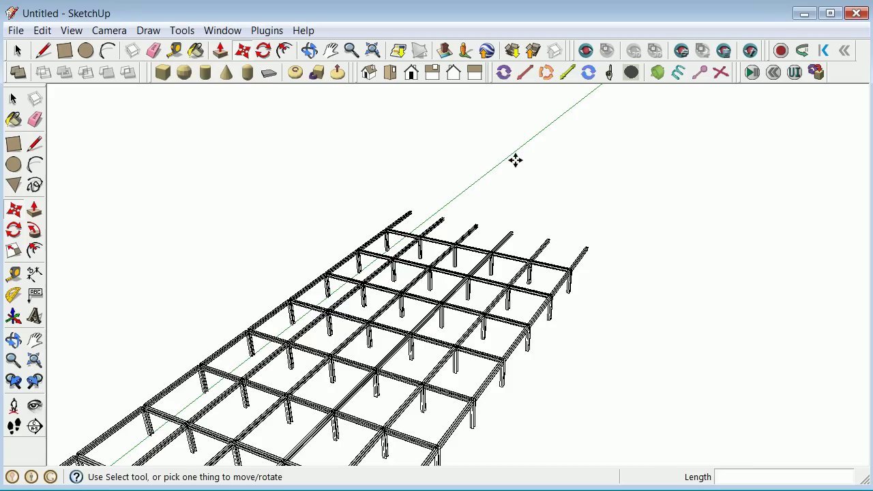
left_click(13, 339)
left_click_drag(444, 300, 446, 222)
left_click_drag(220, 352, 149, 348)
left_click(14, 100)
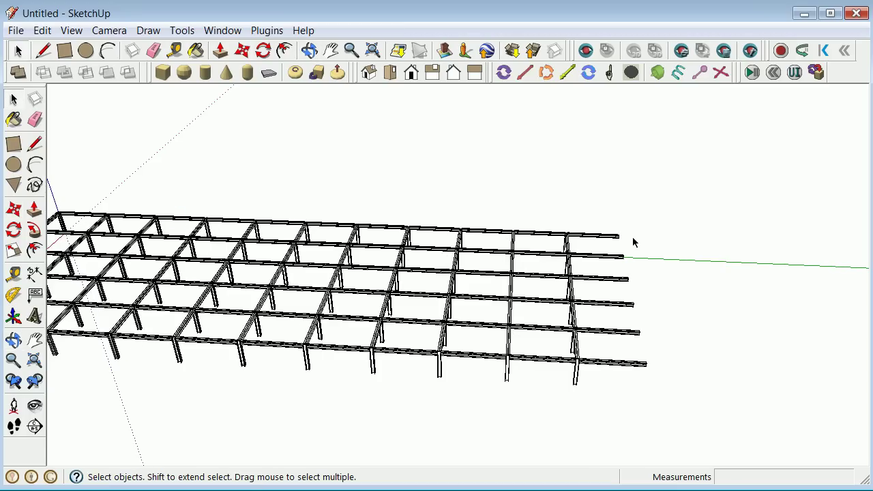
left_click_drag(619, 384, 620, 374)
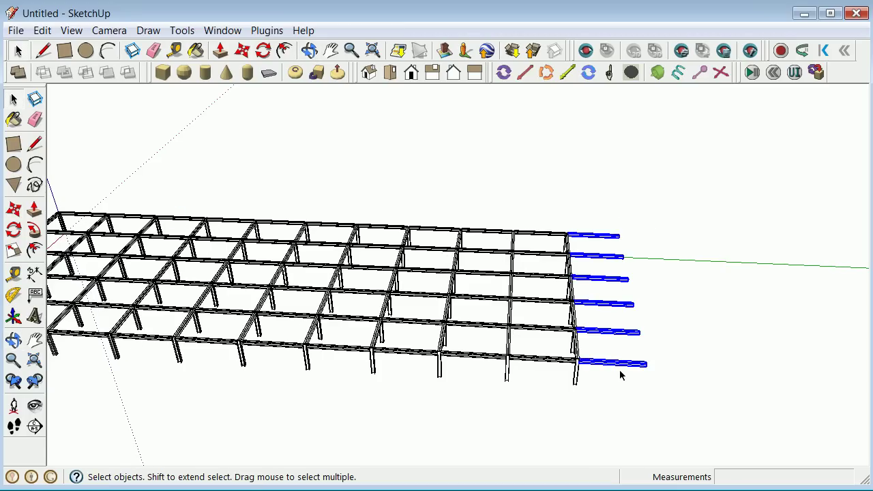
right_click(621, 375)
left_click(681, 65)
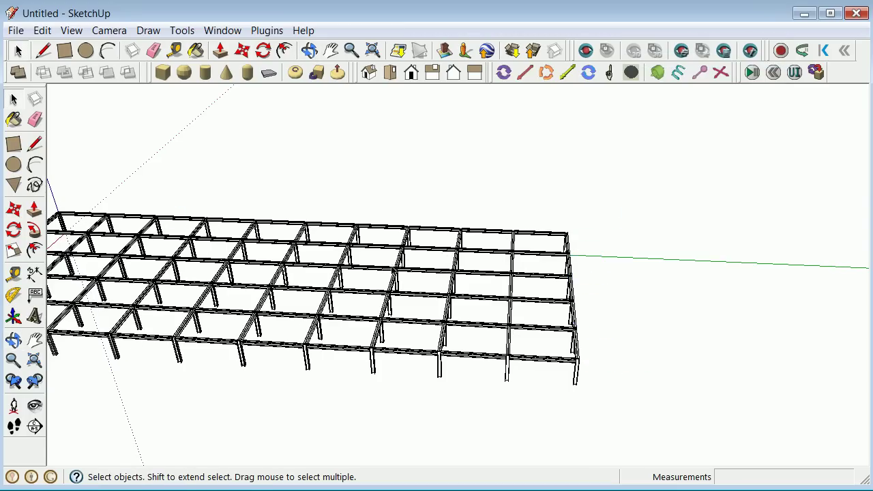
scroll(318, 330, "down", 3)
scroll(200, 348, "up", 5)
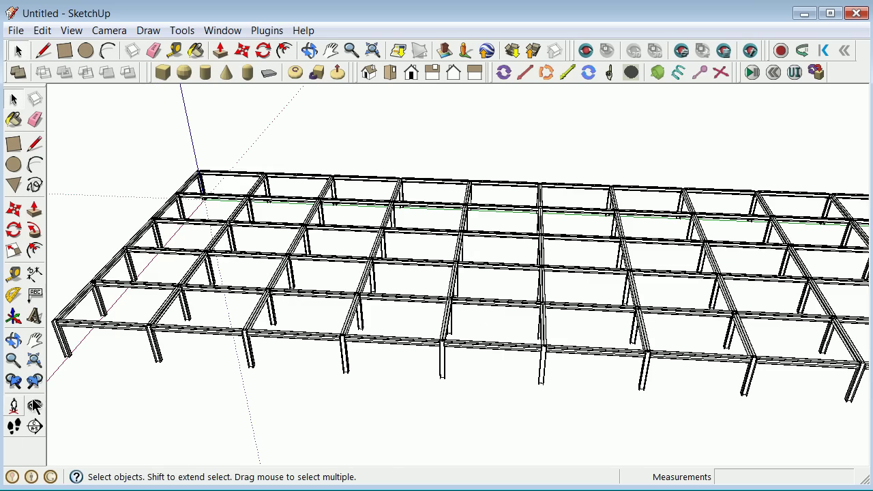
Orbit around the finished beam grid to inspect it from both sides.
left_click(14, 339)
left_click_drag(205, 320, 451, 270)
scroll(283, 328, "down", 3)
mouse_move(174, 363)
left_mouse_down()
mouse_move(275, 365)
mouse_move(287, 380)
mouse_move(202, 371)
mouse_move(263, 355)
mouse_move(248, 384)
mouse_move(200, 366)
mouse_move(166, 370)
left_mouse_up()
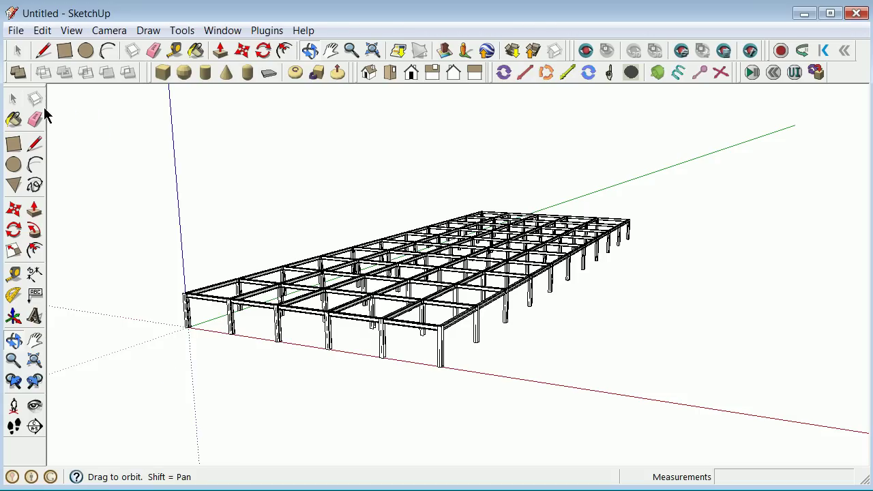
left_click_drag(183, 336, 373, 355)
Select the whole beam-and-column grid and start making a component named floorcompenent.
left_click(14, 100)
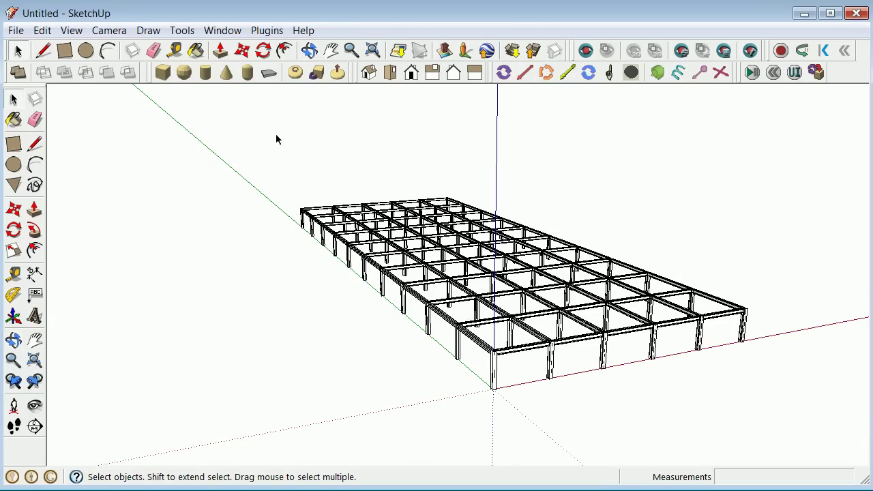
left_click_drag(277, 139, 792, 428)
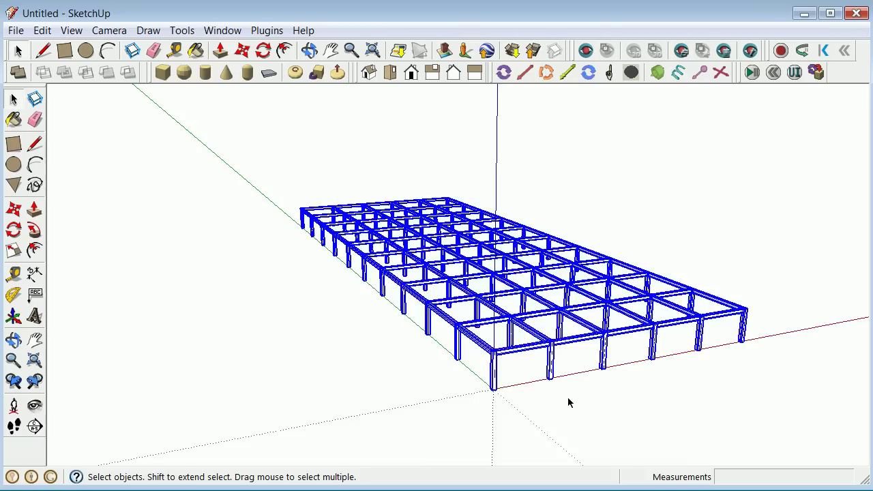
scroll(564, 402, "up", 3)
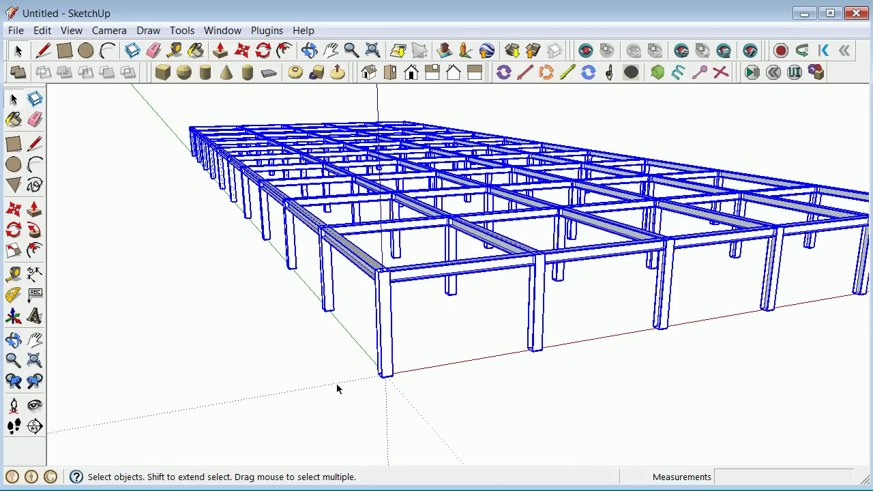
right_click(390, 347)
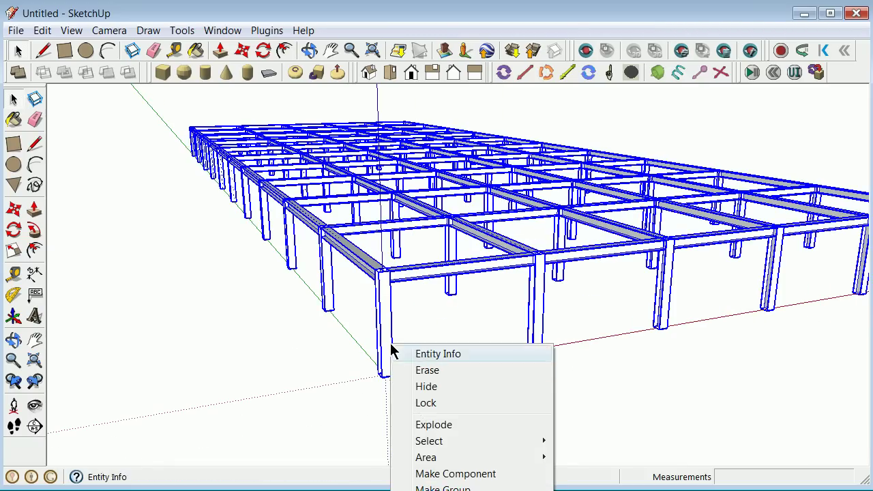
left_click(456, 473)
type("floorcompenent")
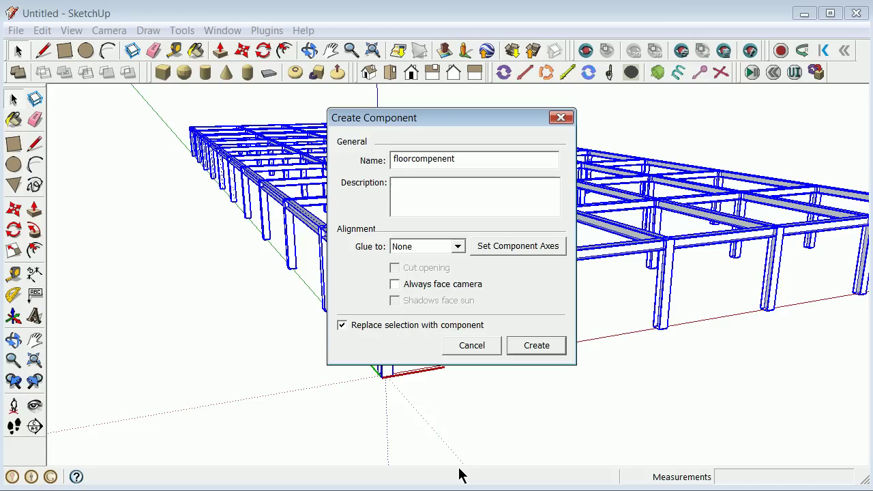
Set the component axes at the grid's front corner, then create floorcompenent.
left_click(522, 250)
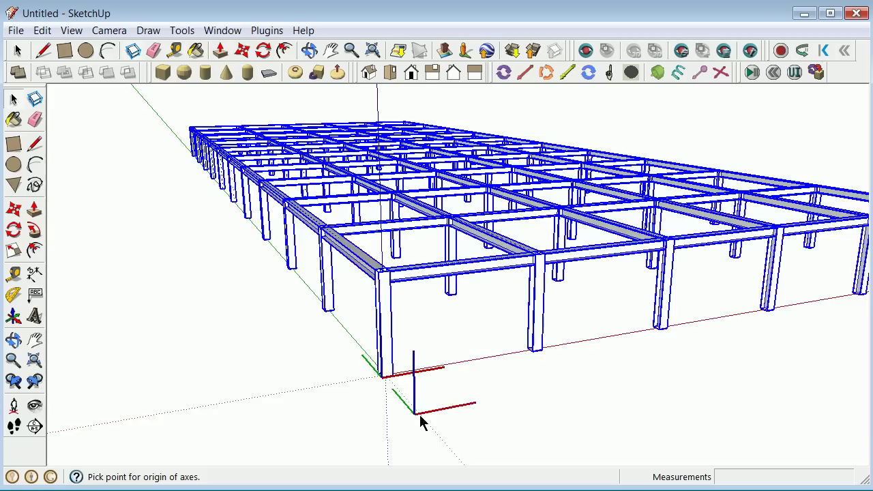
scroll(387, 381, "up", 3)
scroll(551, 250, "up", 3)
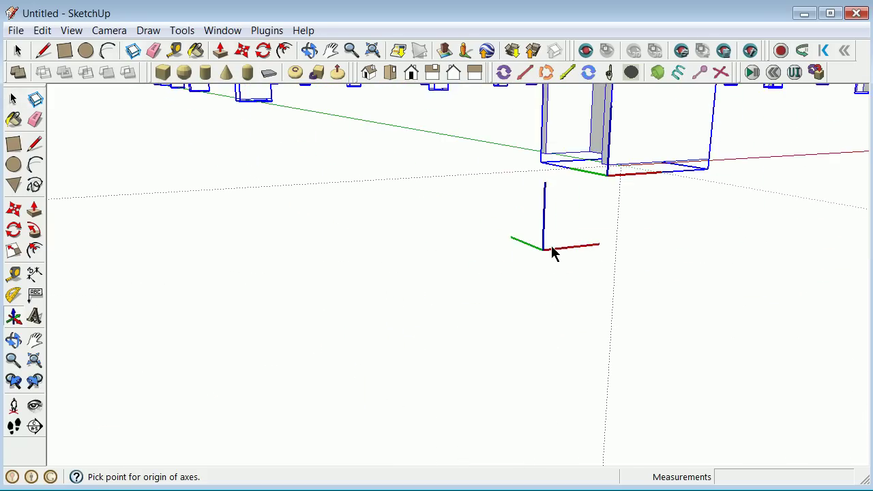
scroll(566, 245, "down", 2)
scroll(587, 236, "down", 5)
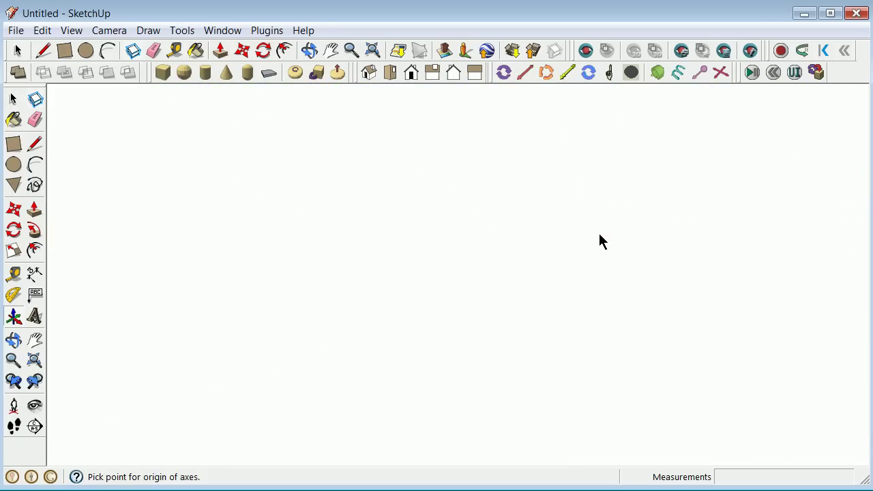
scroll(501, 269, "up", 5)
scroll(474, 285, "down", 4)
scroll(500, 263, "up", 5)
scroll(508, 249, "up", 3)
scroll(518, 244, "down", 5)
scroll(520, 241, "up", 4)
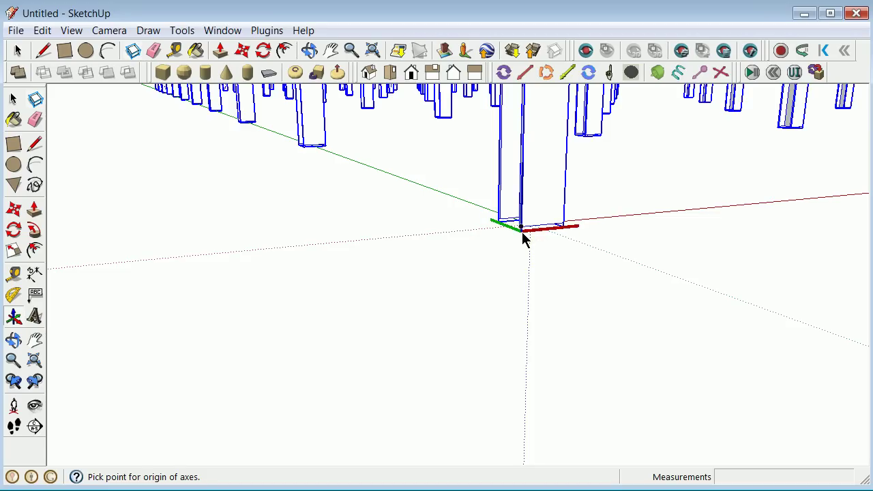
left_click(522, 232)
left_click(603, 236)
left_click(409, 207)
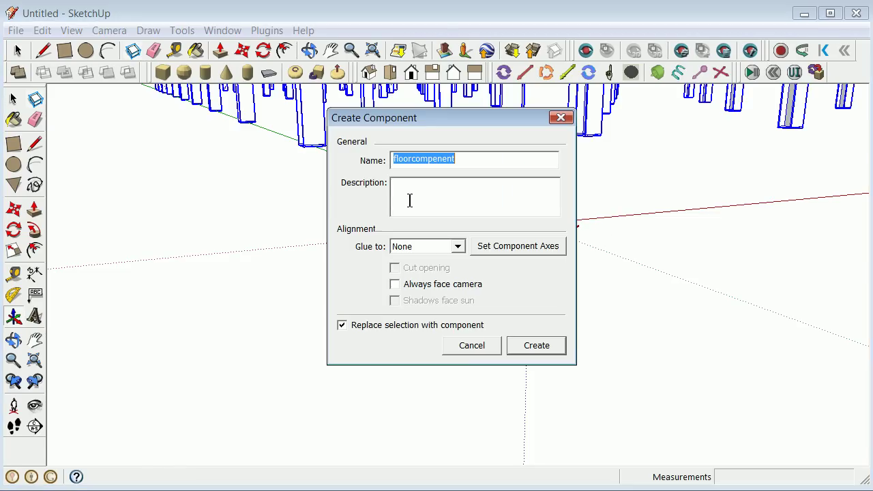
left_click(536, 345)
scroll(485, 341, "down", 5)
left_click(409, 292)
scroll(491, 307, "up", 3)
Copy floorcompenent 10' straight up and repeat it 20x into a tower.
left_click(496, 342)
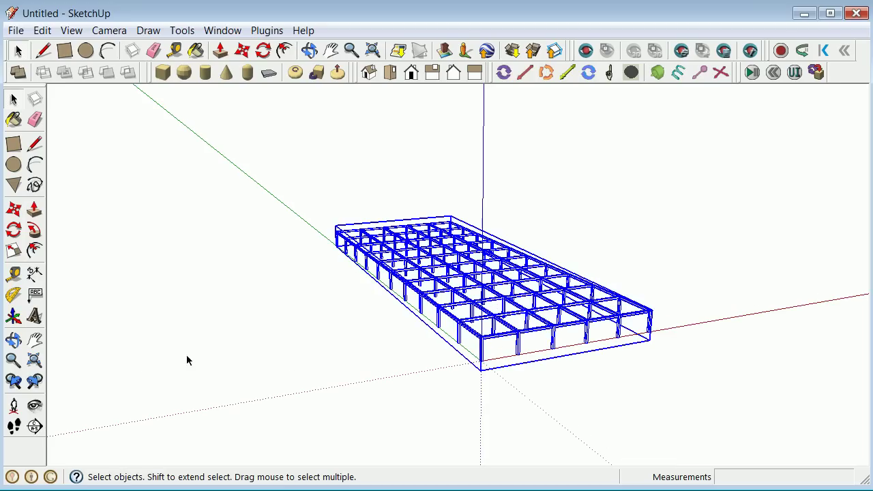
left_click(14, 209)
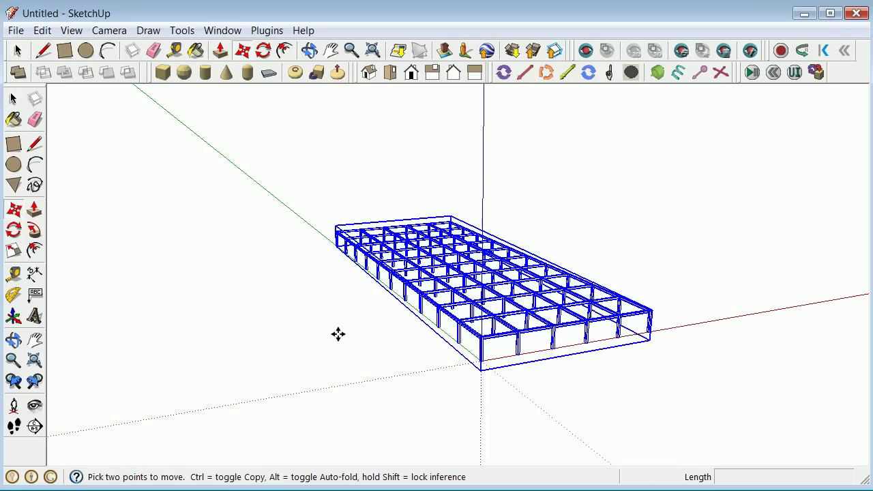
left_click(480, 357)
key("ctrl")
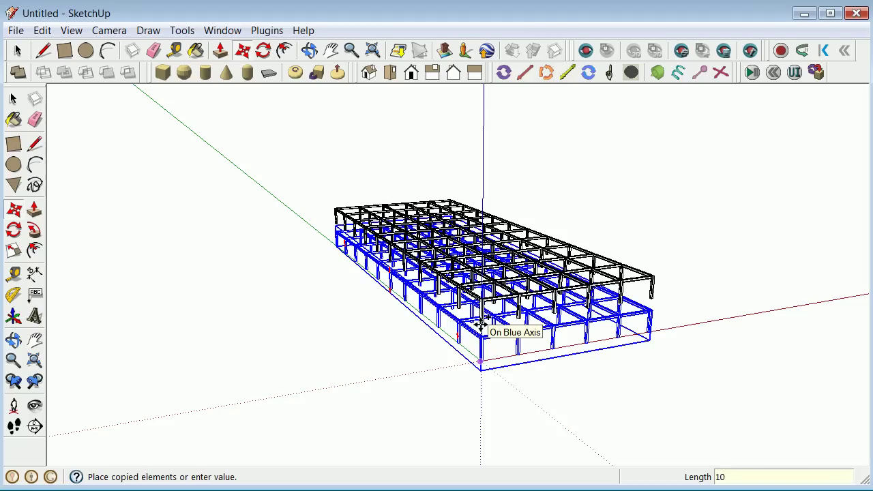
key("Return")
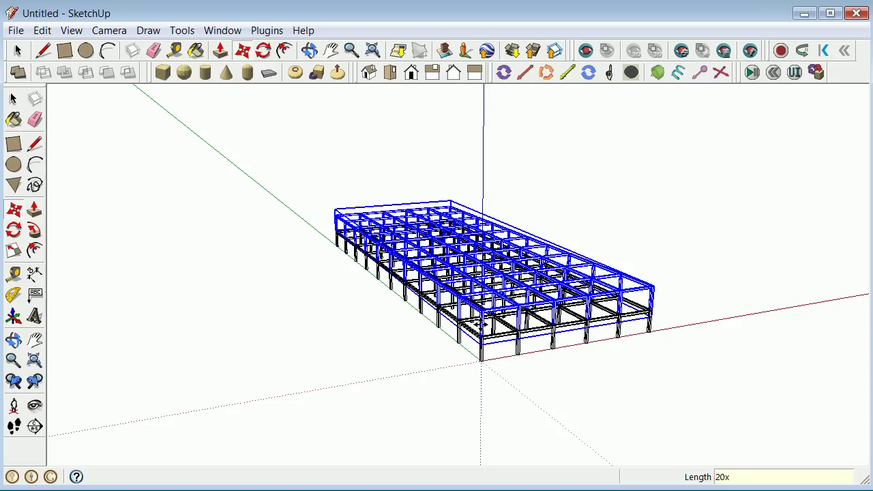
type("20x")
key("Return")
left_click(14, 99)
scroll(407, 300, "down", 3)
scroll(409, 306, "down", 5)
scroll(430, 142, "up", 5)
Turn off edge display so the stacked frame shows faces only.
left_click(14, 341)
left_click_drag(436, 365, 211, 359)
scroll(370, 425, "up", 3)
left_click(71, 30)
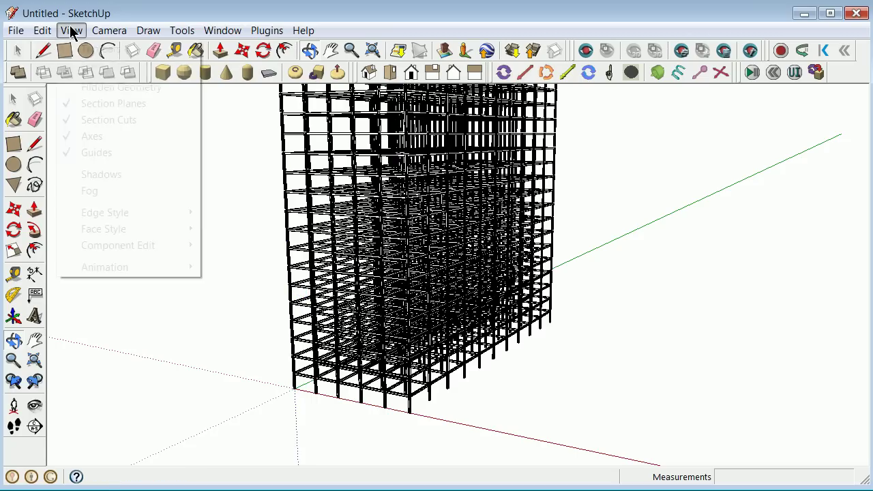
mouse_move(113, 212)
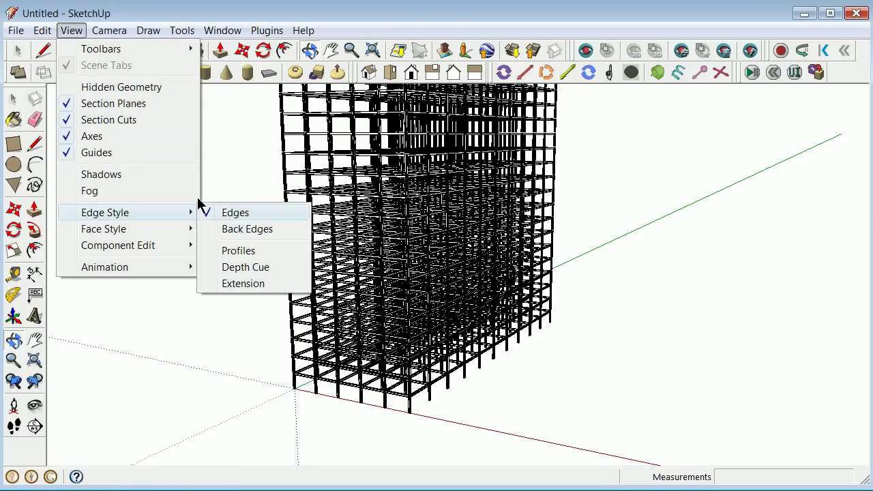
left_click(225, 213)
left_click_drag(327, 287, 449, 346)
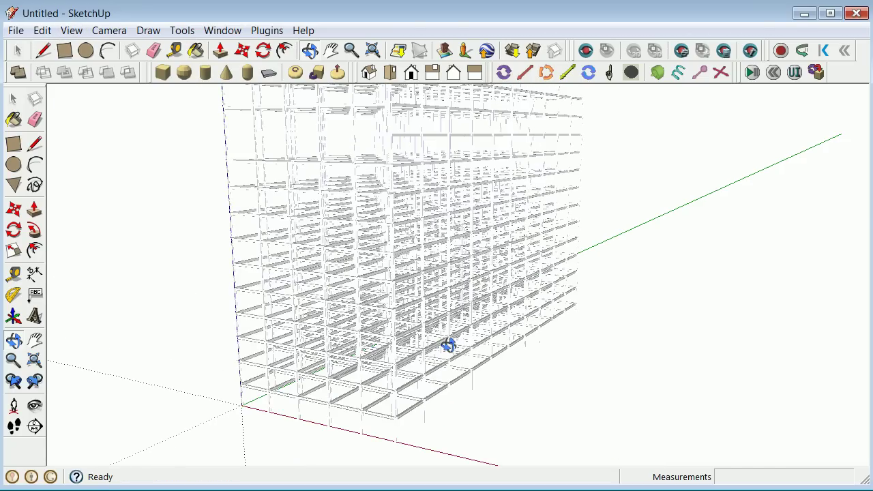
scroll(448, 346, "up", 6)
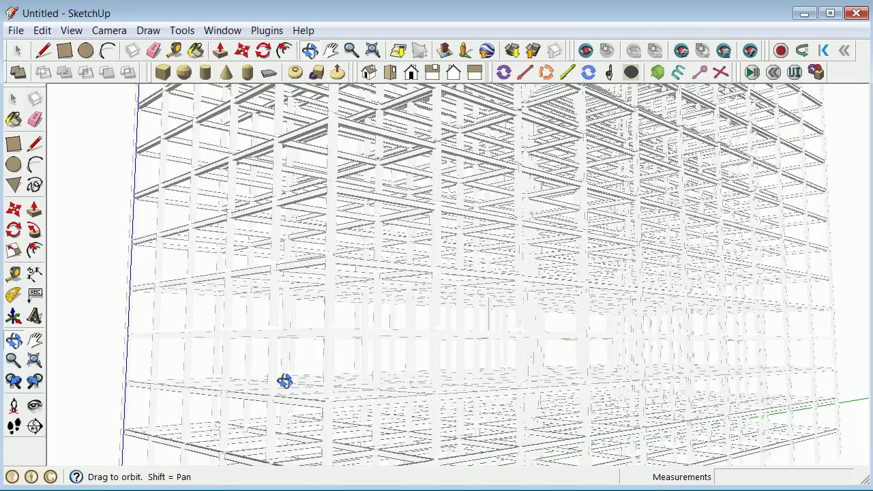
left_click_drag(285, 381, 473, 452)
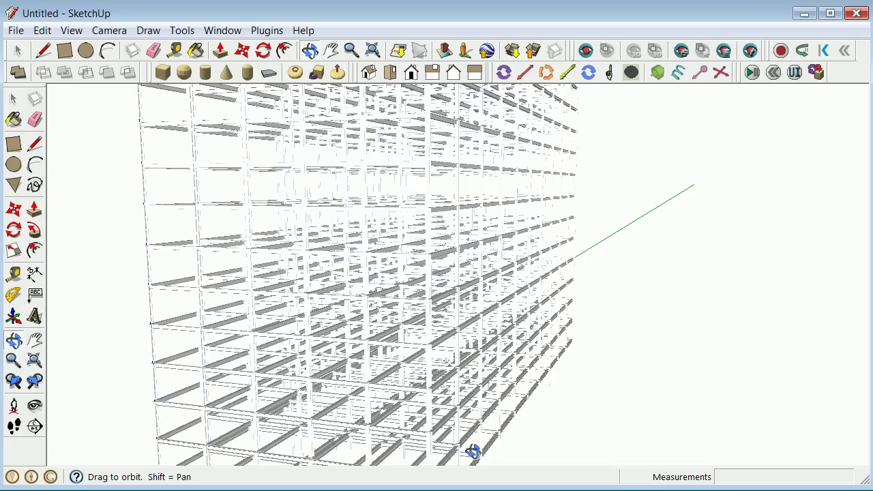
Turn on shadows and orbit to see the frame's cast shadow.
left_click(71, 32)
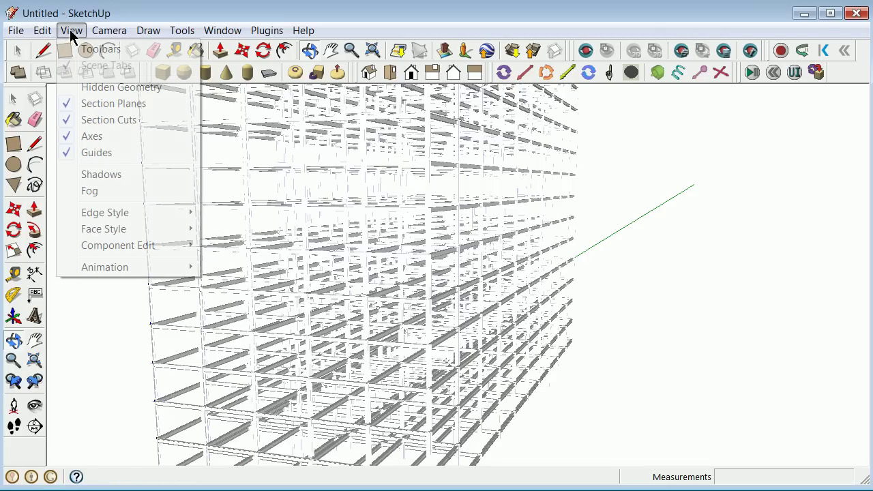
left_click(89, 176)
left_click_drag(88, 179, 111, 186)
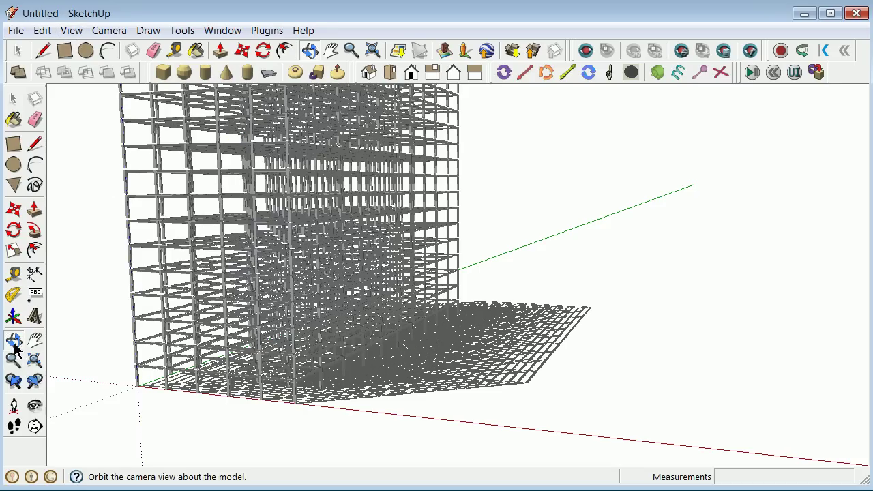
left_click_drag(75, 349, 316, 376)
Select the stacked frame and open the floor component for editing.
left_click(13, 100)
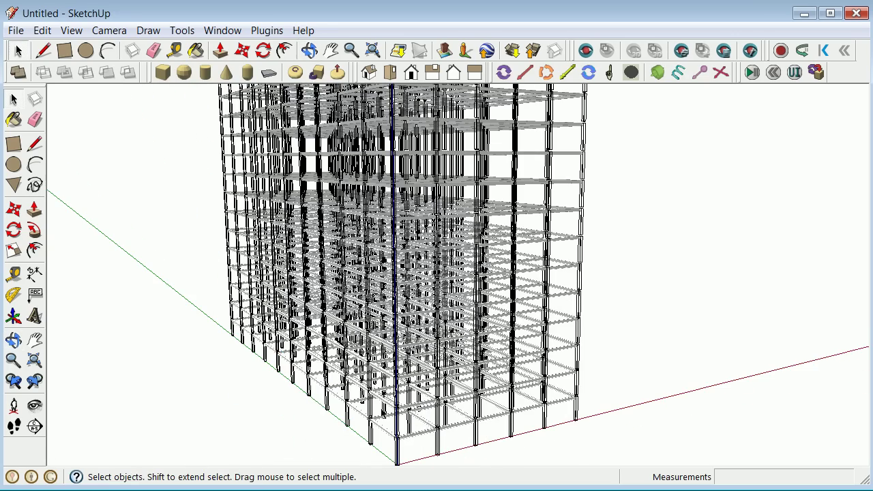
scroll(413, 464, "up", 5)
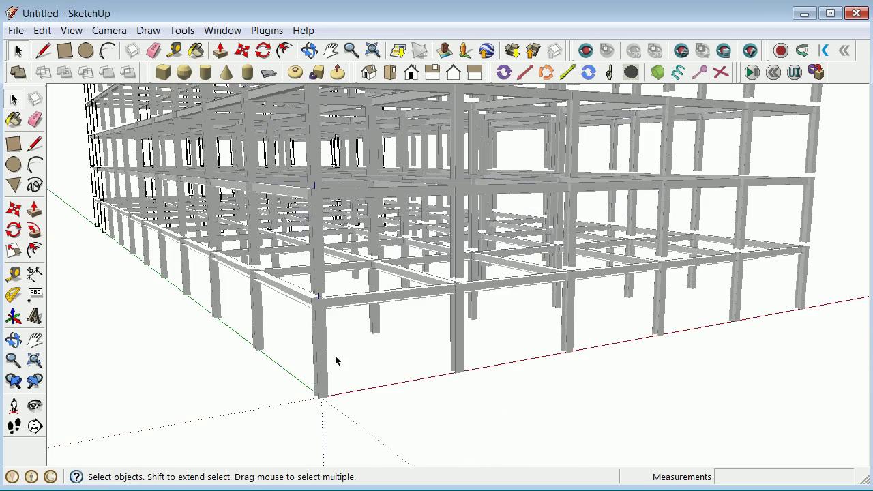
scroll(320, 332, "up", 4)
scroll(259, 314, "down", 2)
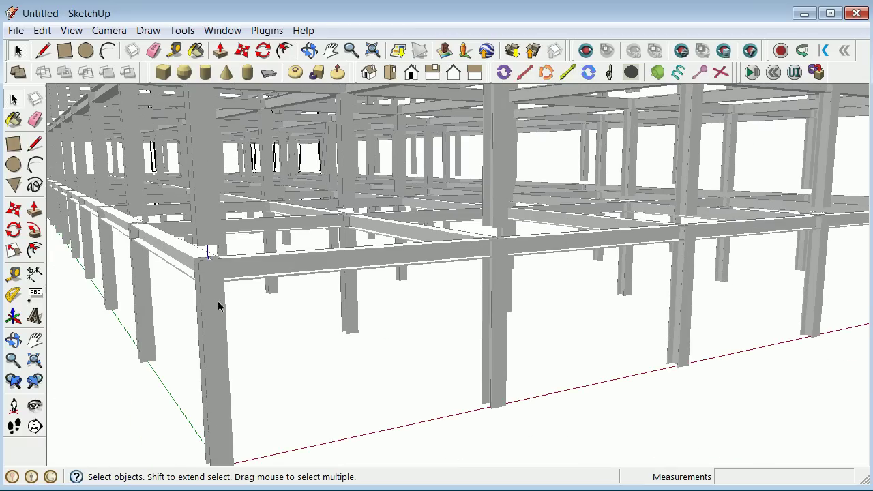
left_click(219, 306)
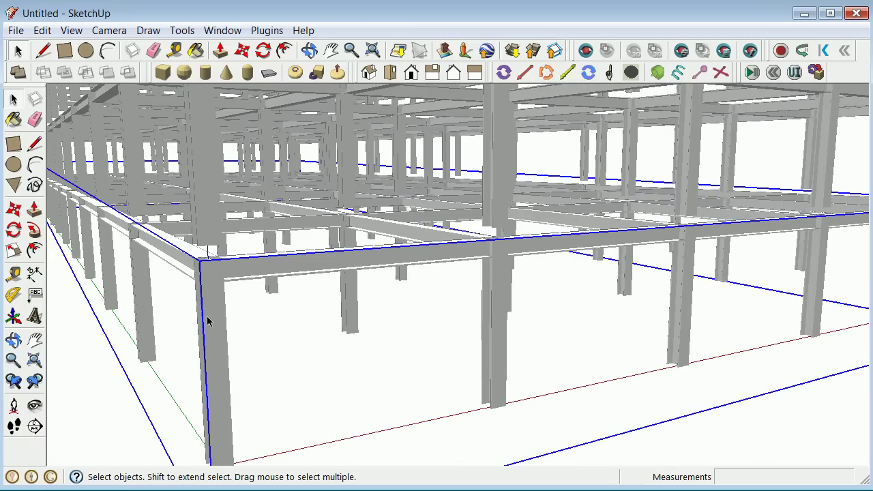
double_click(203, 326)
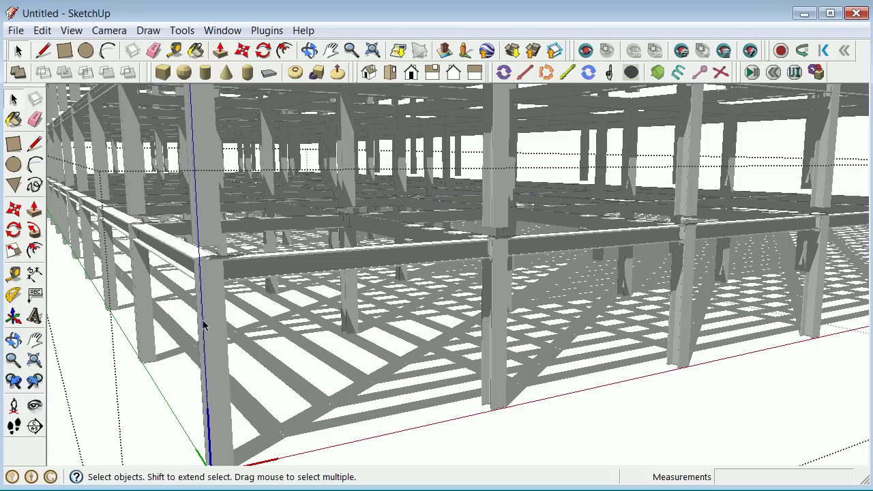
Select all members inside and push their faces out 2' 9 3/8" into thick piers.
left_click(208, 328)
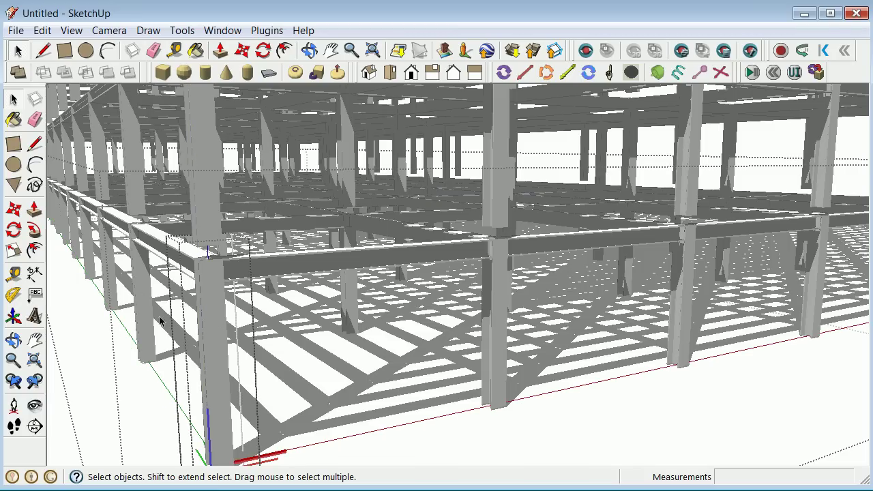
key("ctrl+a")
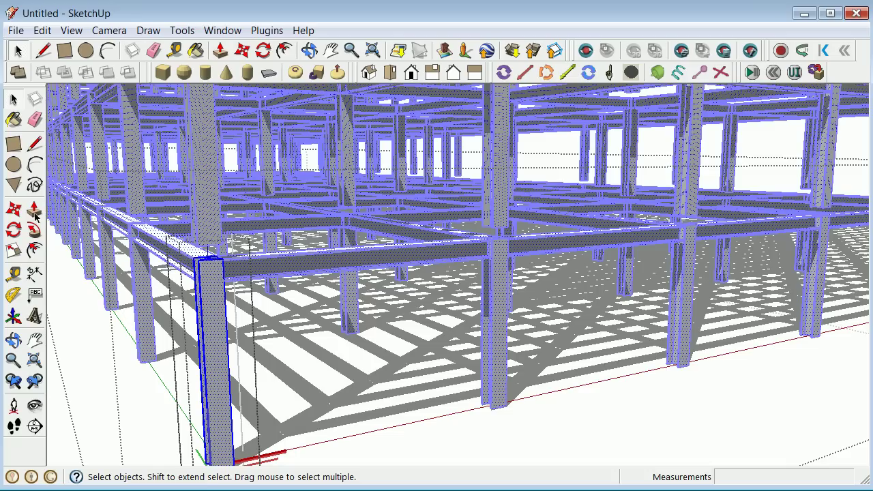
key("p")
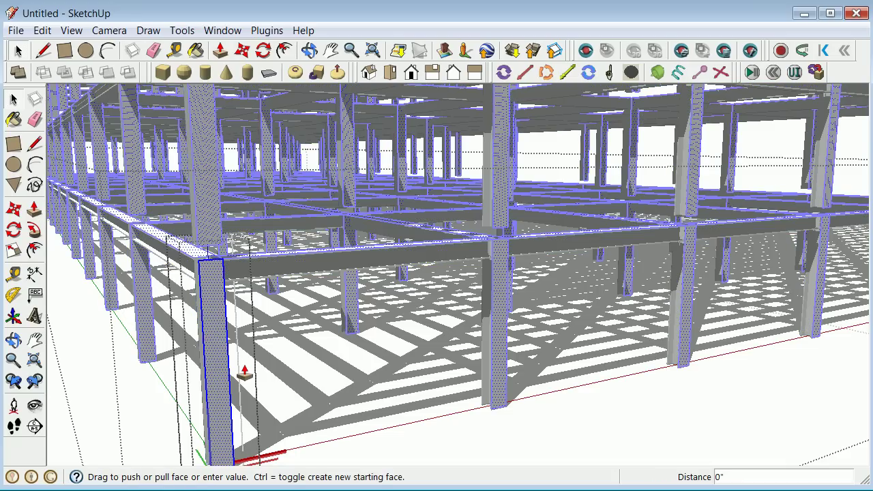
left_click(225, 356)
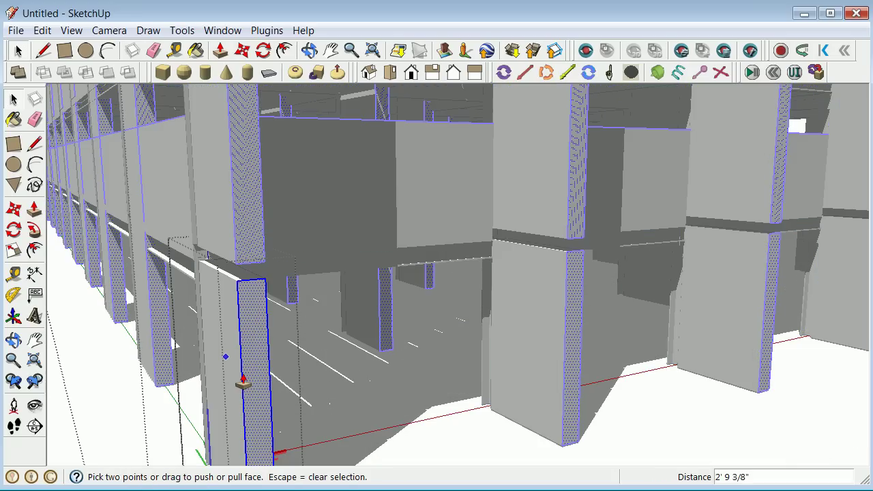
left_click(15, 100)
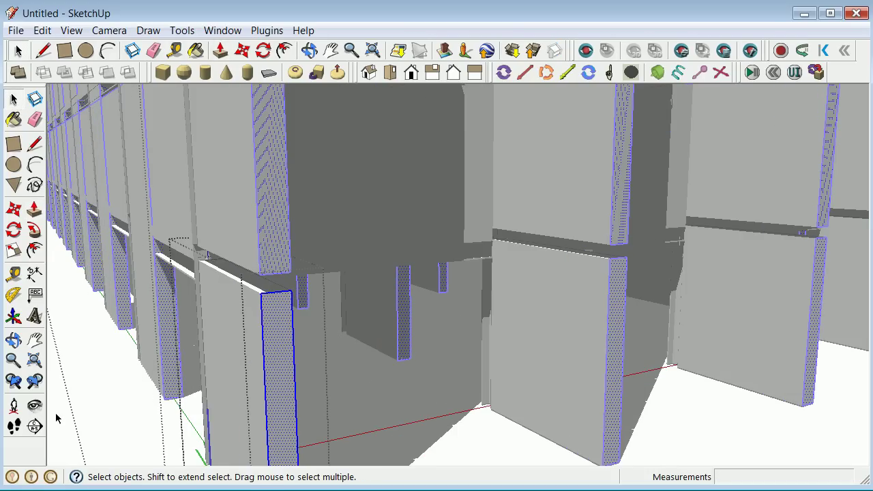
left_click(107, 398)
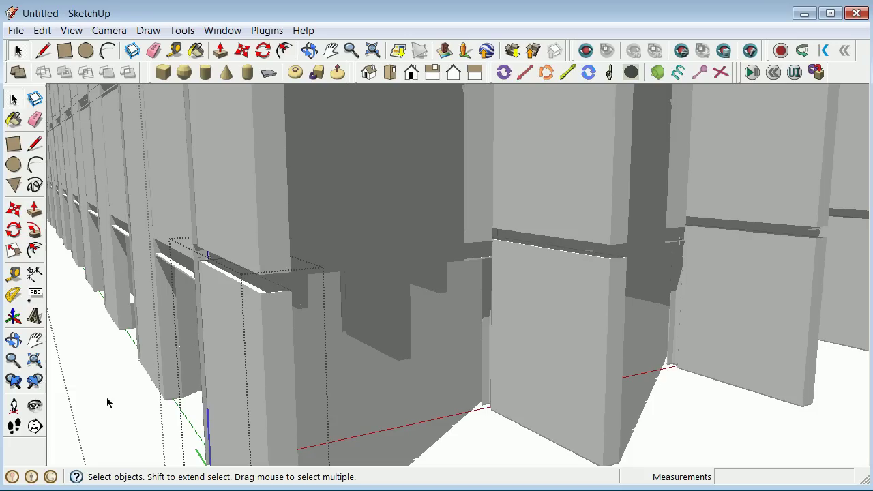
scroll(107, 397, "down", 4)
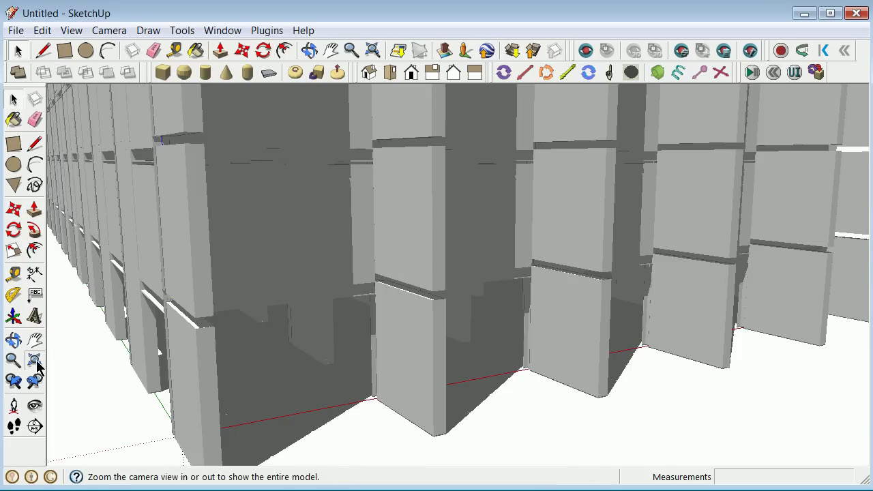
Zoom extents on the tower, switch off View > Shadows, and orbit to look down on it.
key("shift+z")
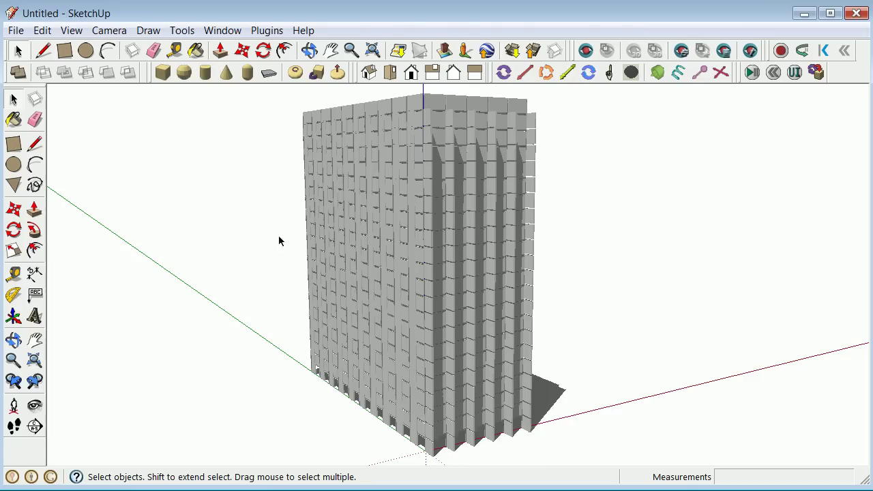
left_click(14, 341)
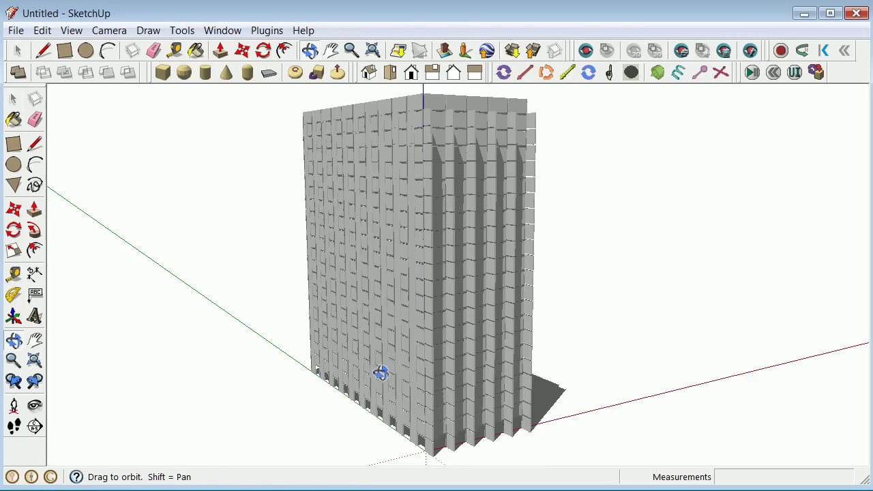
left_click_drag(153, 365, 117, 373)
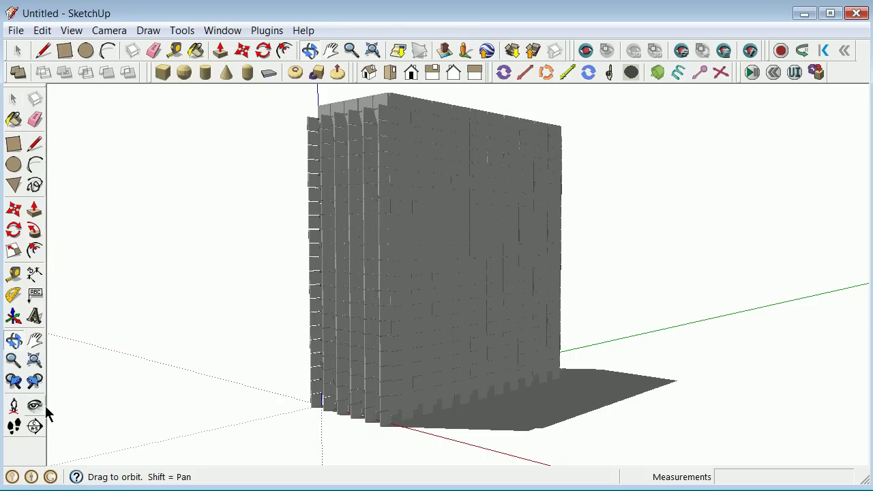
left_click(71, 31)
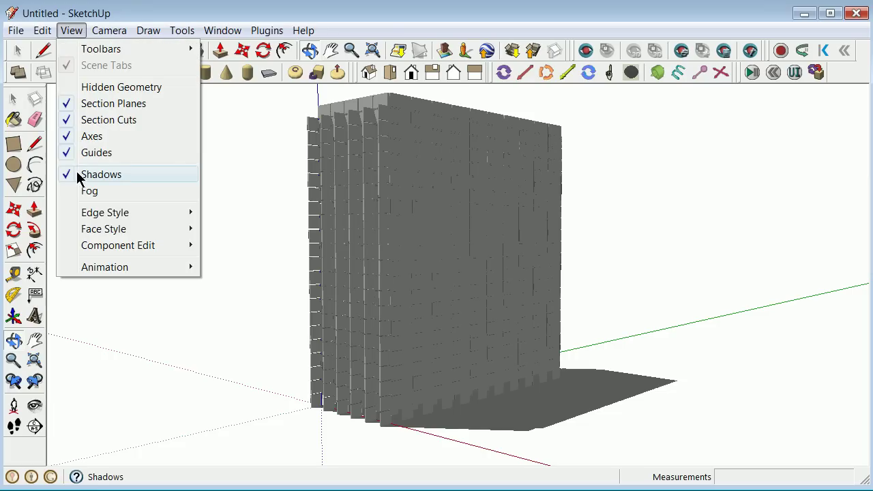
mouse_move(66, 217)
mouse_move(107, 232)
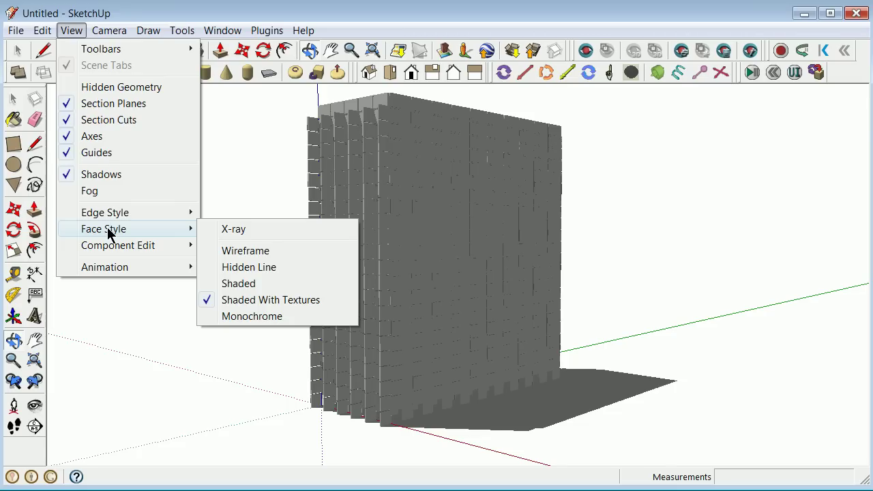
left_click(68, 177)
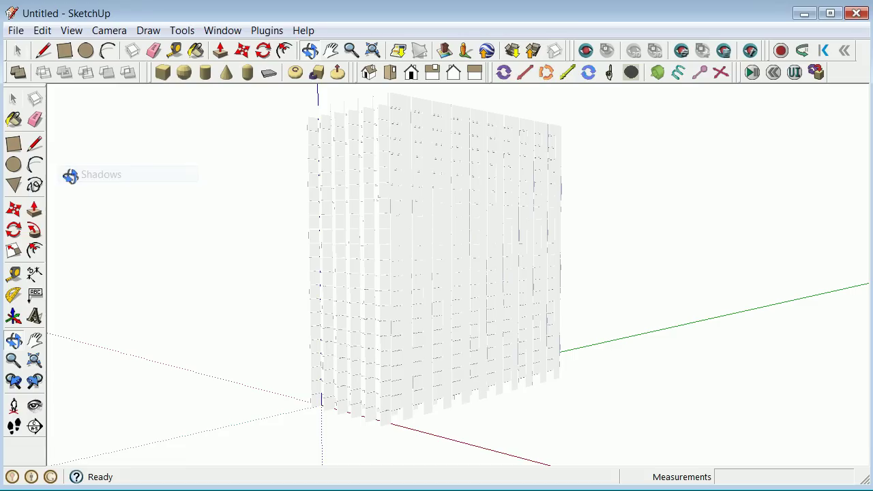
scroll(372, 401, "up", 10)
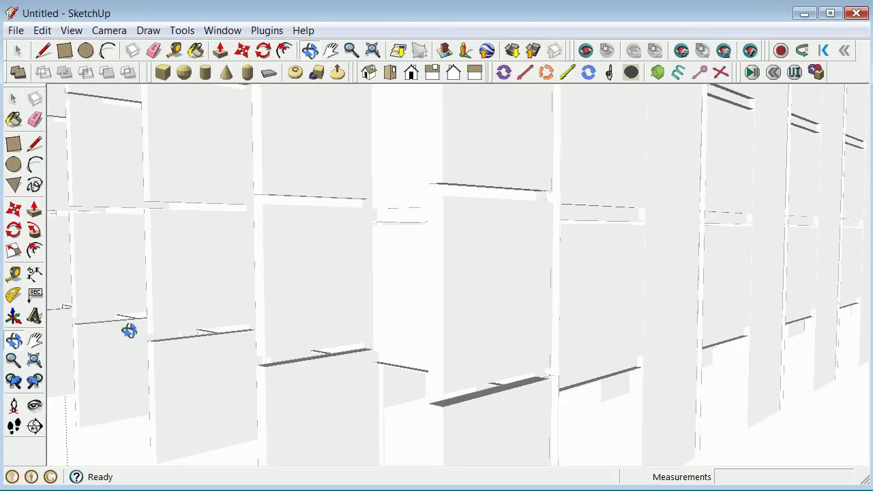
scroll(164, 245, "down", 8)
scroll(168, 249, "down", 2)
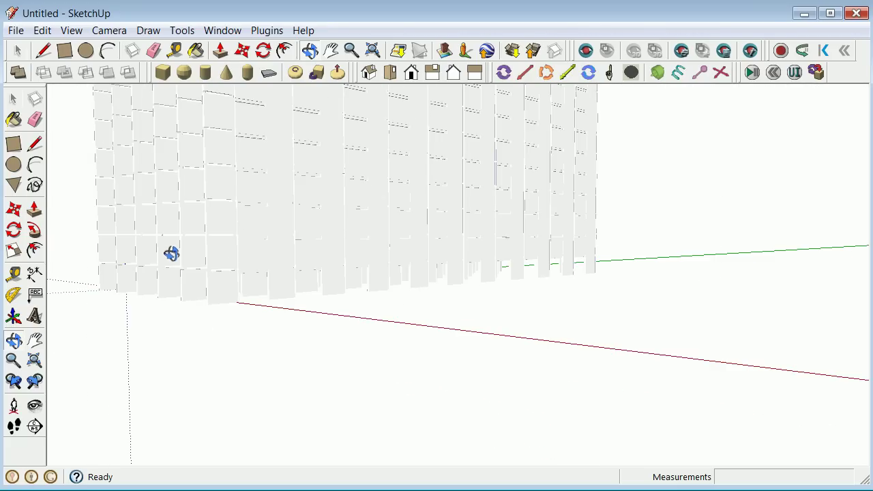
left_click_drag(177, 253, 282, 395)
Place a full_column component from the Components panel on the red axis.
left_click(267, 30)
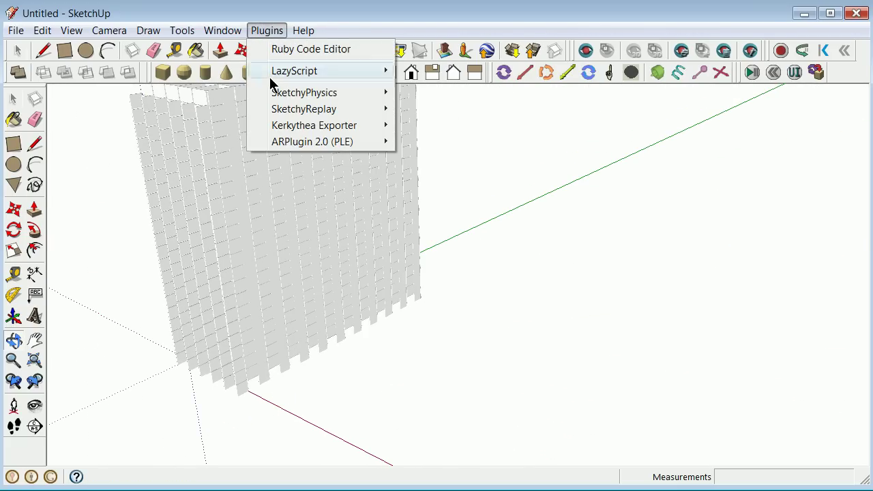
mouse_move(219, 31)
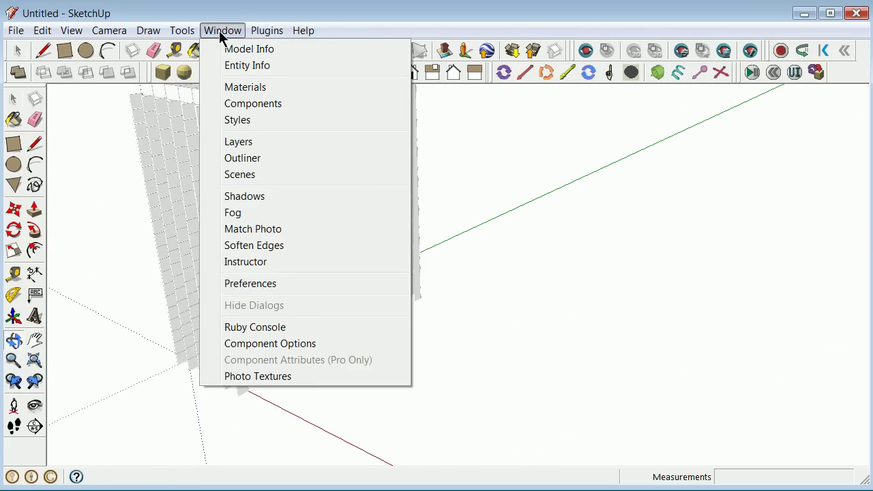
left_click(261, 105)
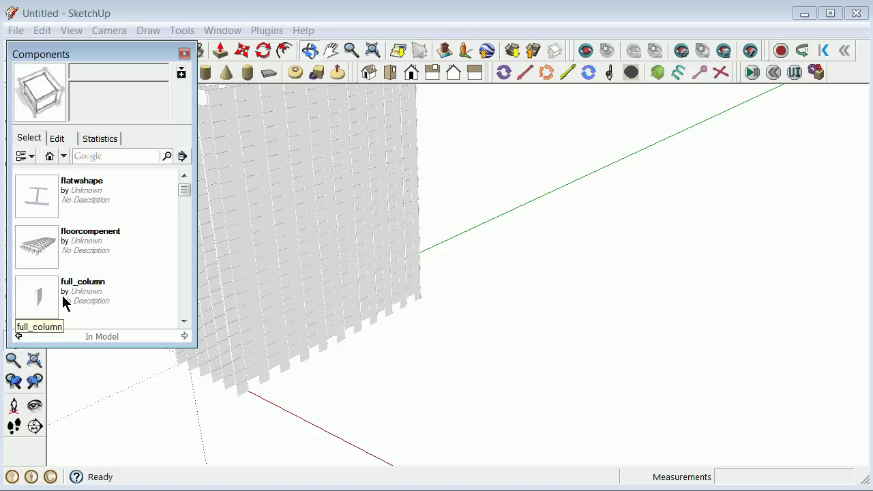
left_click(54, 298)
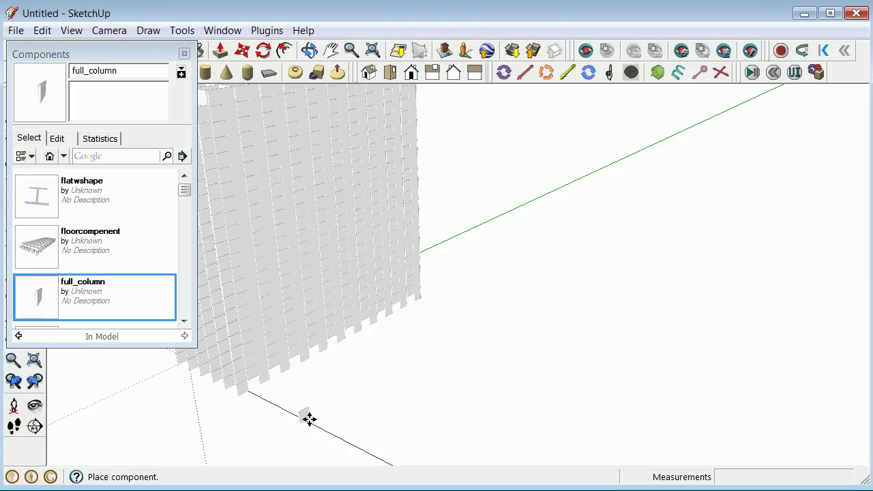
left_click(317, 420)
scroll(318, 421, "up", 5)
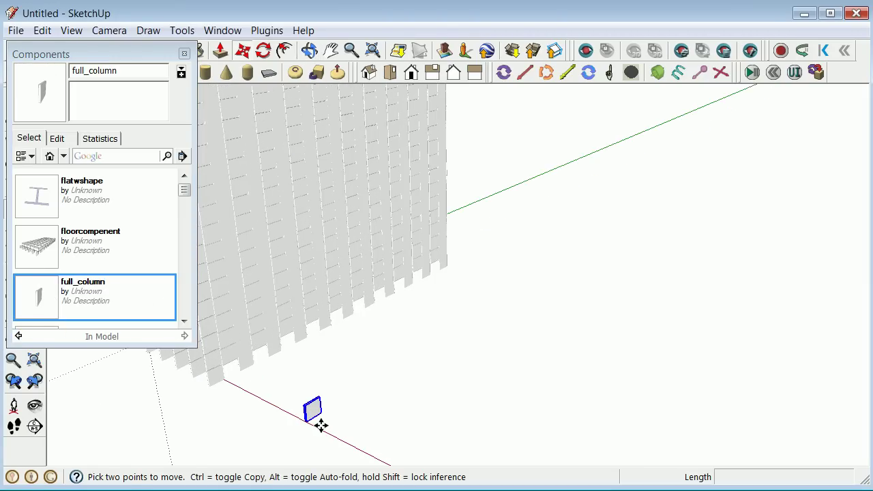
left_click(184, 54)
Try push/pulling the full_column's face, then cancel with Escape.
left_click(14, 99)
left_click(255, 355)
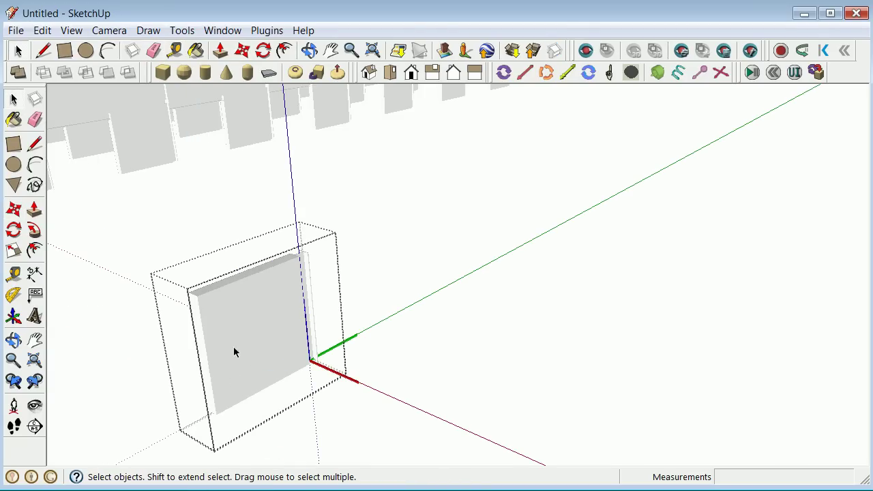
left_click(34, 209)
left_click_drag(207, 365, 316, 321)
scroll(316, 321, "up", 5)
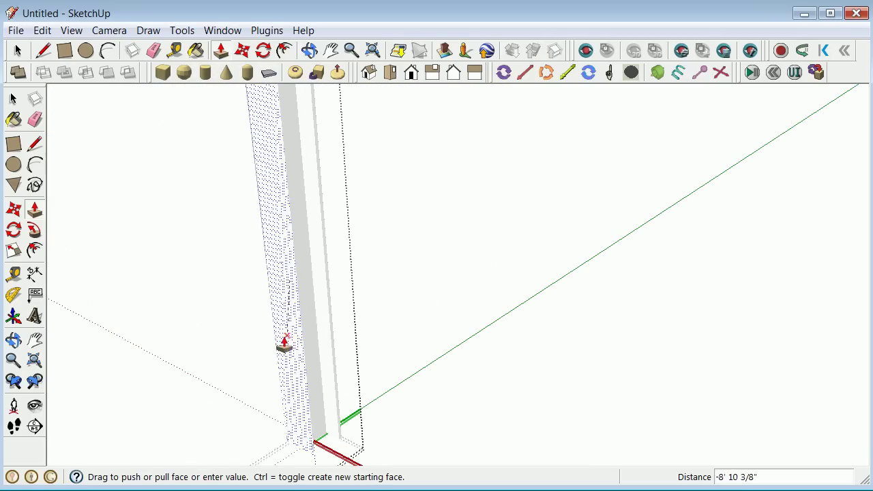
key("Escape")
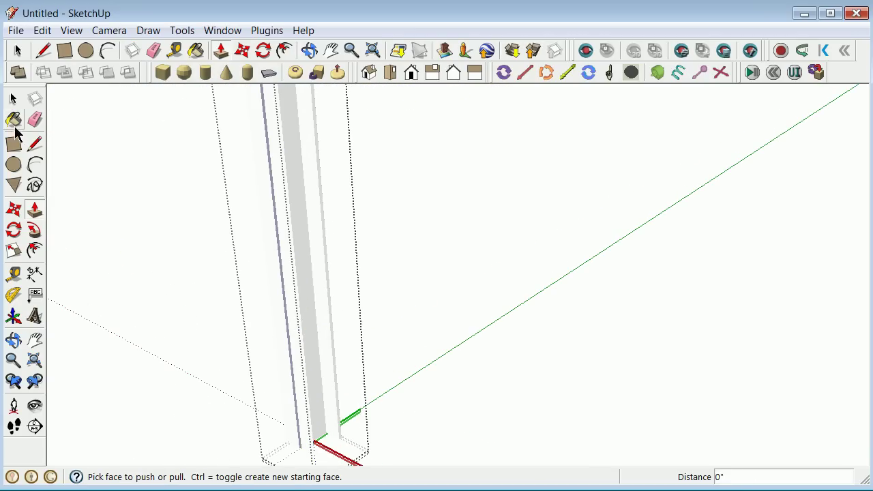
left_click(15, 102)
scroll(171, 213, "down", 5)
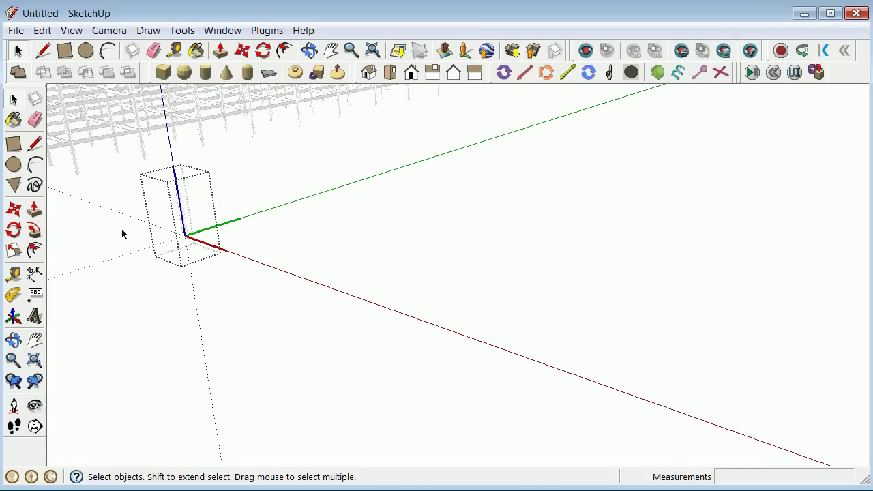
scroll(123, 236, "up", 3)
scroll(121, 236, "down", 3)
scroll(136, 246, "down", 2)
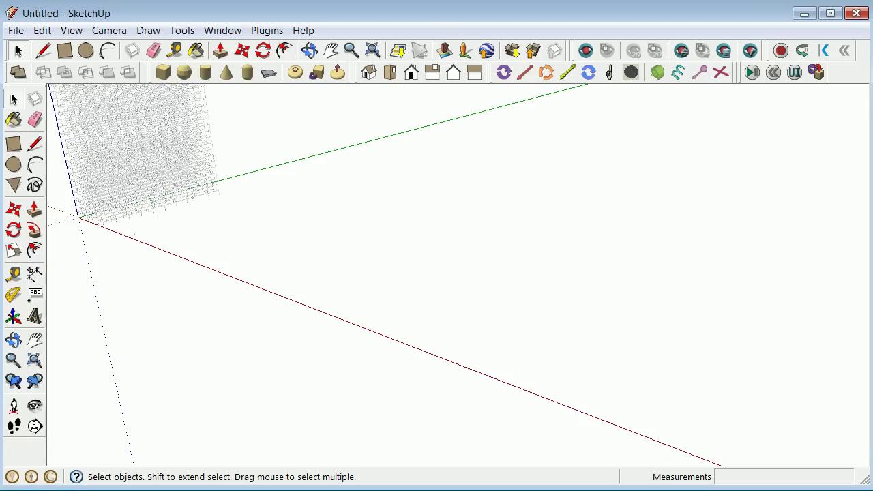